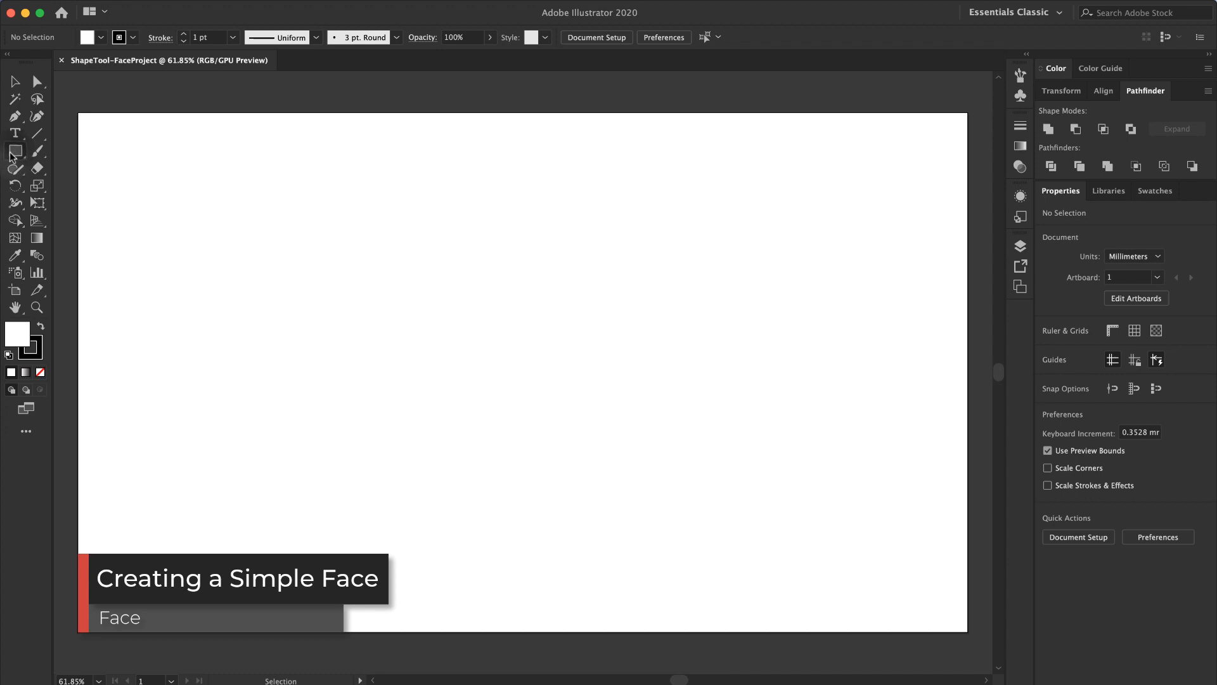
Step: Draw a rectangle about 60 by 99 mm near the artboard's centre and round all its corners fully, to about 30 mm
click(14, 152)
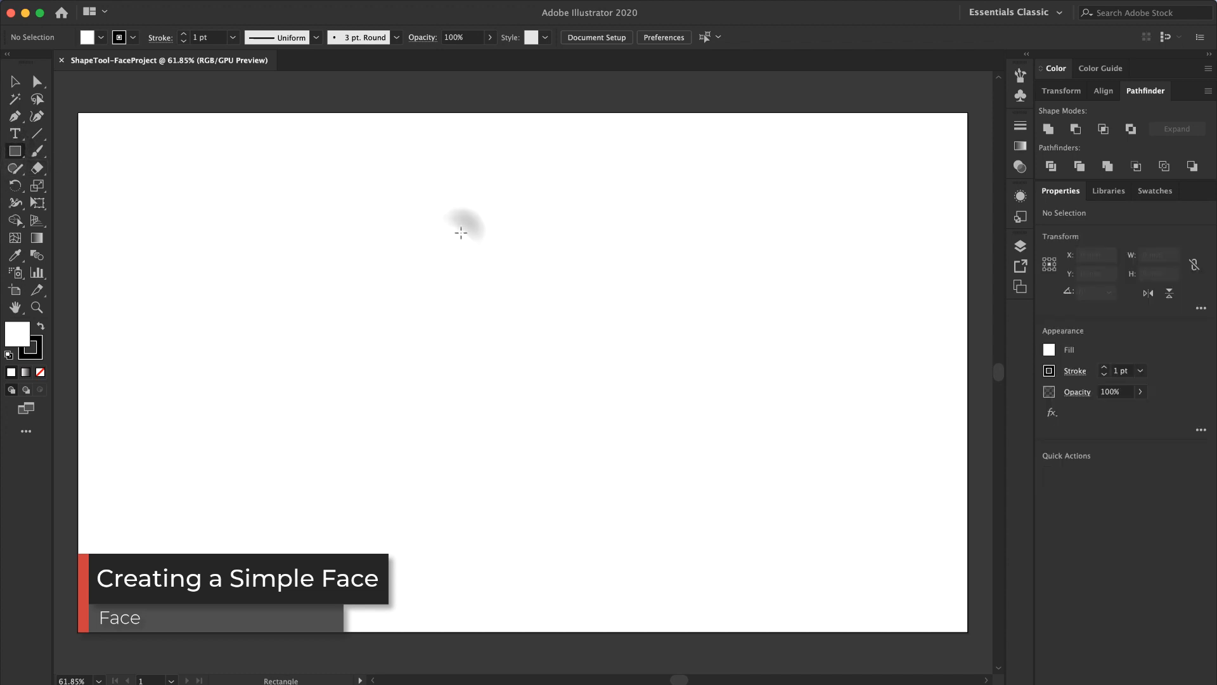
drag(461, 232, 619, 493)
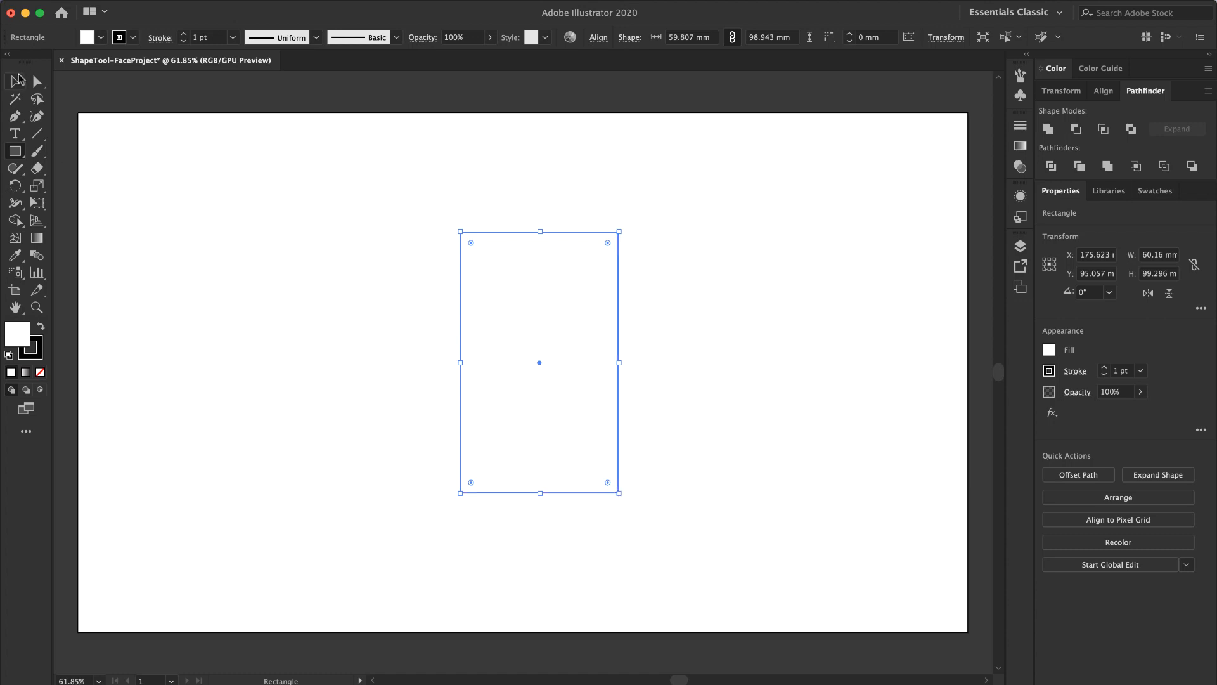
click(16, 81)
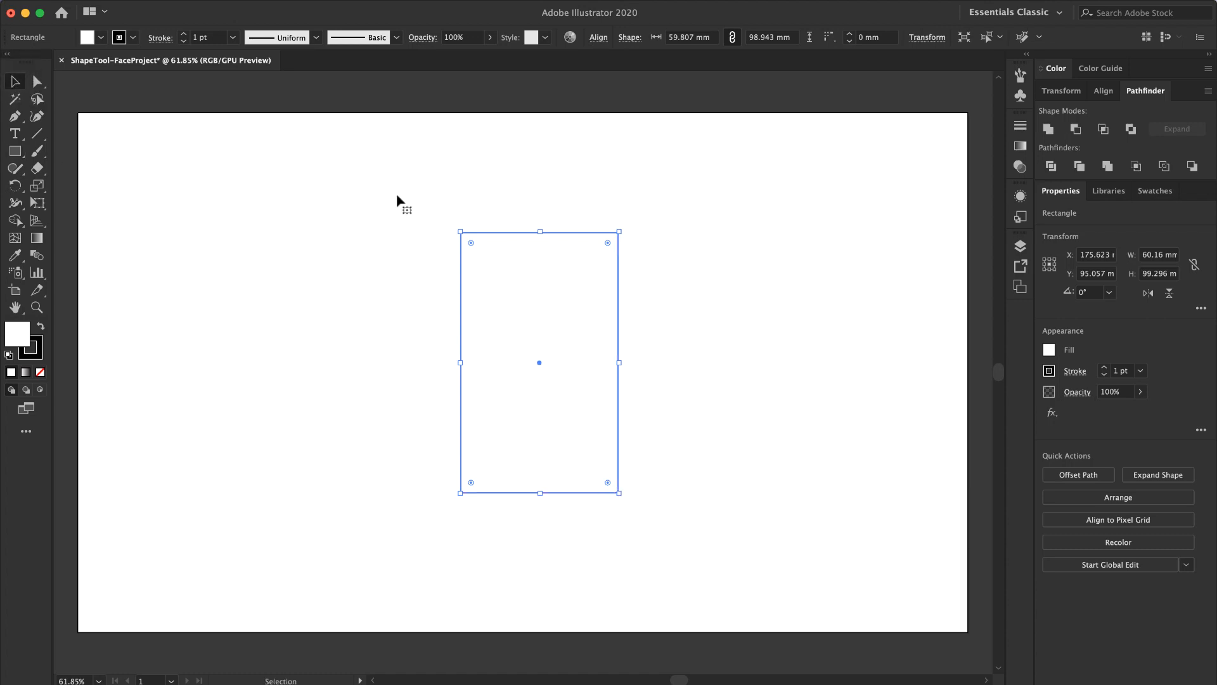
drag(607, 244, 522, 389)
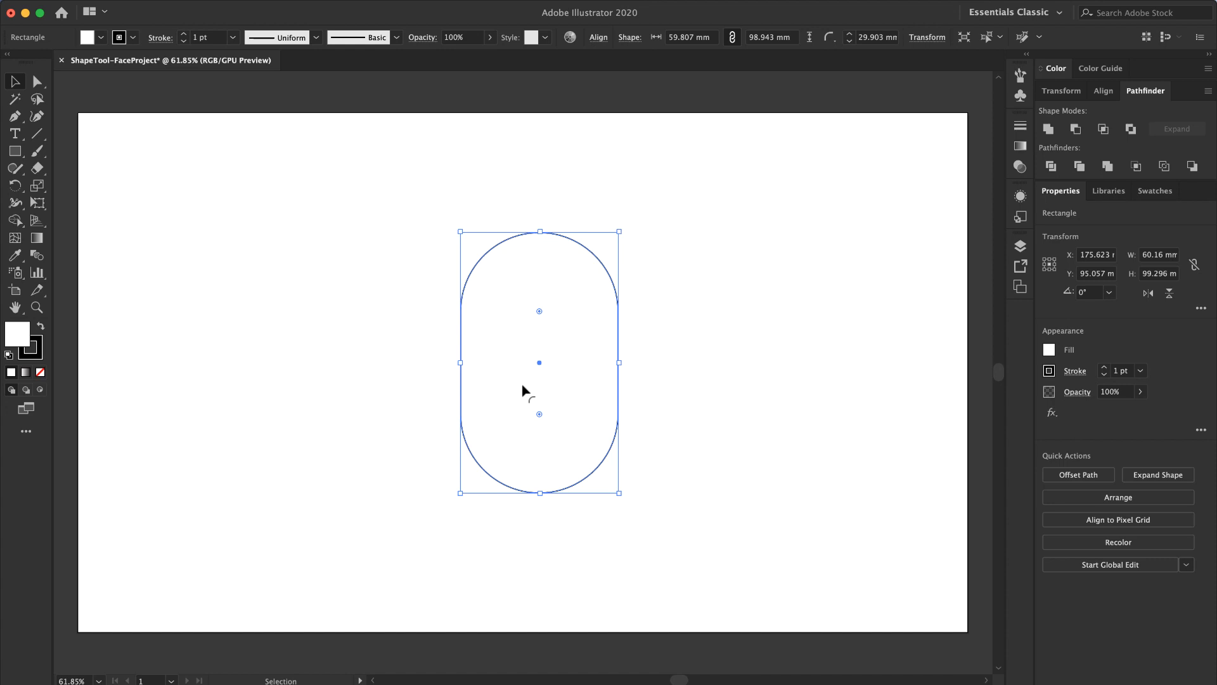
click(463, 548)
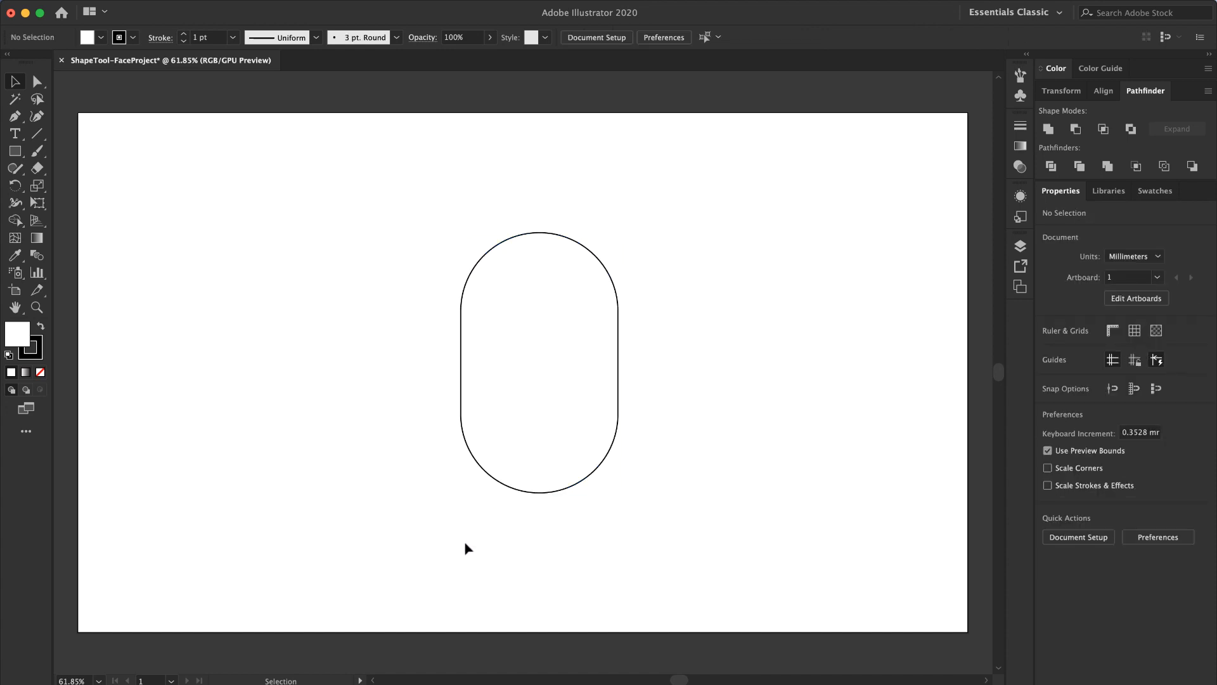
Step: Remove the stroke from the rounded face shape
click(517, 455)
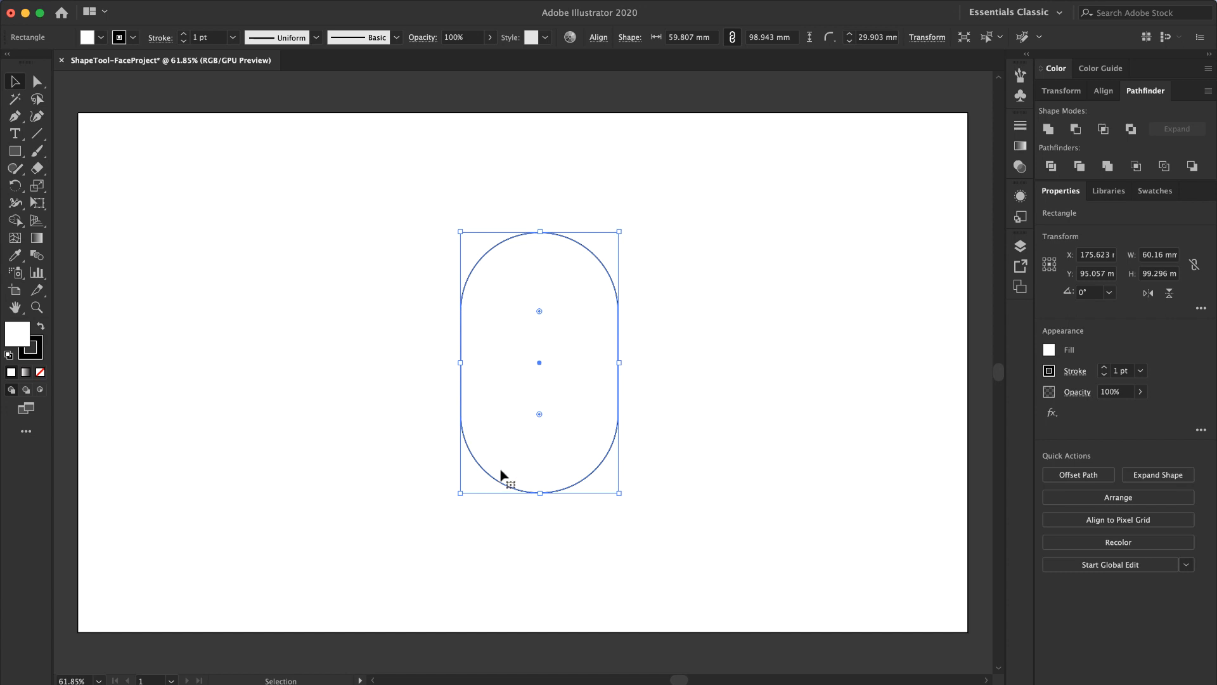
click(133, 38)
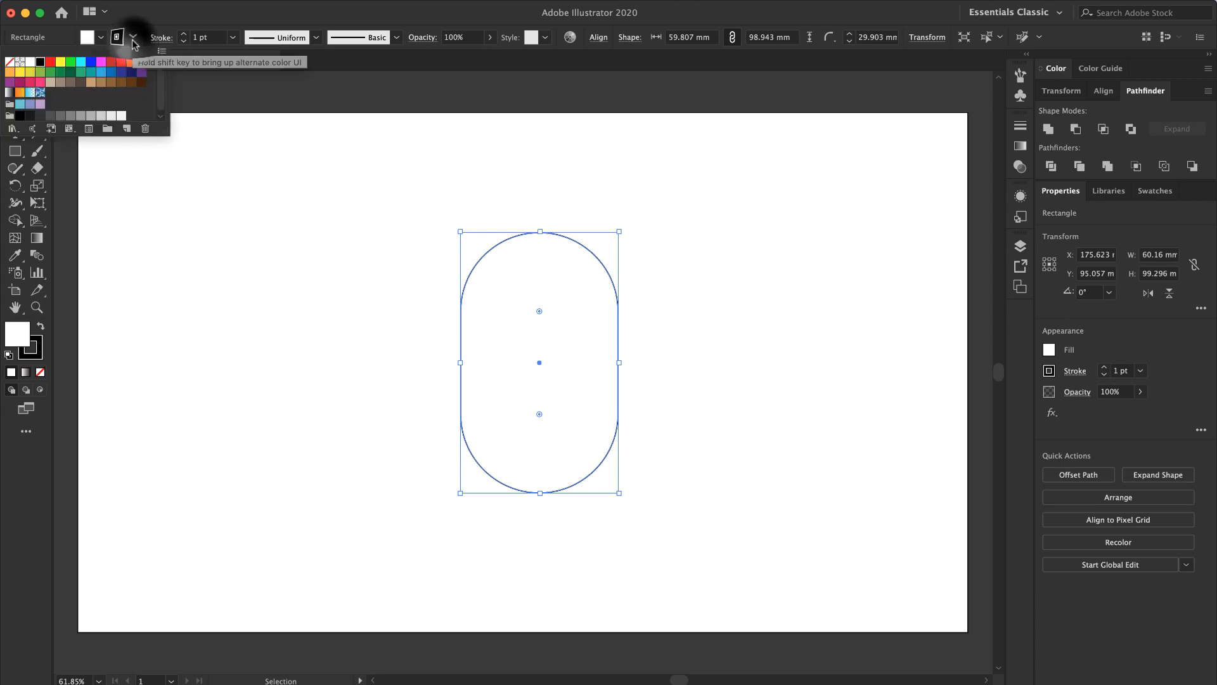
click(9, 62)
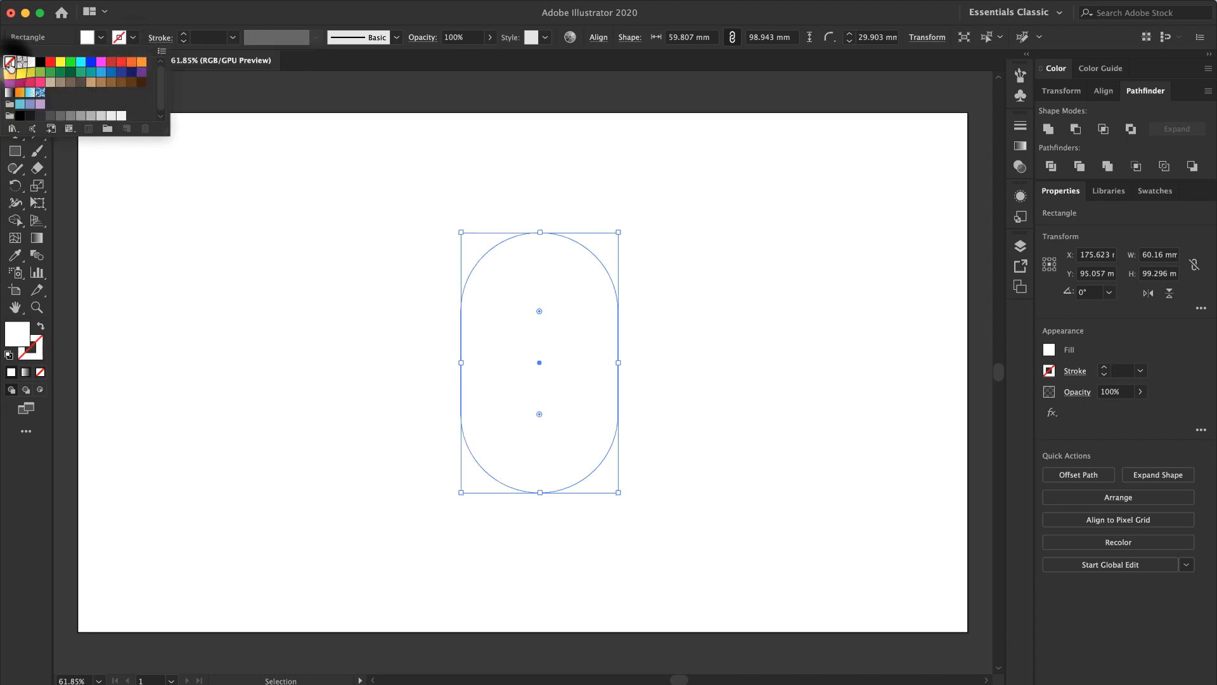
click(341, 464)
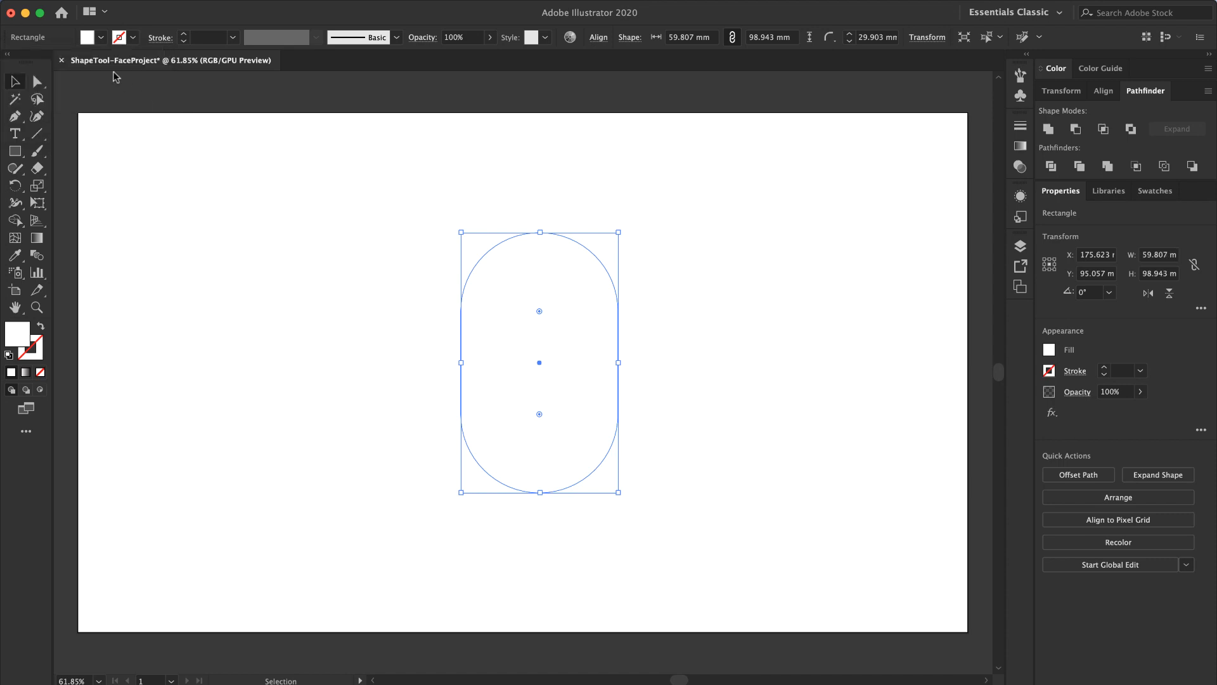
Step: Fill the face shape with the skin-tone colour f1c09b
click(100, 39)
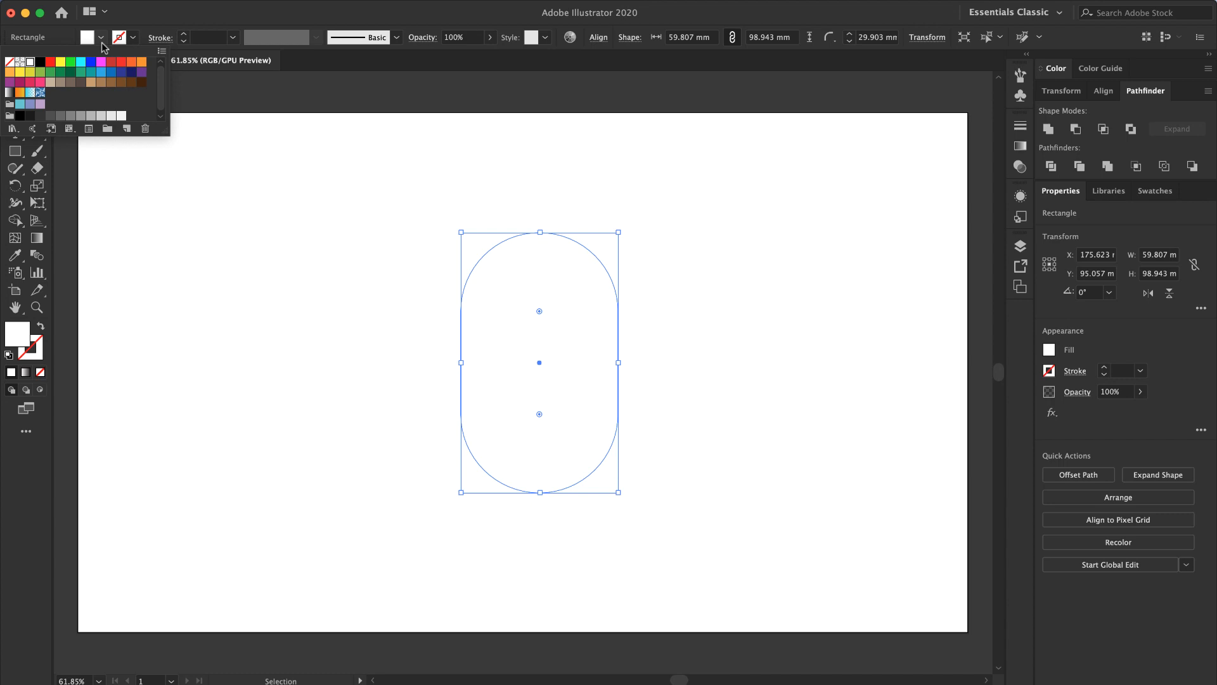
click(118, 236)
double_click(22, 335)
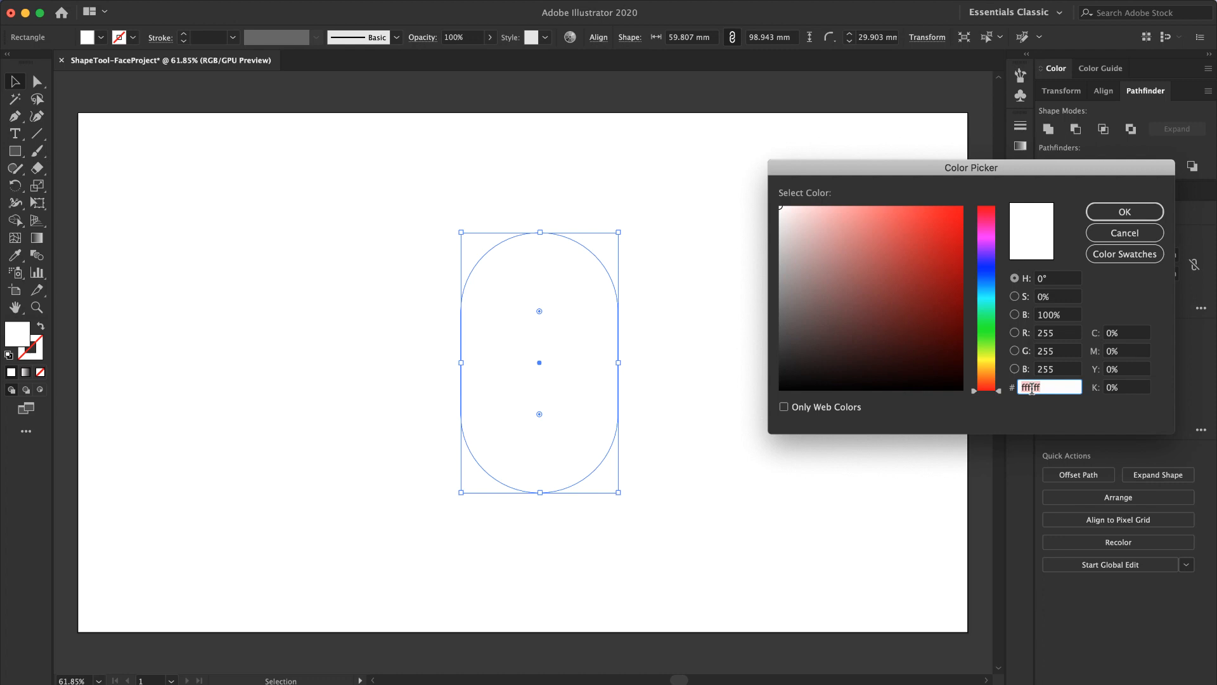
text(f)
text(1c09b)
click(1062, 368)
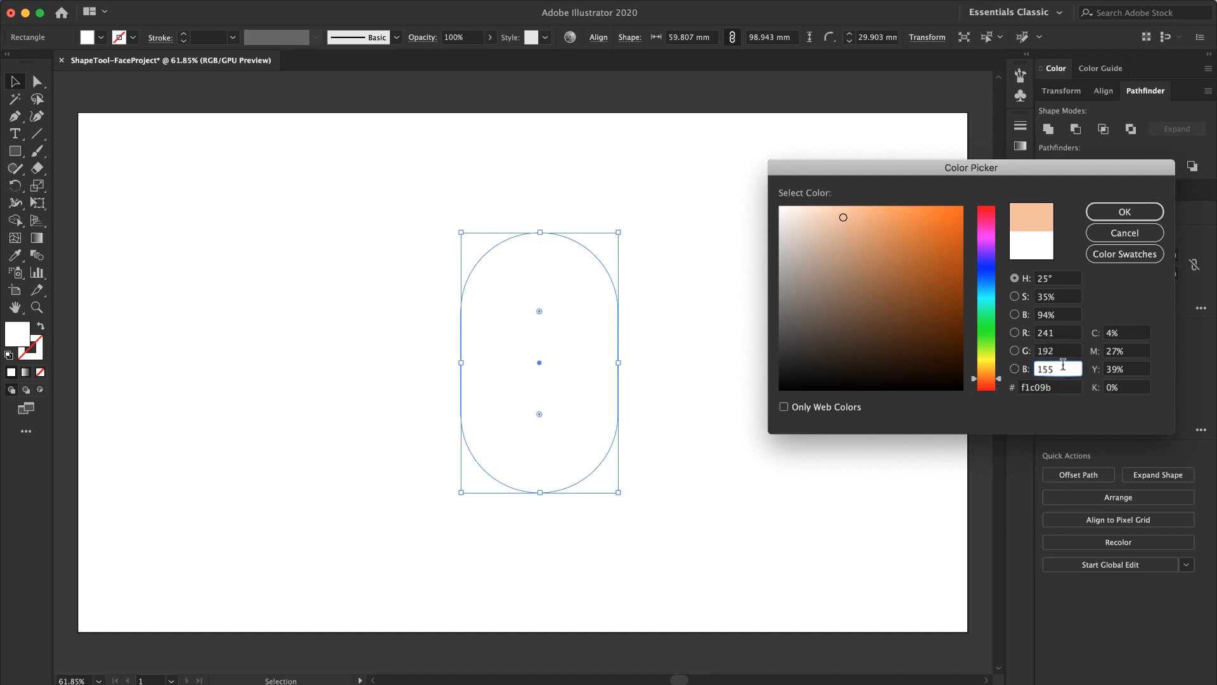
click(1098, 219)
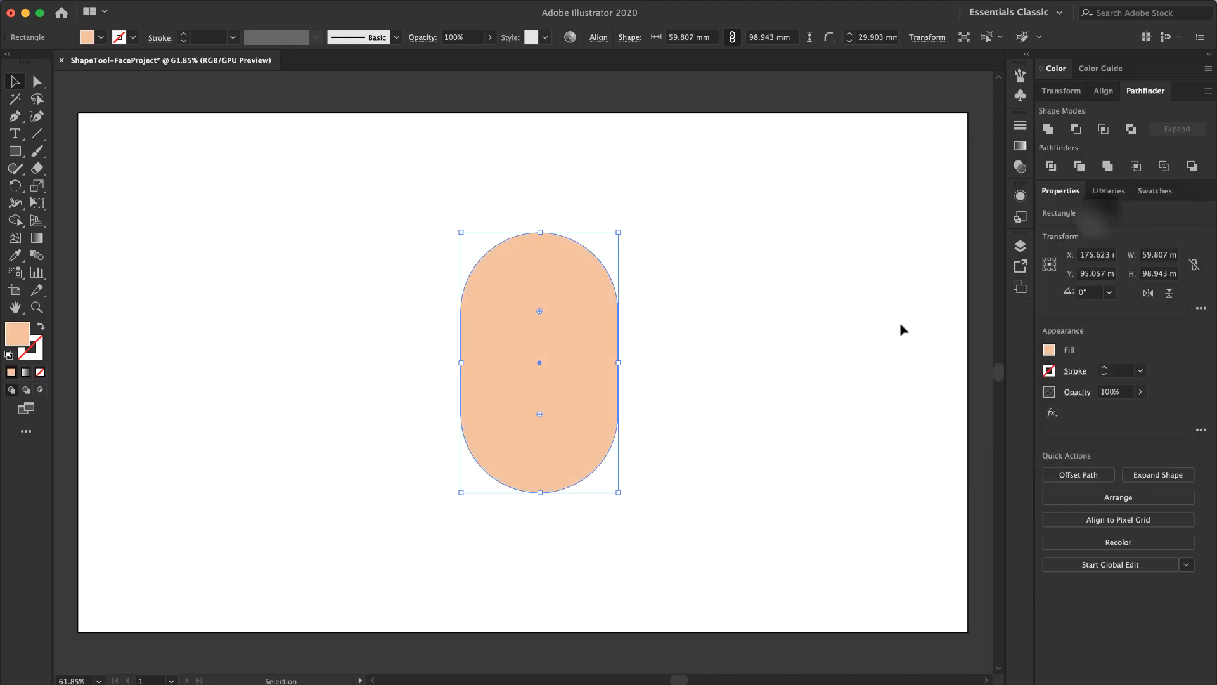
click(772, 402)
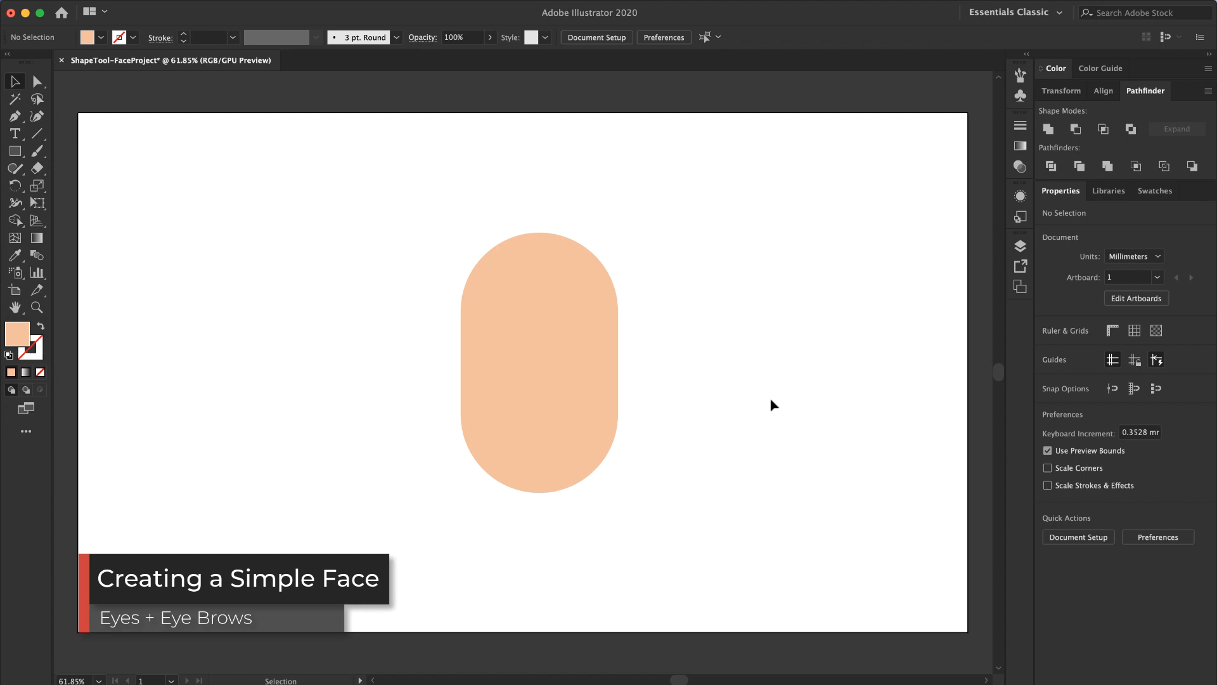
Step: Draw a white circle about 14 mm in diameter in the upper-left part of the face as the eye
click(14, 152)
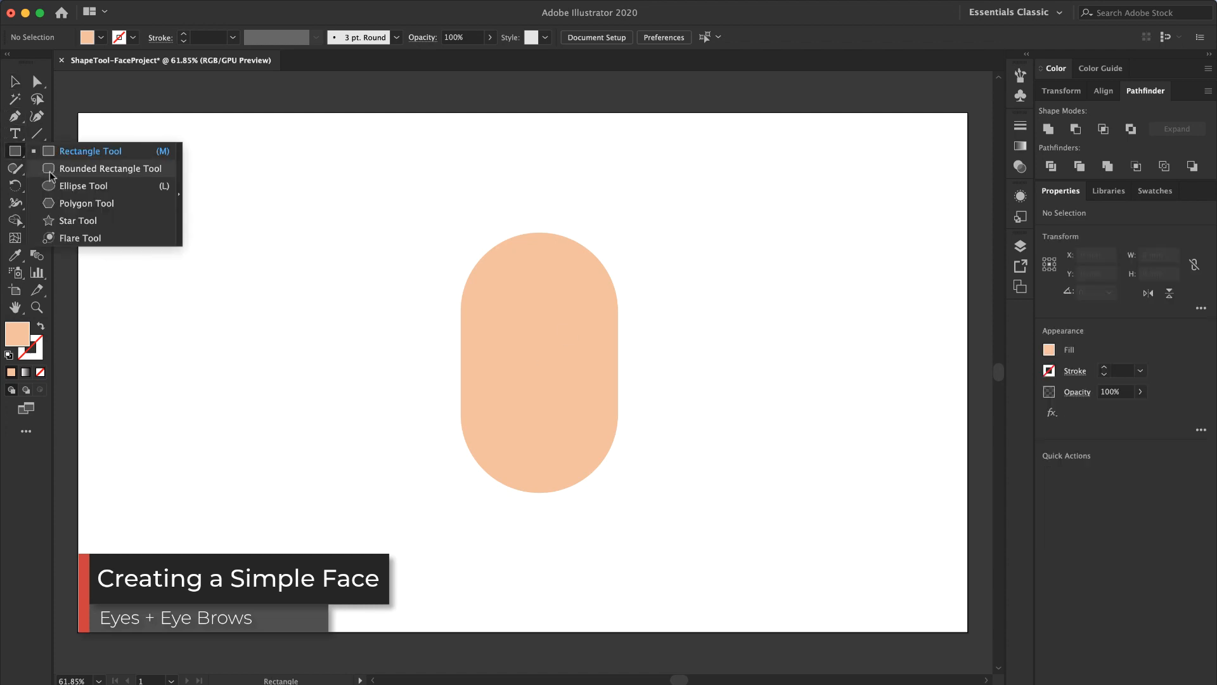
click(75, 187)
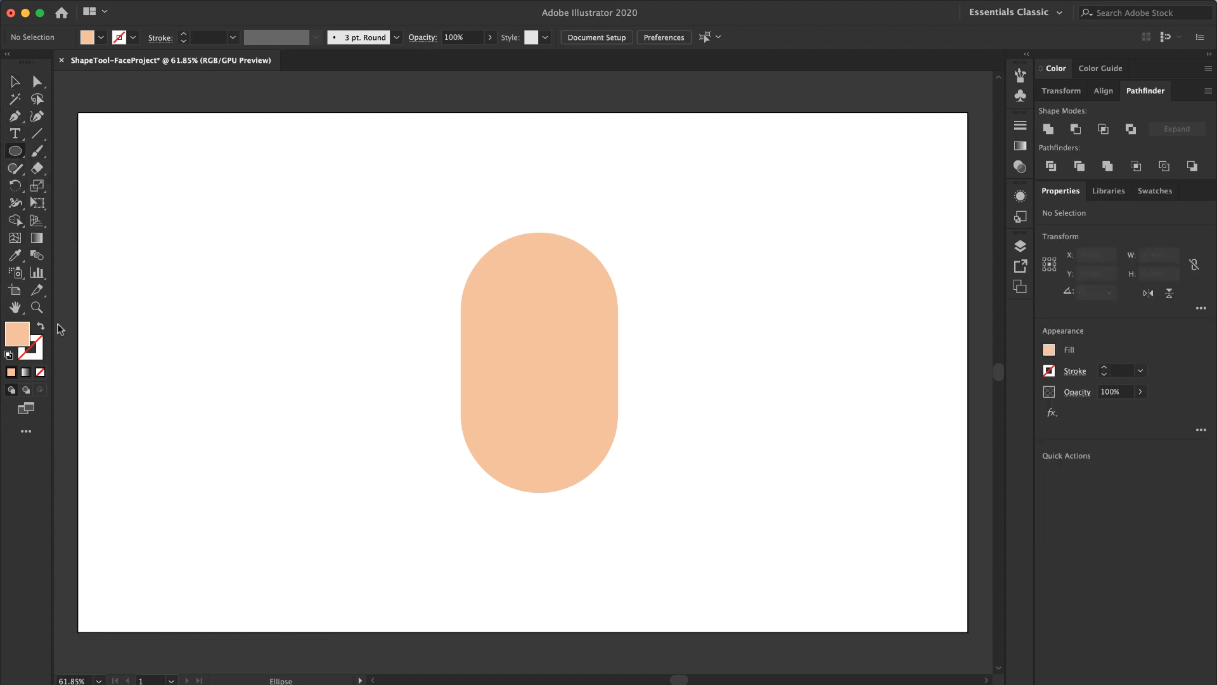
double_click(17, 333)
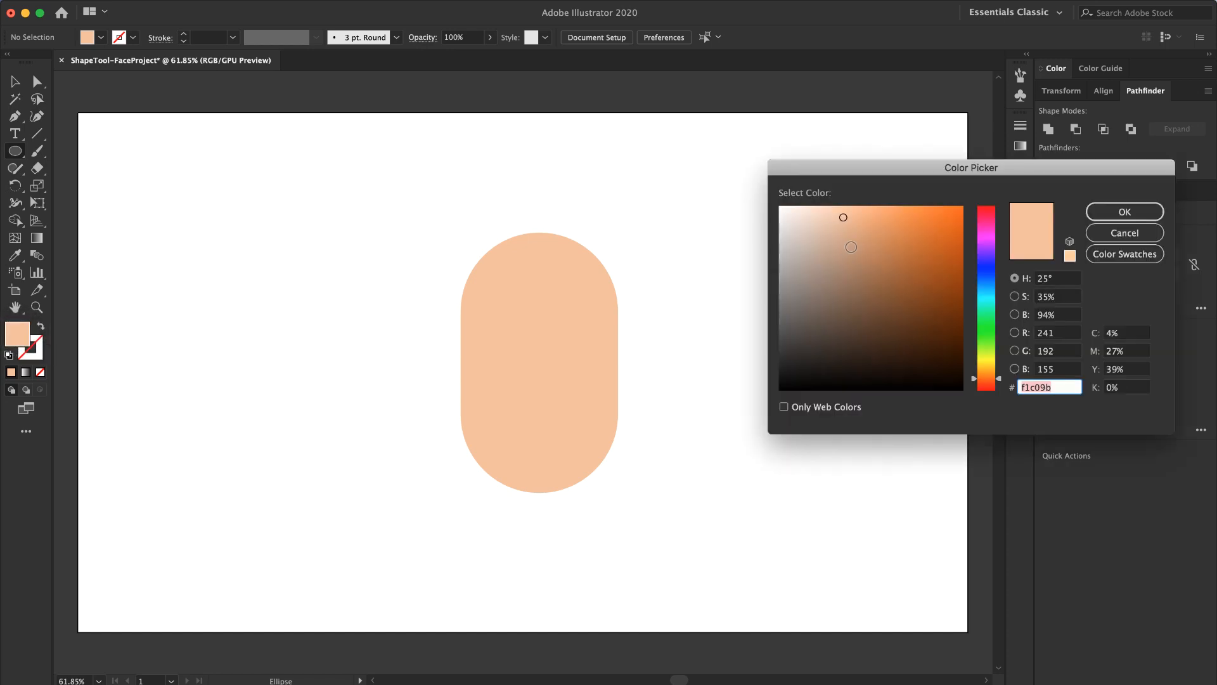
drag(843, 217, 778, 207)
click(1101, 211)
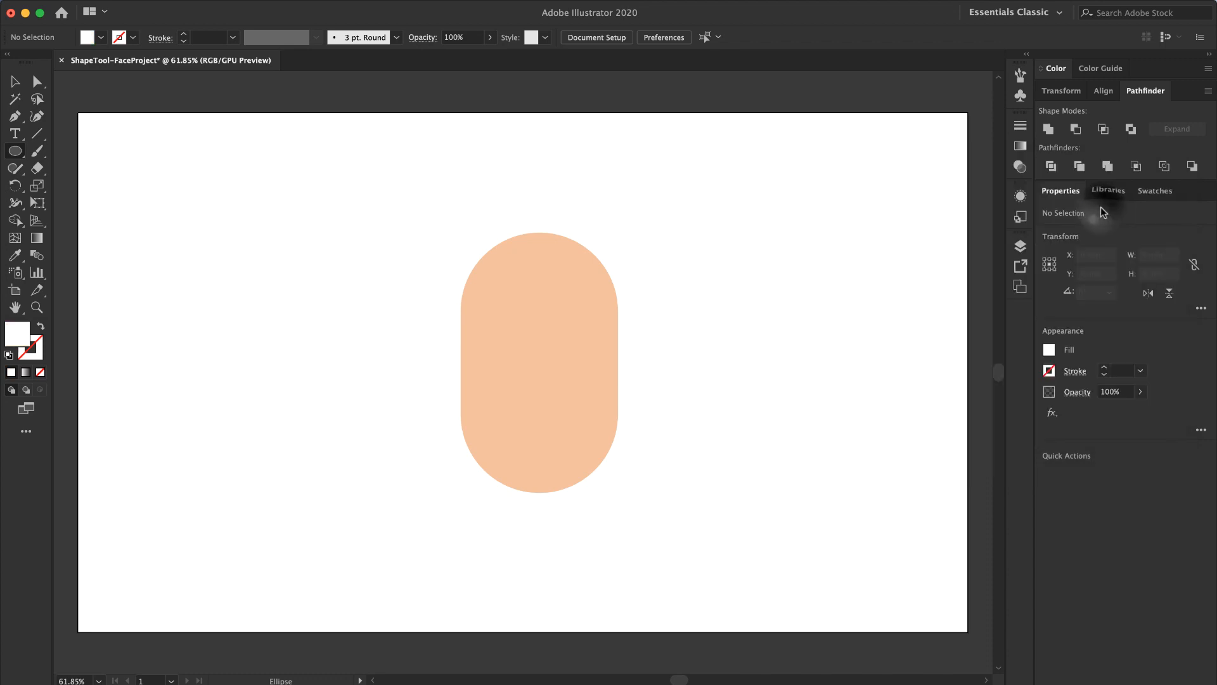
click(493, 294)
drag(493, 294, 516, 330)
key(shift)
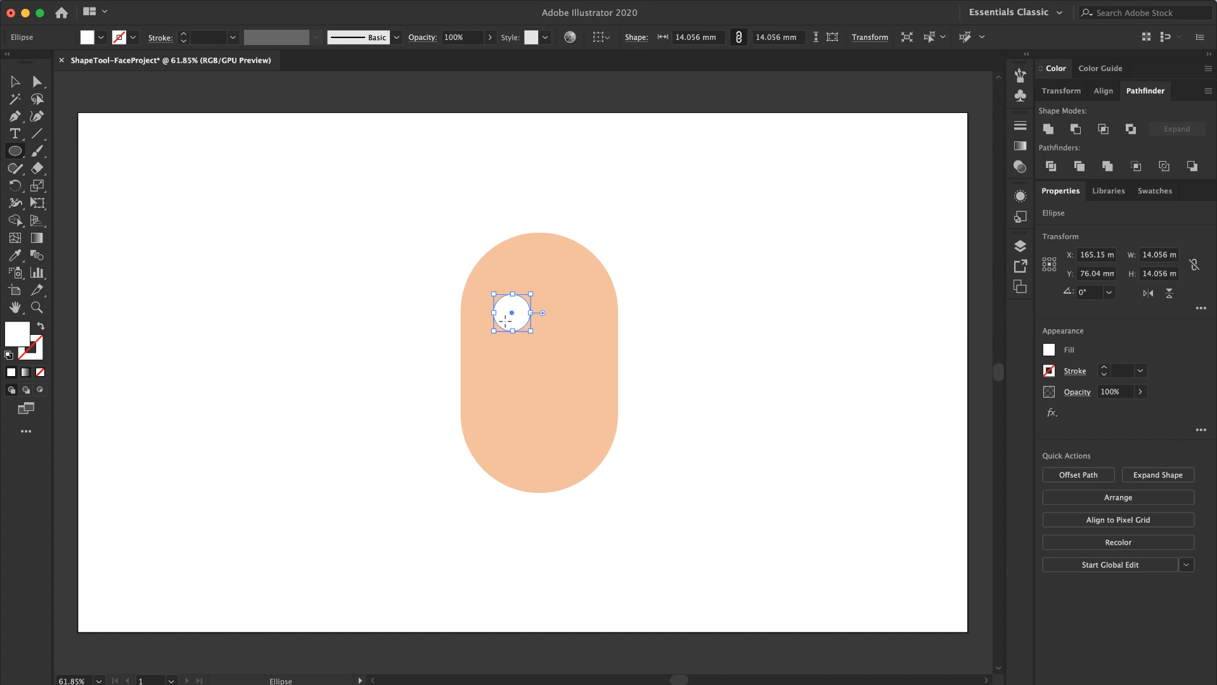
Step: Duplicate the white eye circle and align the copy exactly over the original
key(super)
key(super+c)
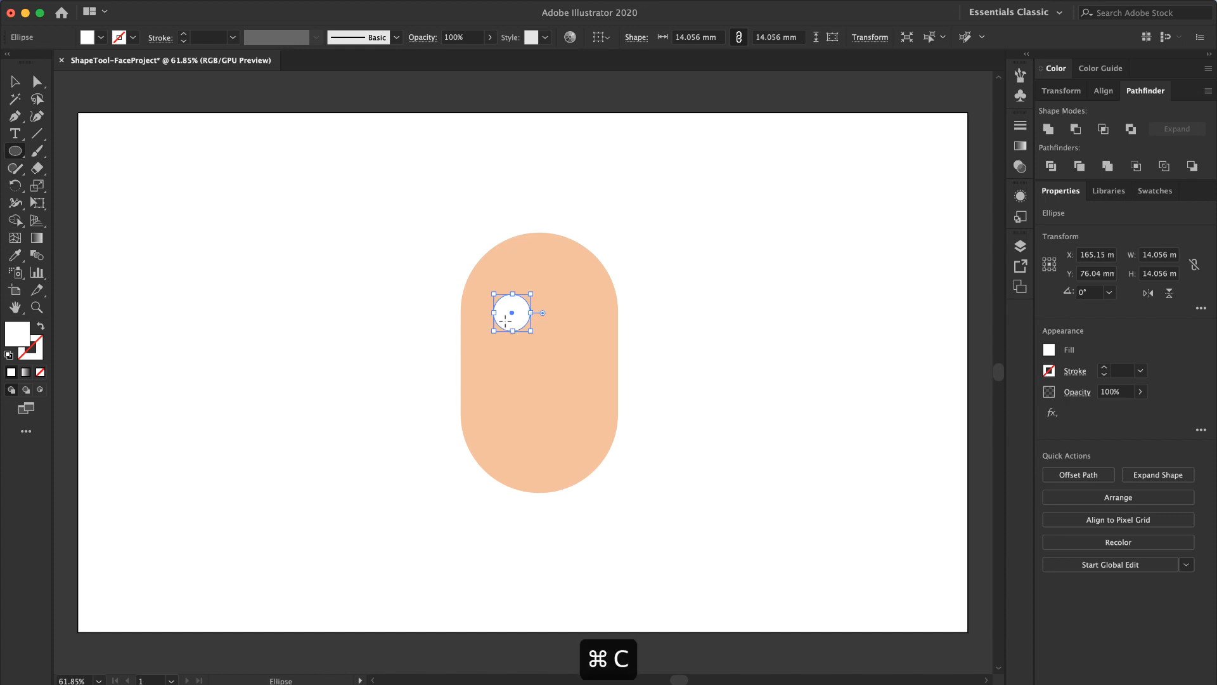
key(super+v)
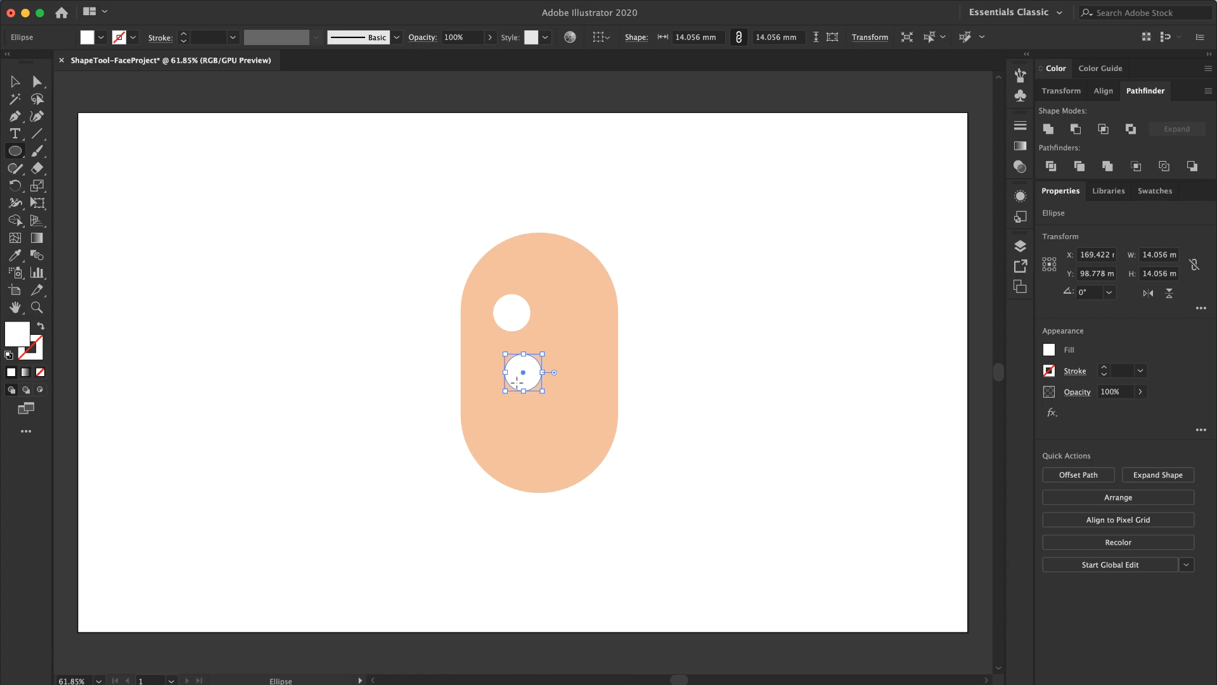
click(17, 83)
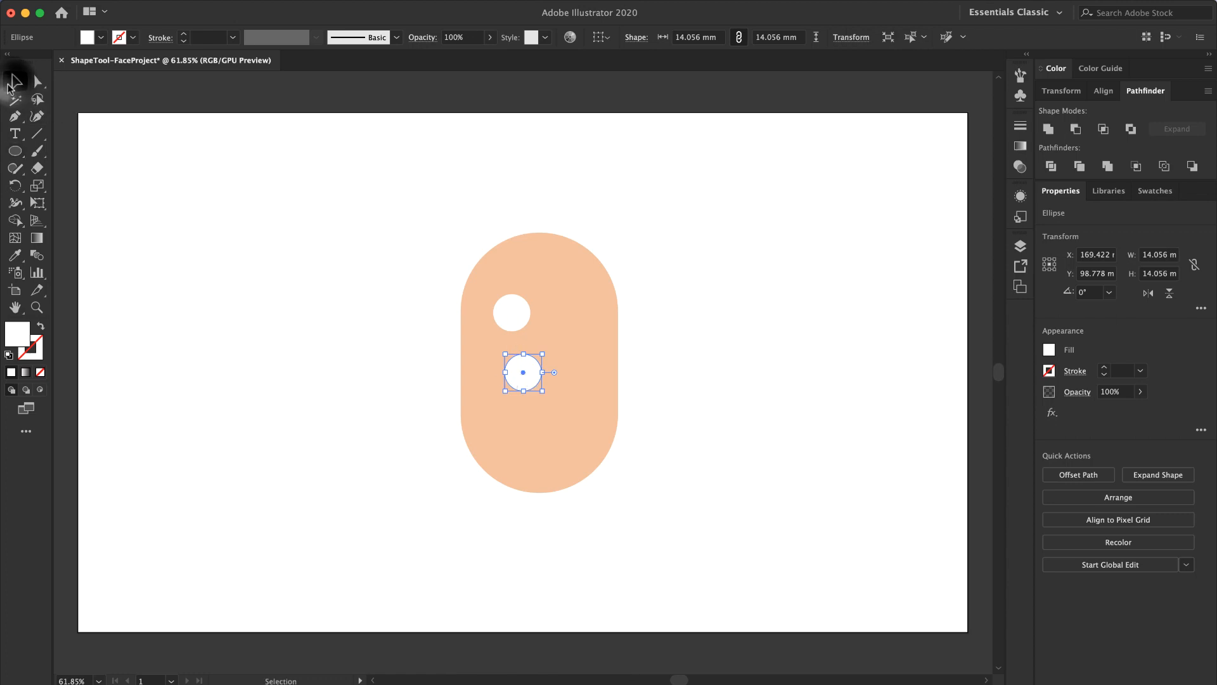
key(v)
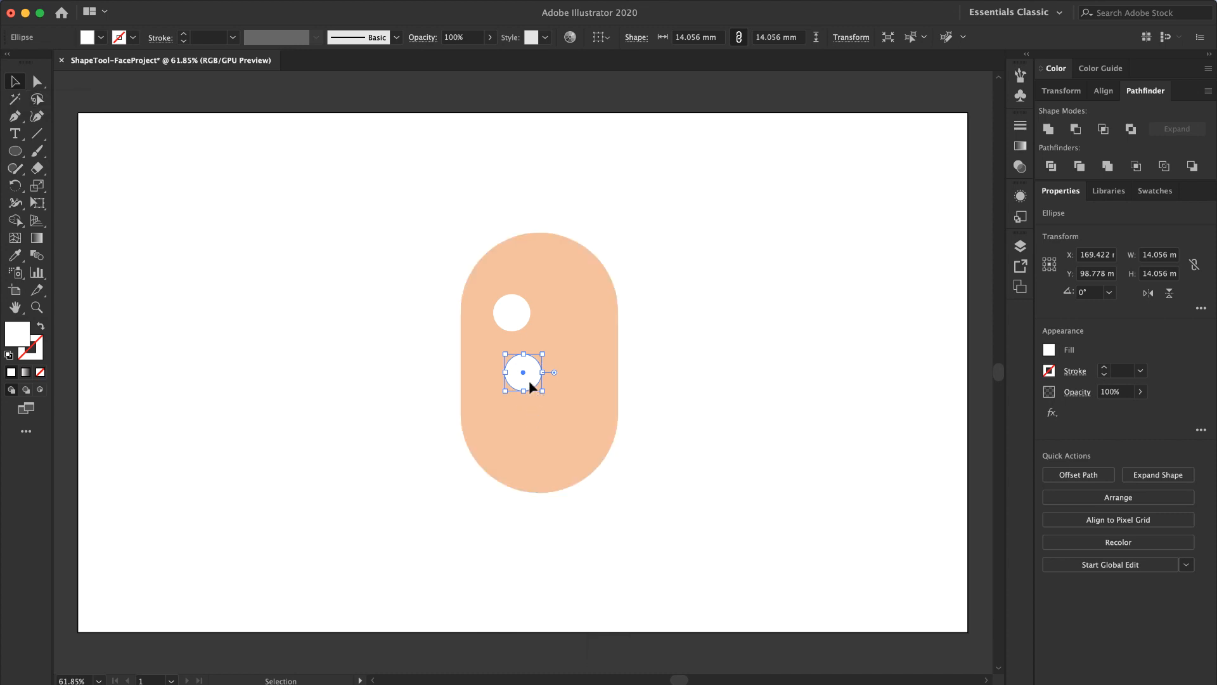
drag(530, 378, 521, 326)
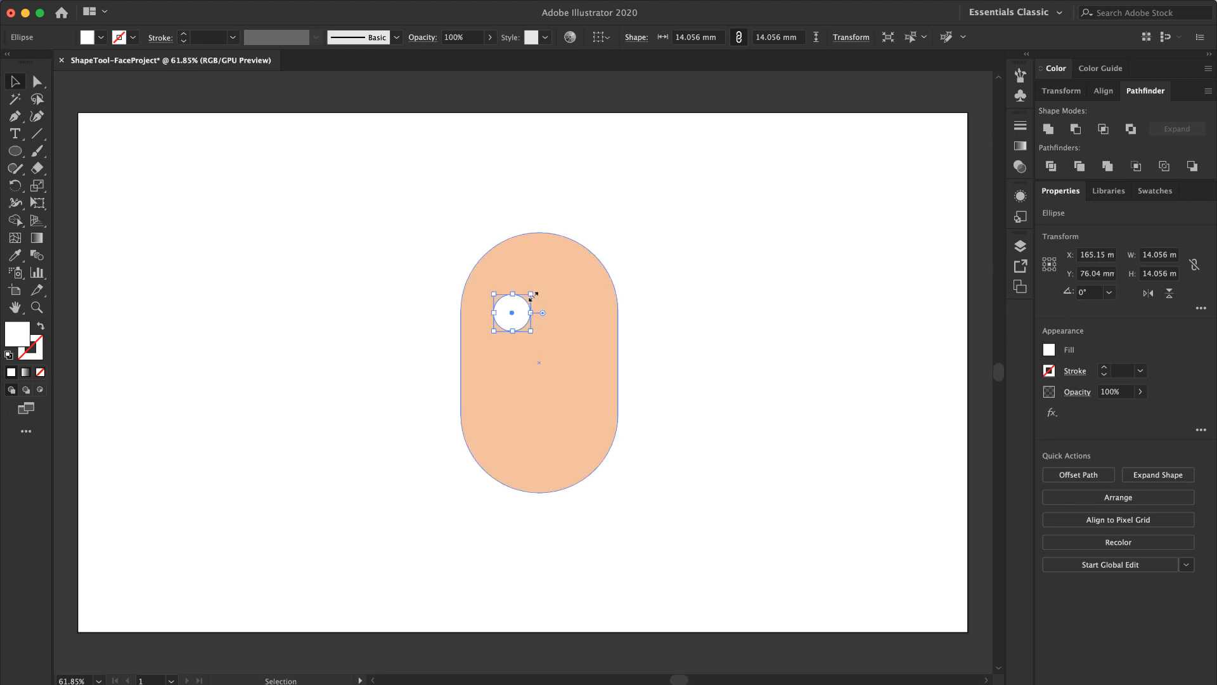
Step: Shrink the copied circle around its centre to about 4.75 mm and fill it with colour 16303a as the pupil
drag(533, 295, 527, 299)
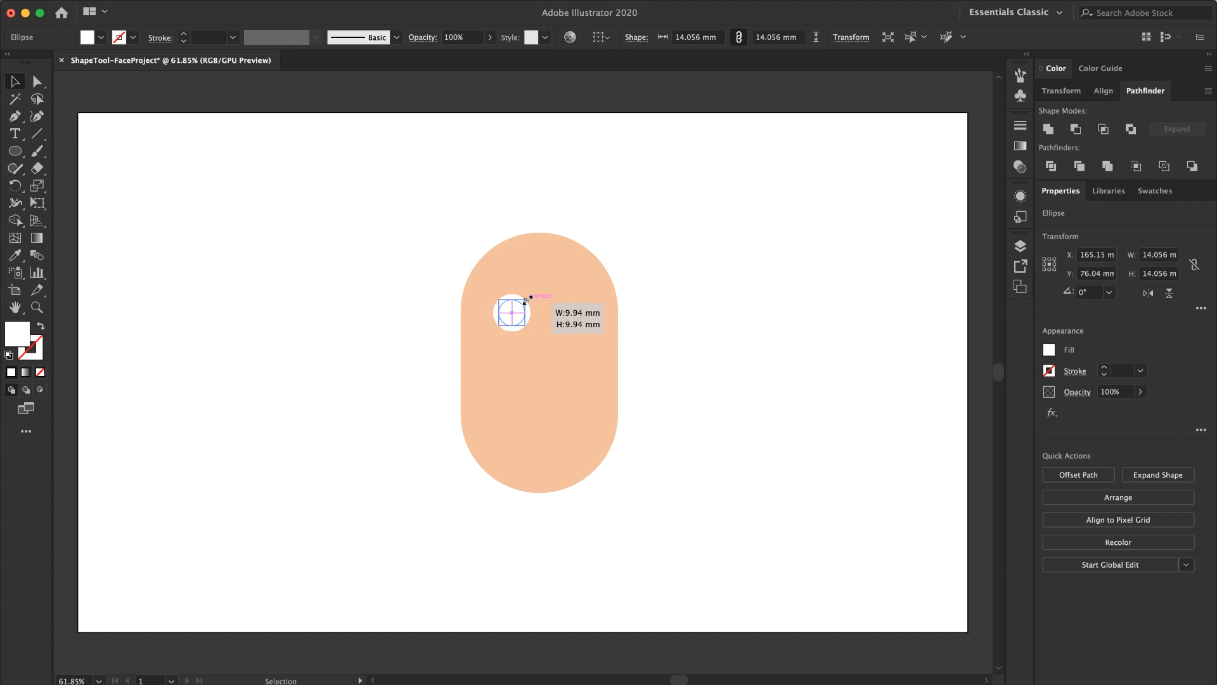
drag(526, 299, 517, 310)
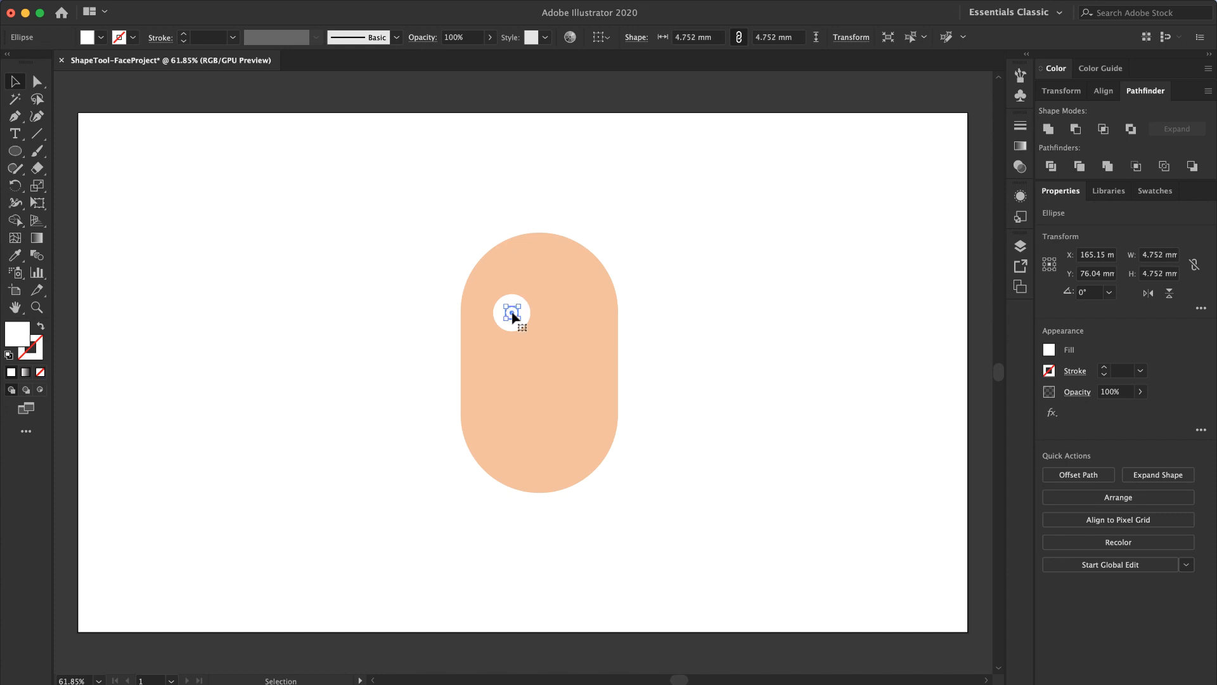
double_click(18, 334)
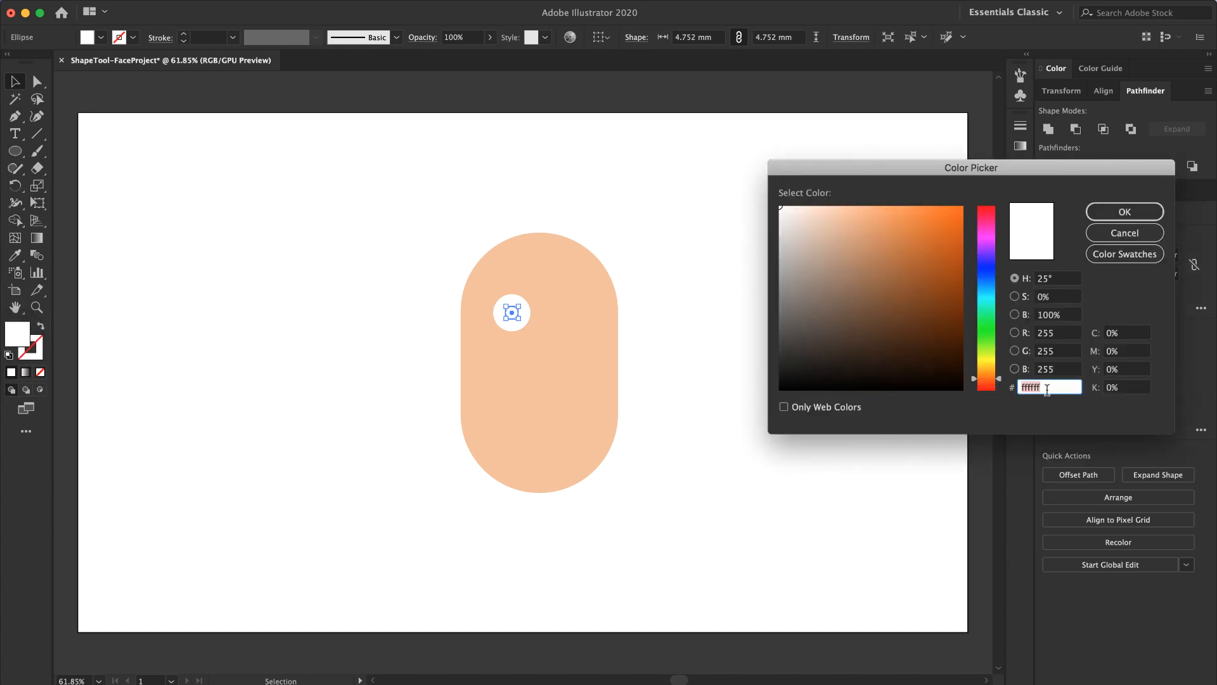
text(16303a)
click(1065, 369)
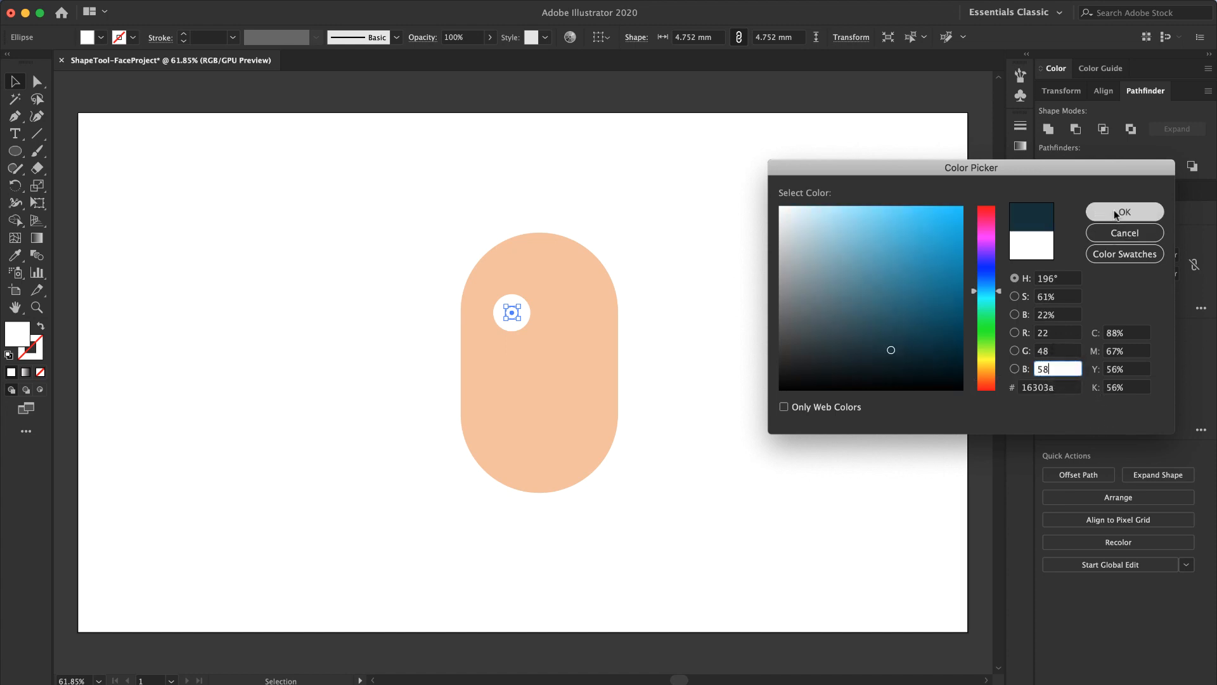
click(1115, 213)
click(762, 351)
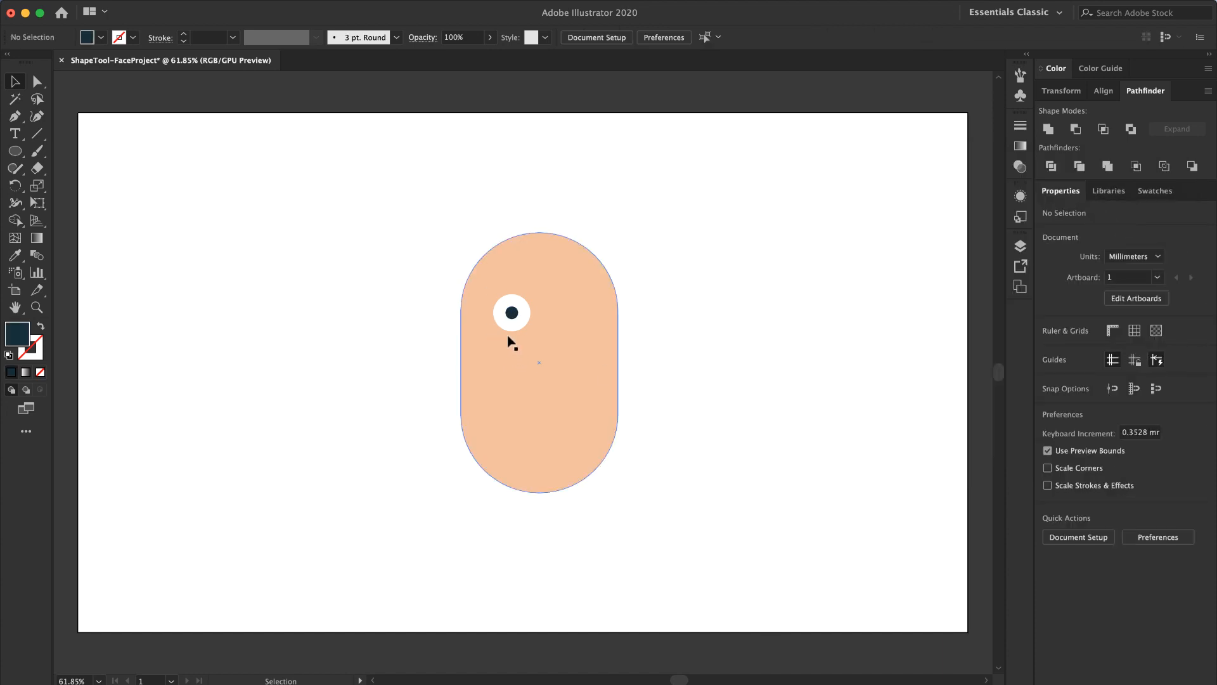
Step: Draw a dark eyebrow rectangle about 14 by 4.4 mm directly above the eye, matching the eye's width
click(15, 151)
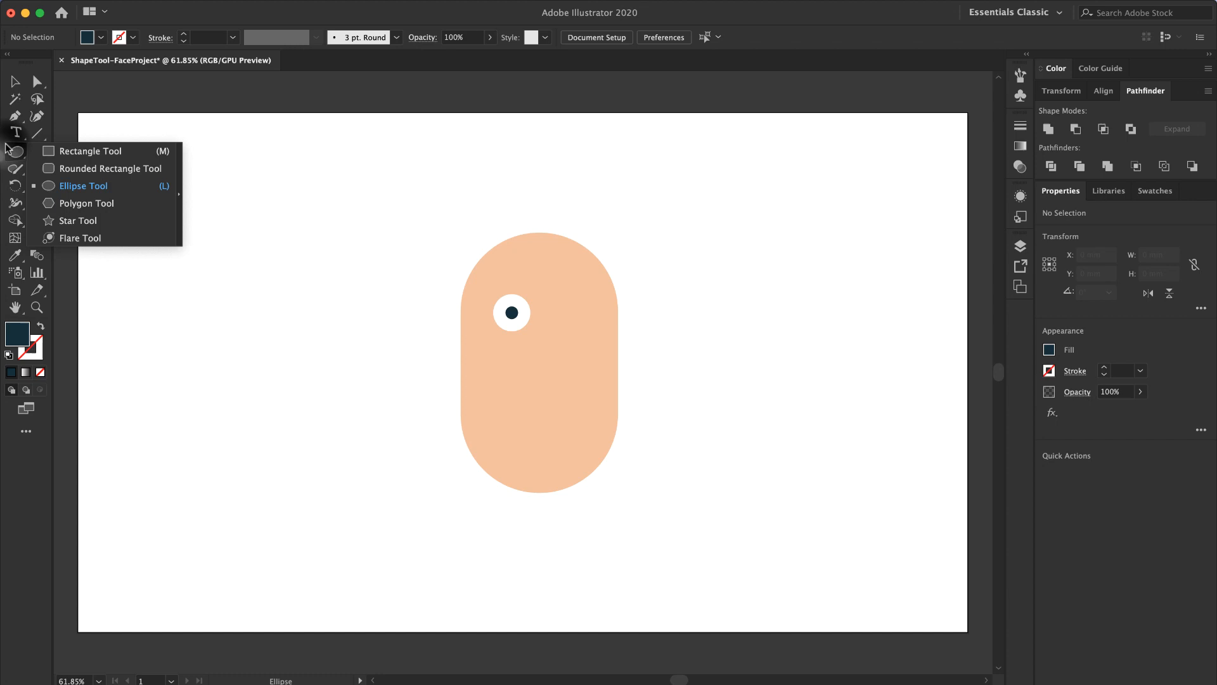
click(73, 156)
key(m)
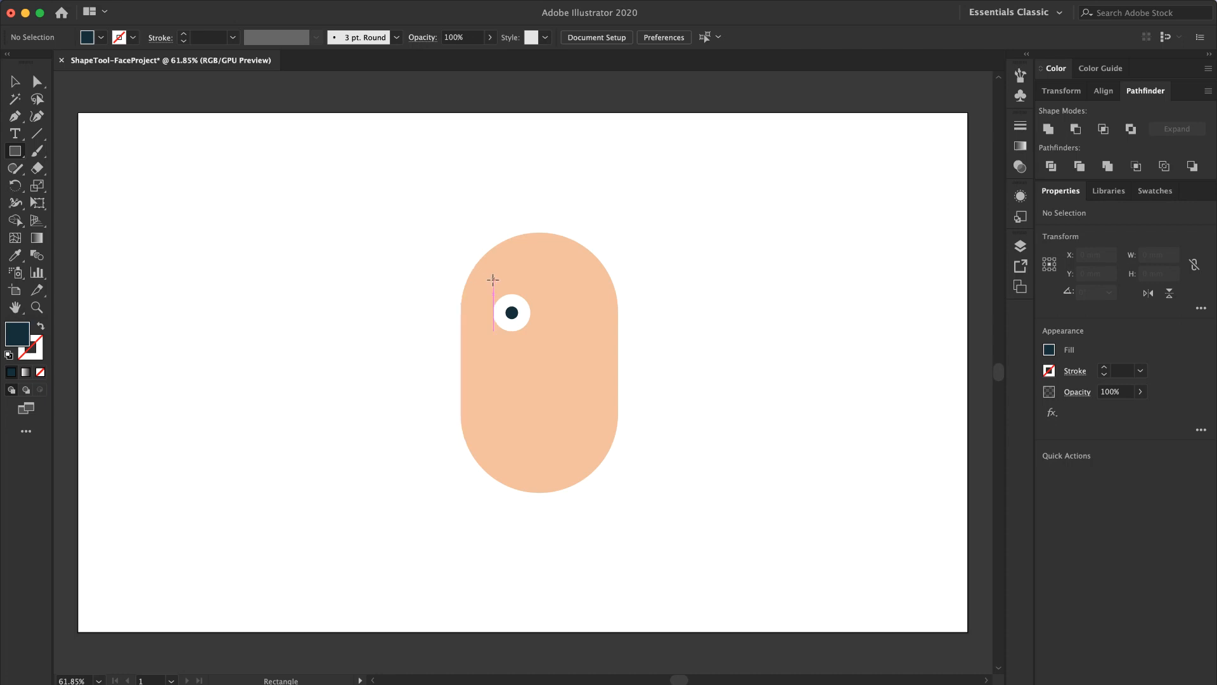
drag(493, 278, 531, 287)
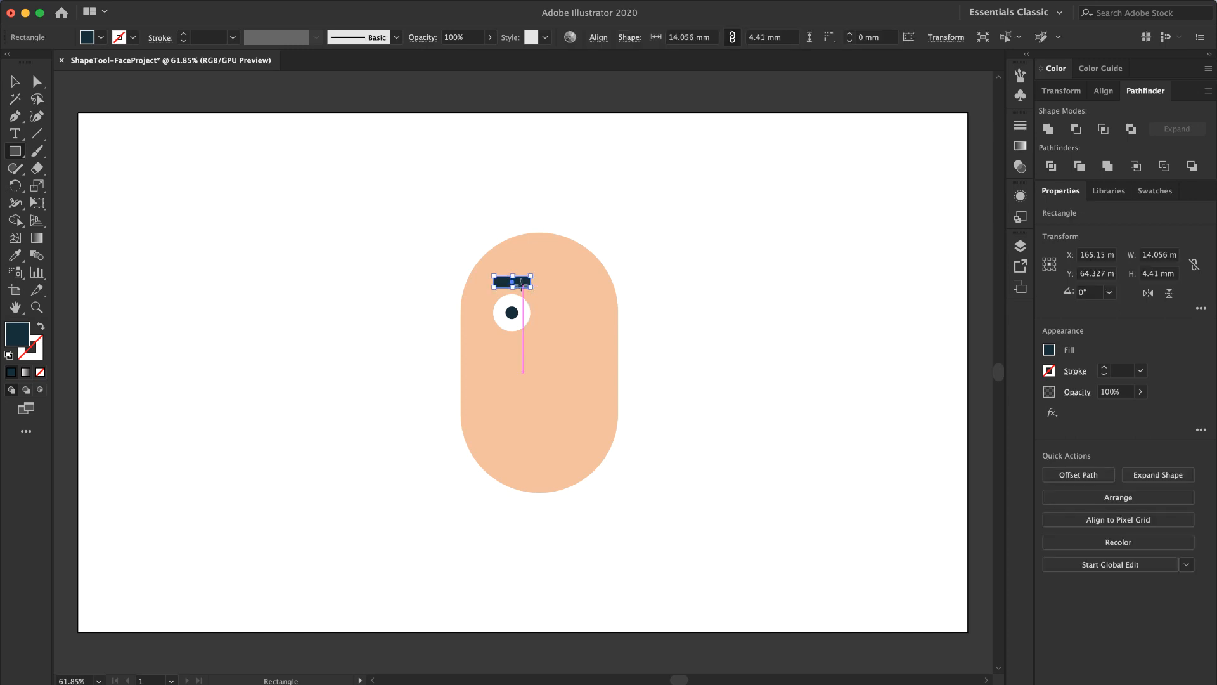
Step: Round all corners of the eyebrow rectangle fully, to about 2.2 mm
key(z)
drag(485, 253, 672, 443)
drag(622, 355, 812, 630)
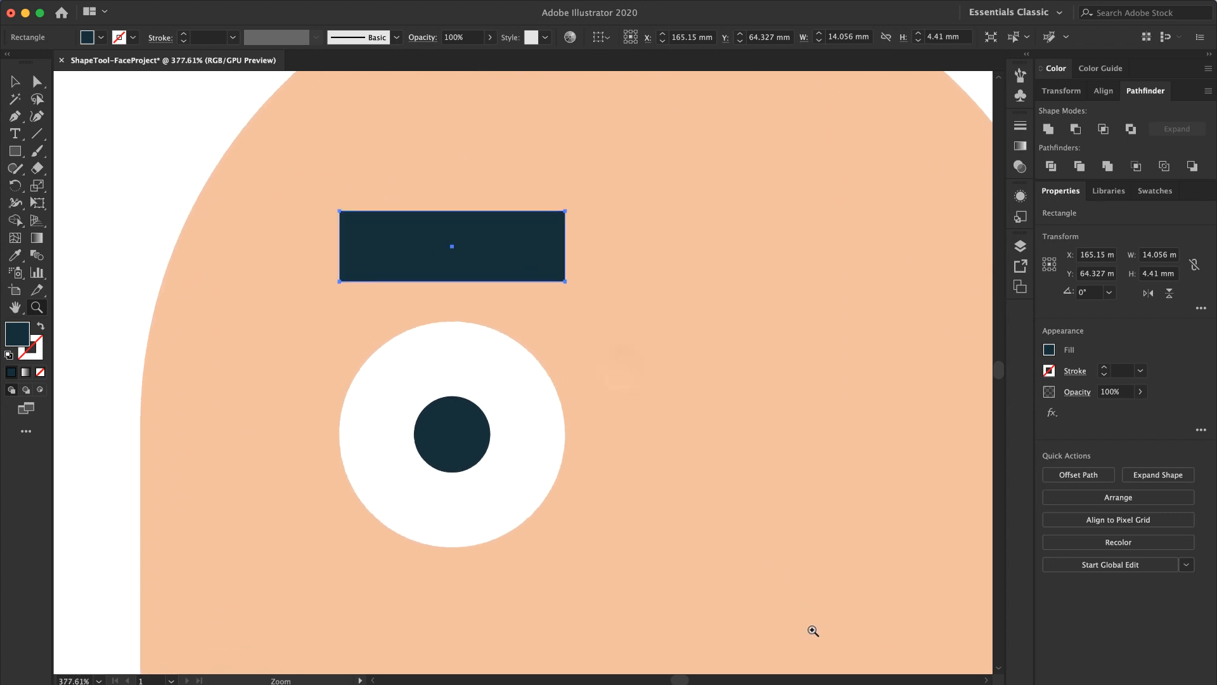
drag(536, 385, 562, 454)
key(v)
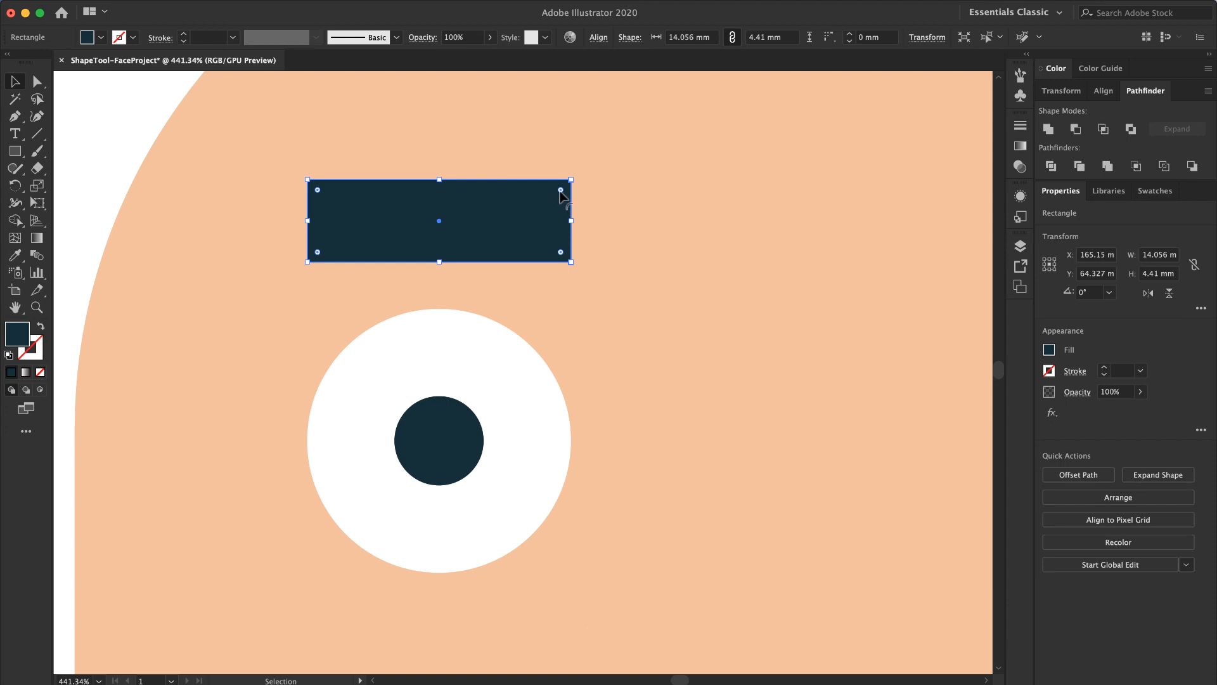
drag(561, 189, 473, 262)
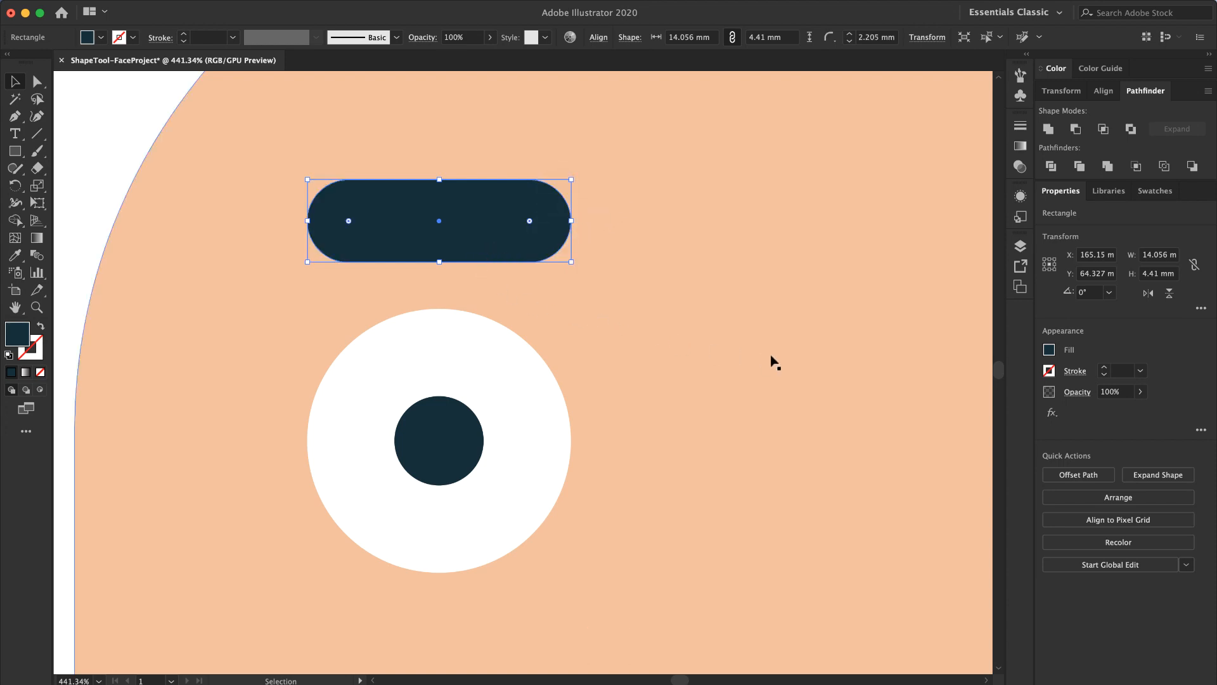
Step: Group the eye, pupil and eyebrow together, leaving the head shape out of the group
key(z)
click(814, 361)
drag(757, 379, 345, 410)
drag(796, 454, 715, 444)
scroll(715, 444, right, 3)
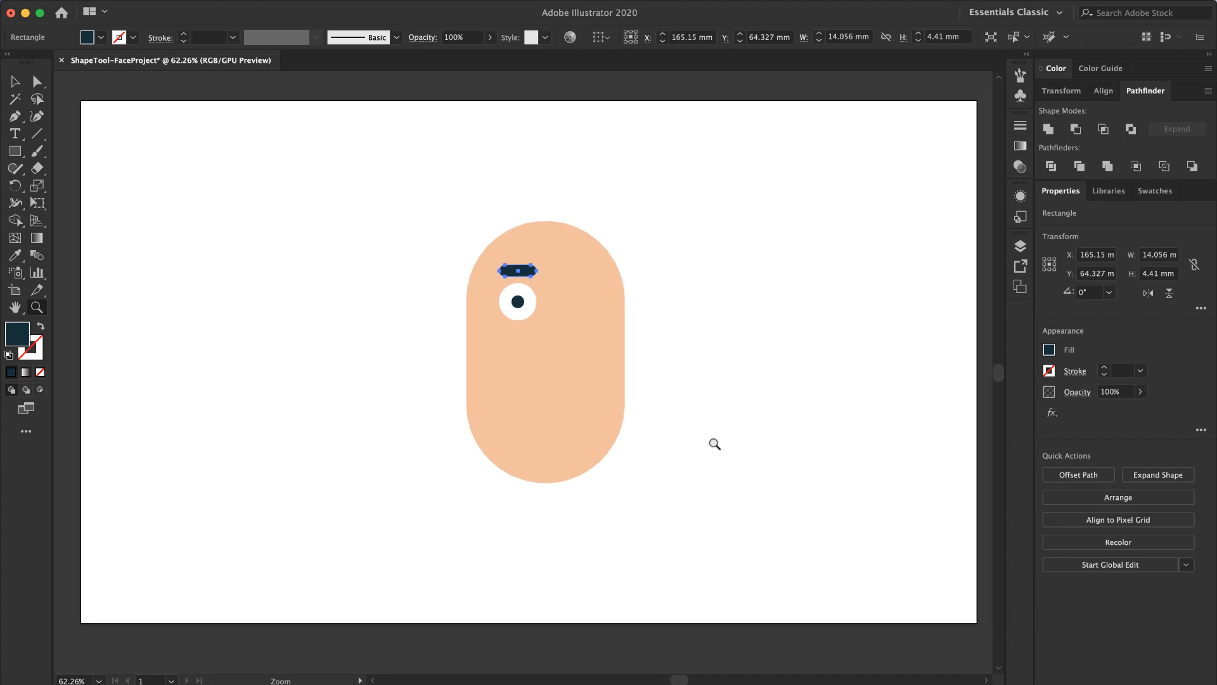
key(v)
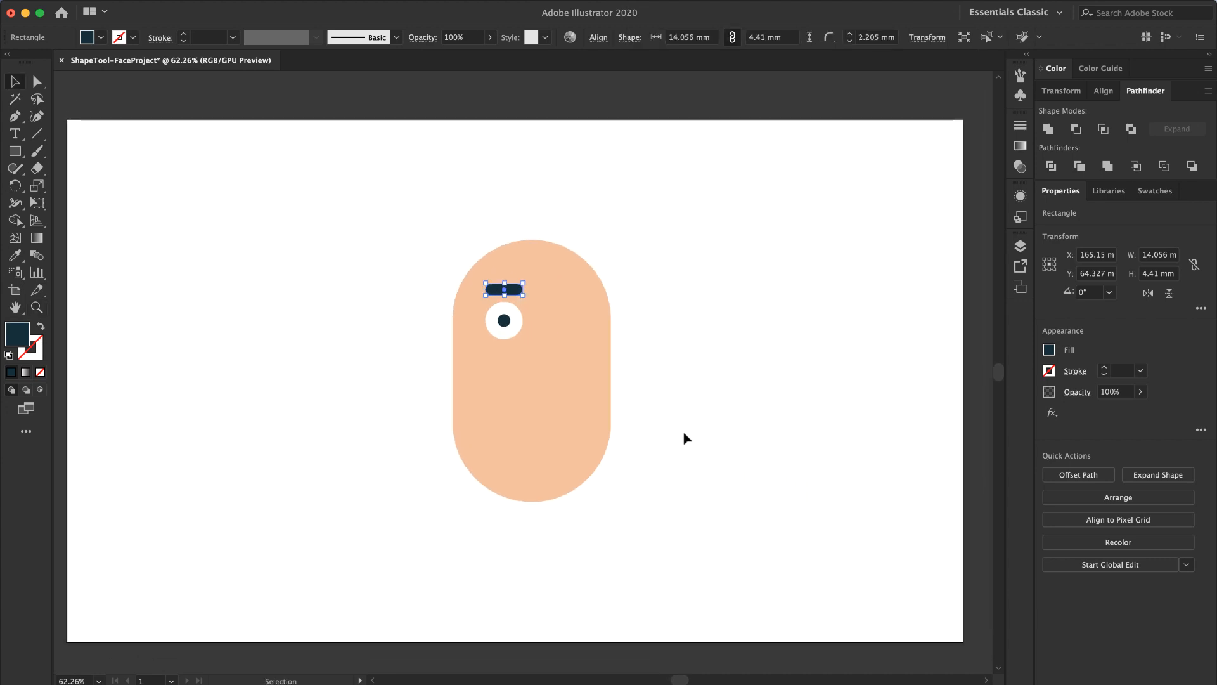
click(681, 409)
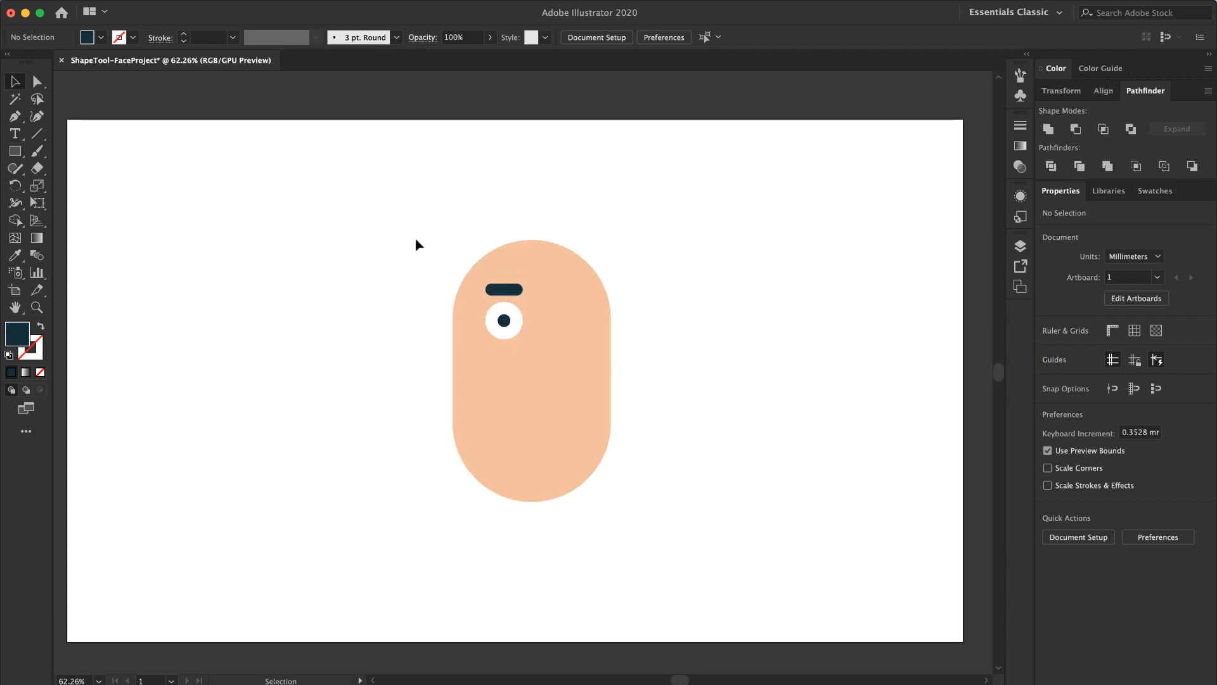
drag(412, 225, 557, 365)
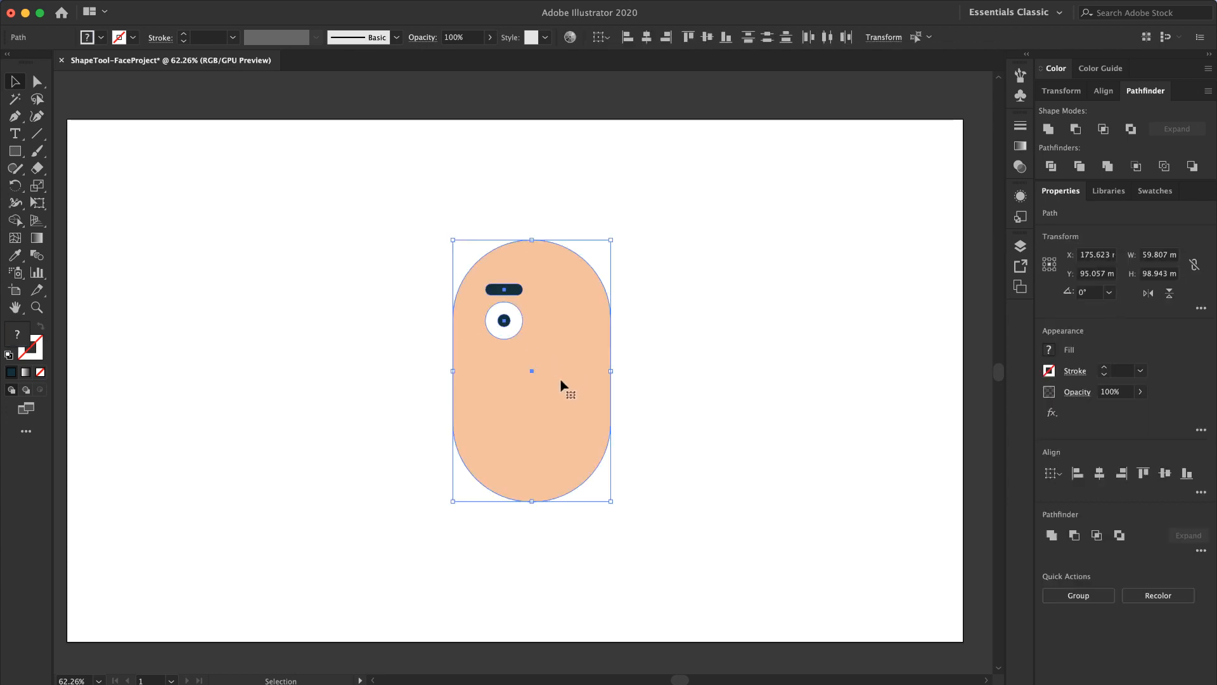
shift+click(564, 414)
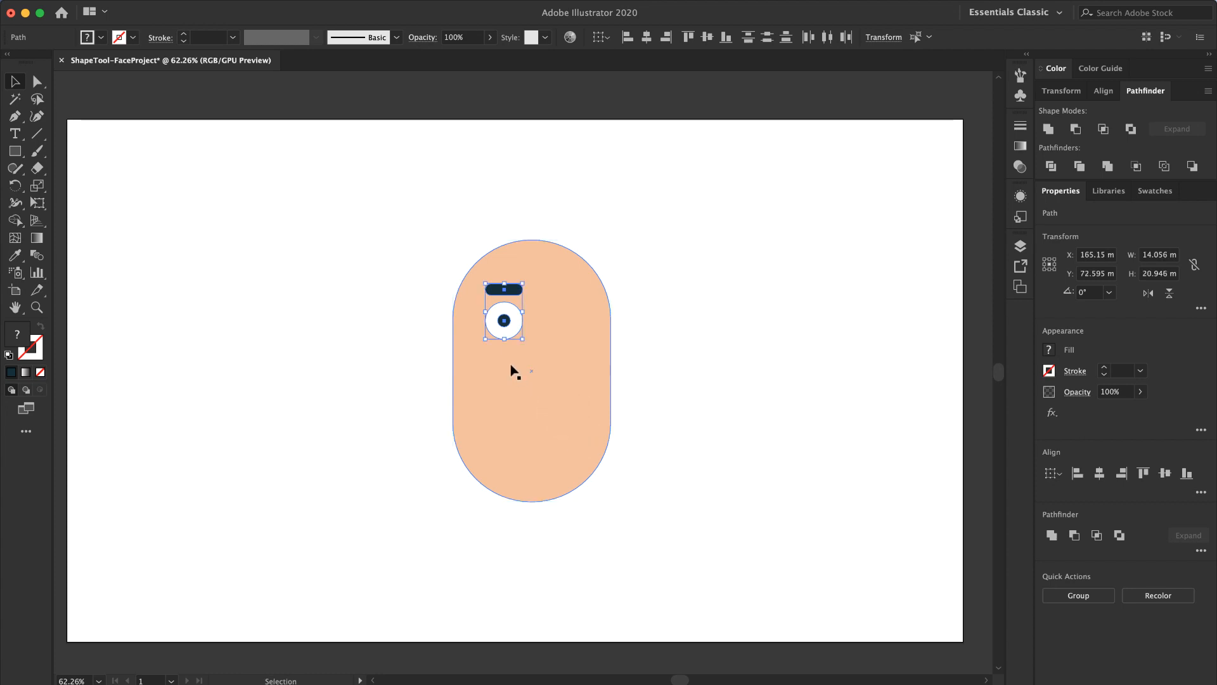
key(super+g)
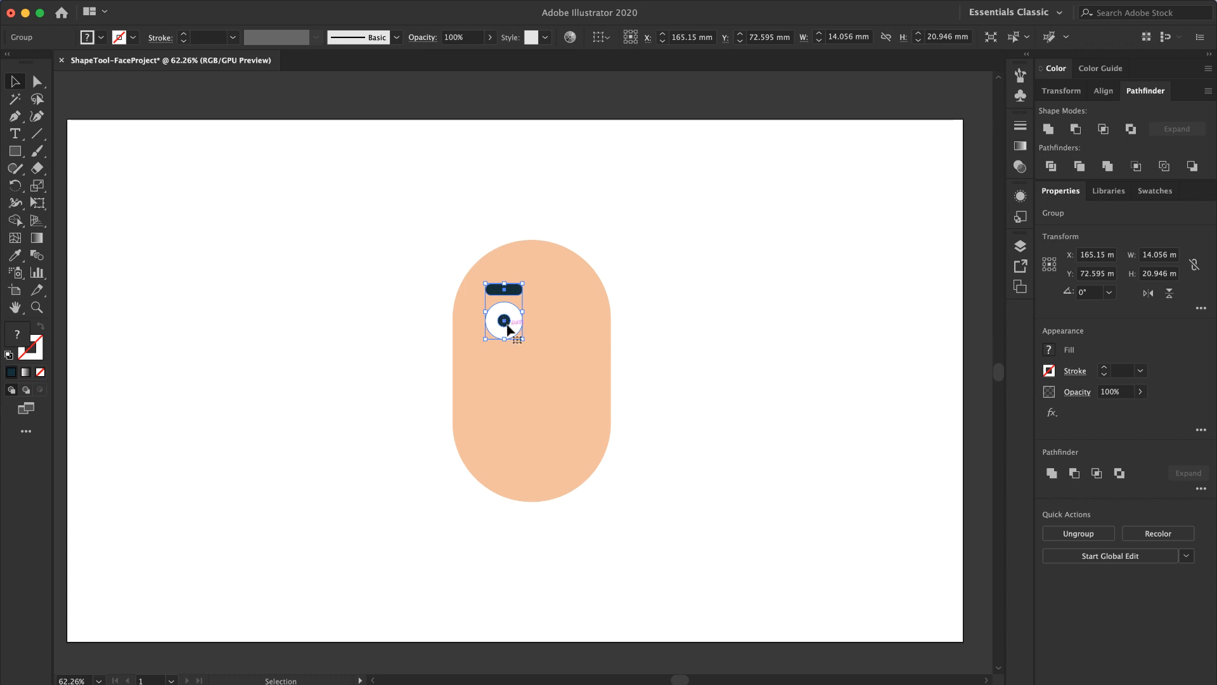
Step: Duplicate the eye and eyebrow group and place the copy level with the original on the opposite side of the face
key(super+c)
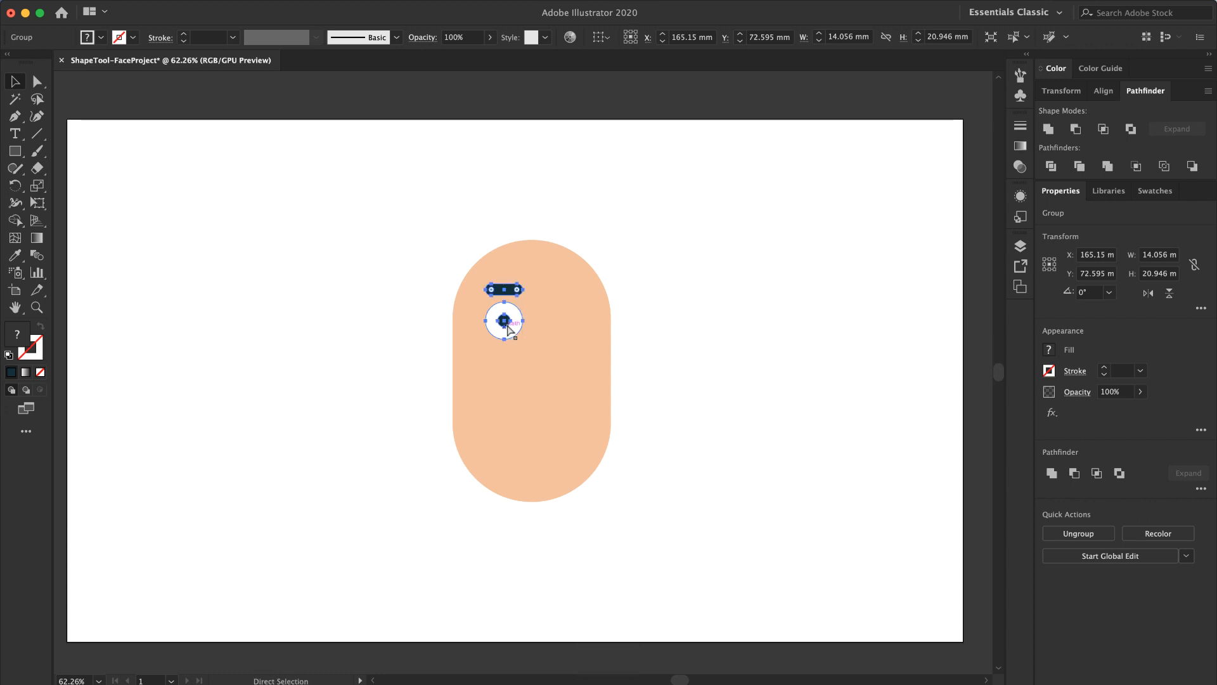
key(super+v)
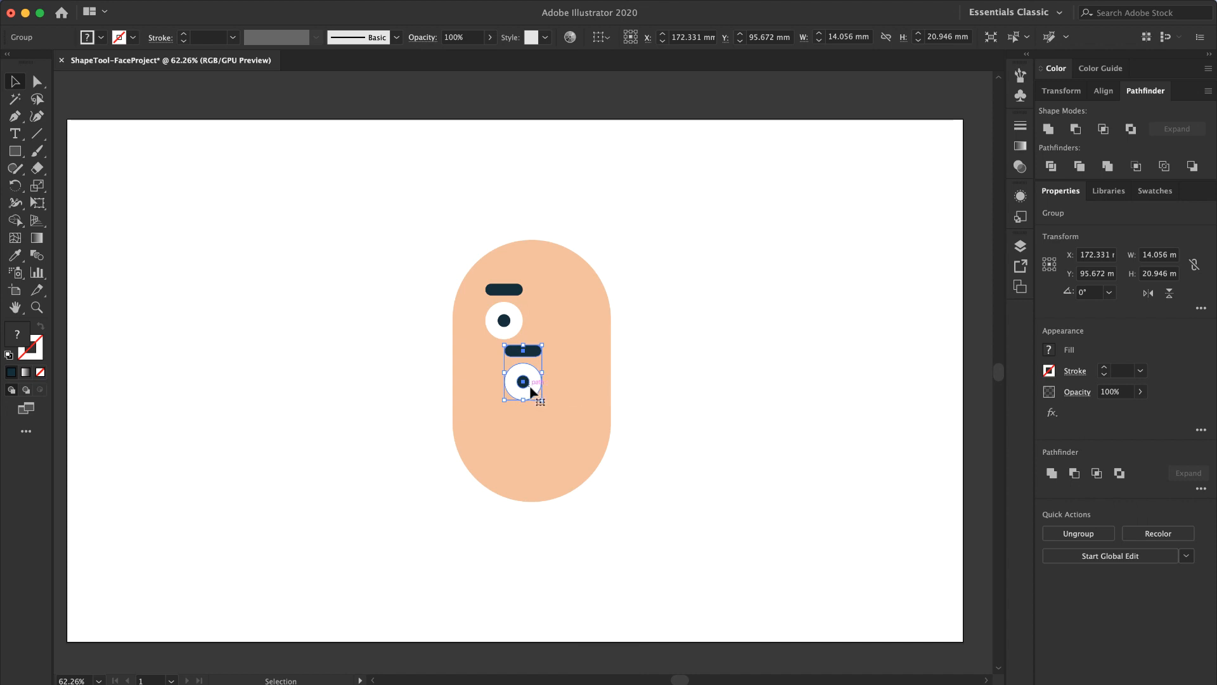
drag(531, 392, 561, 324)
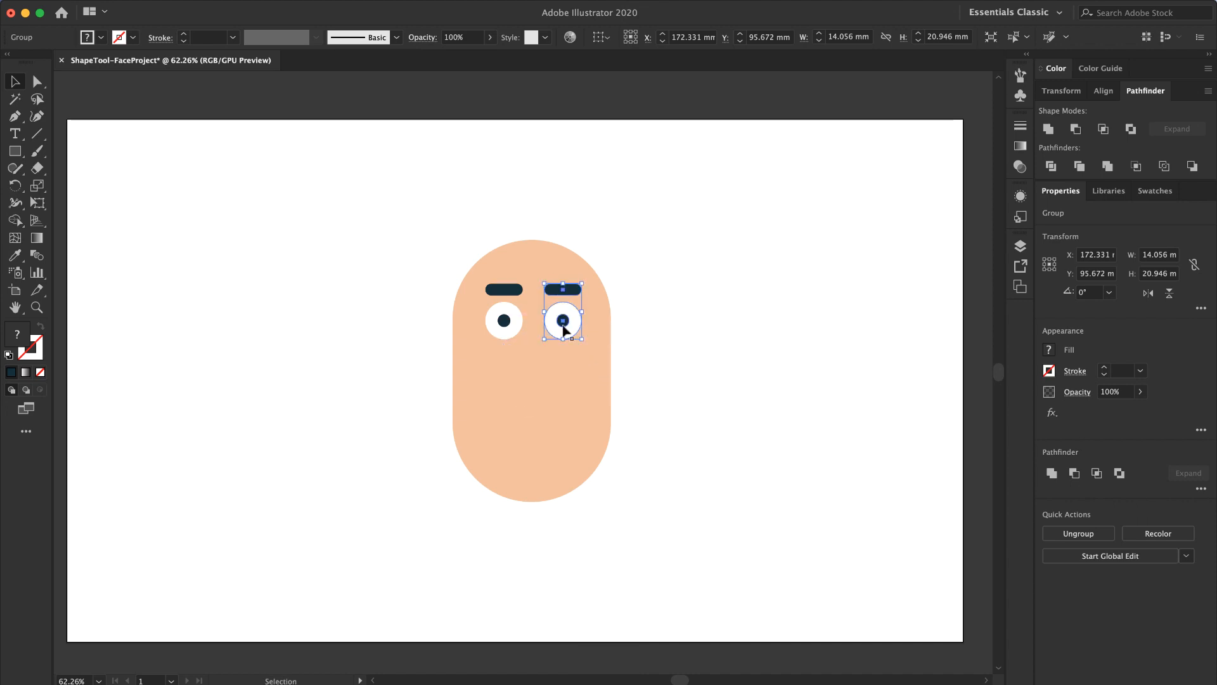
click(395, 378)
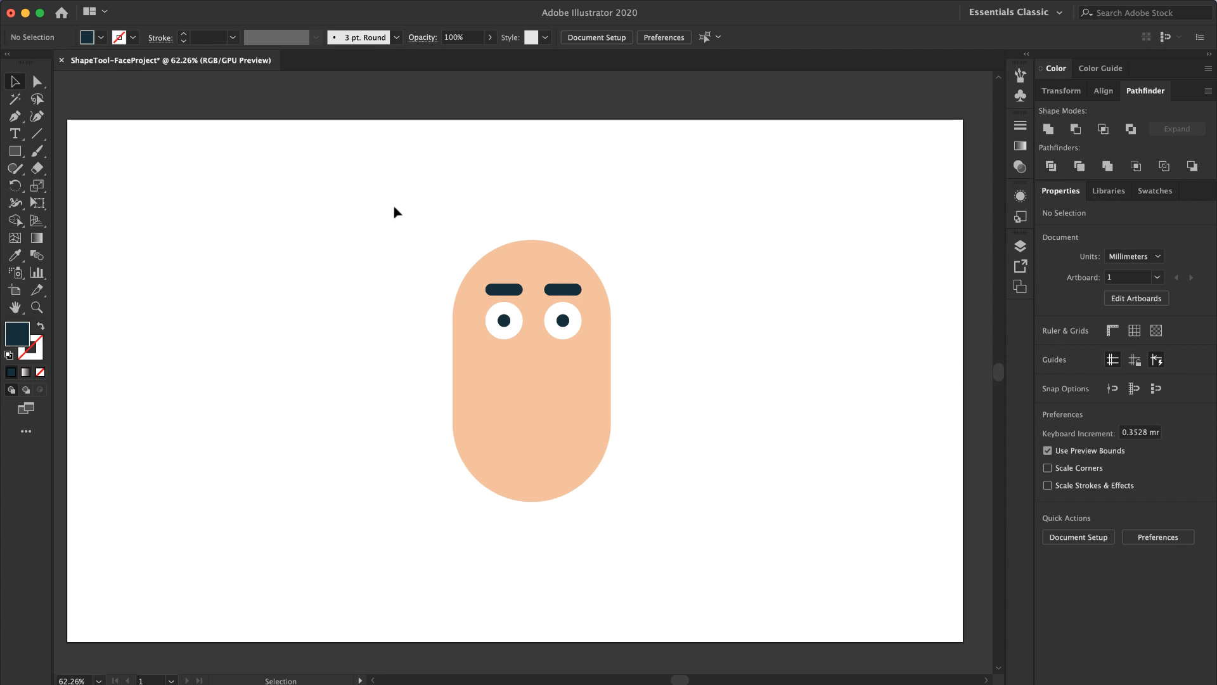
Step: Align the head and both eye groups to a common horizontal centre
drag(393, 205, 686, 602)
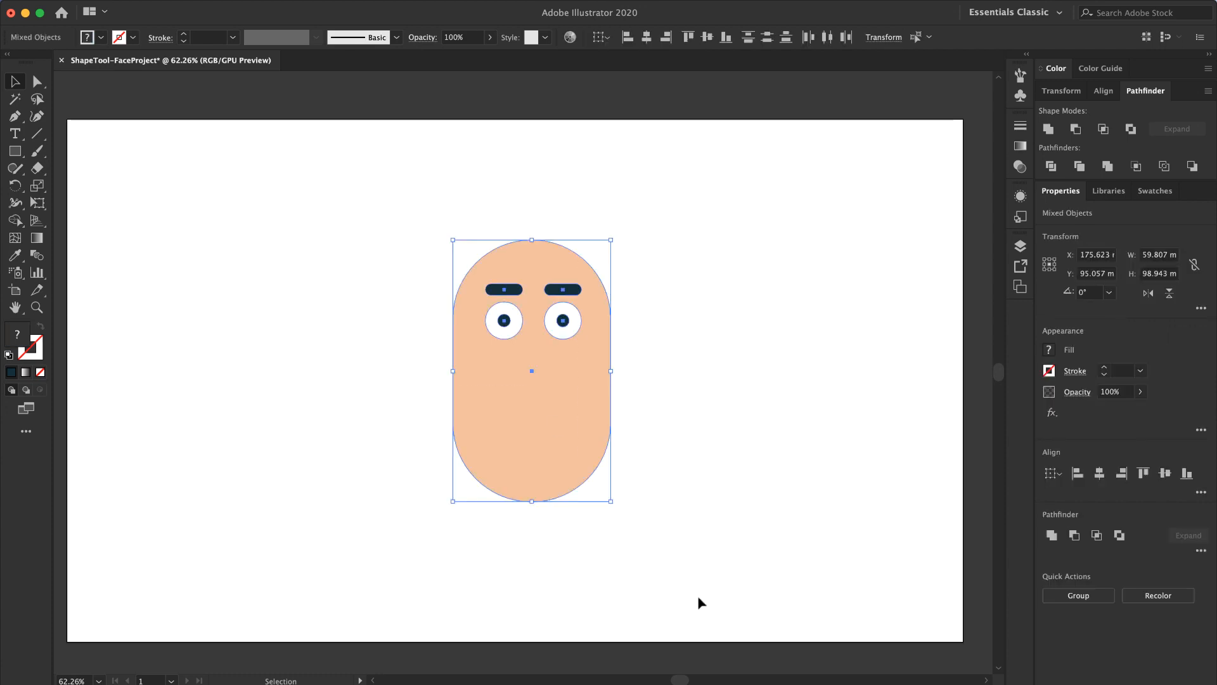
click(1104, 93)
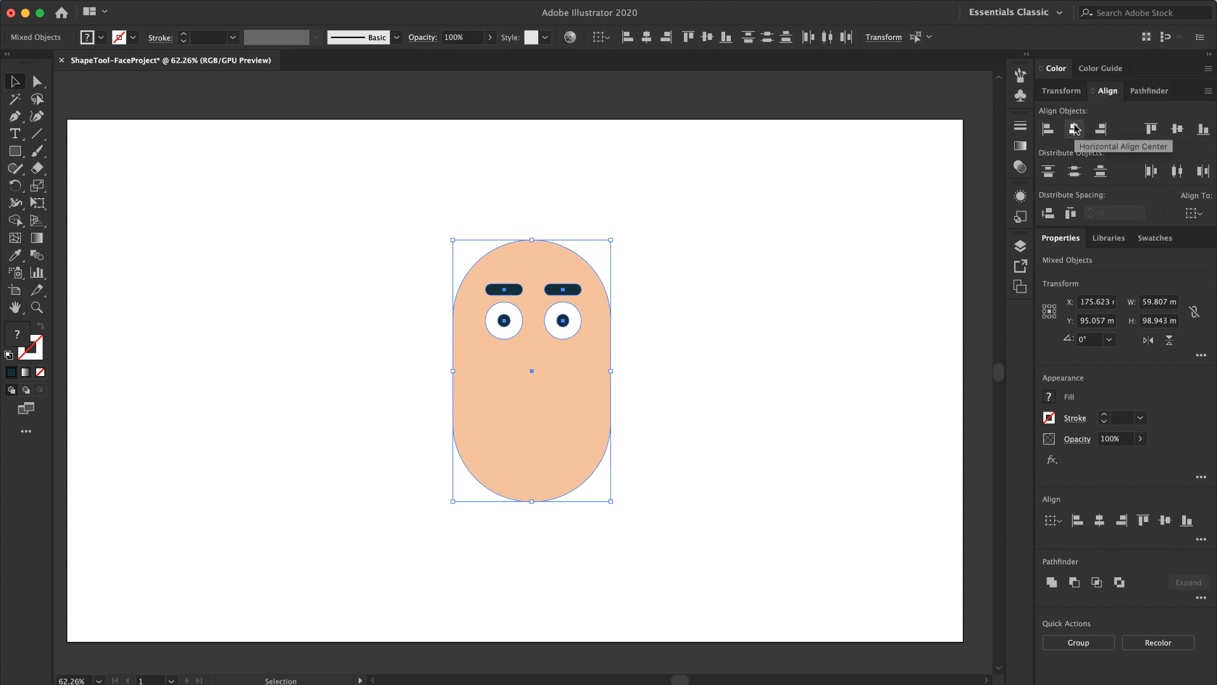
click(1075, 129)
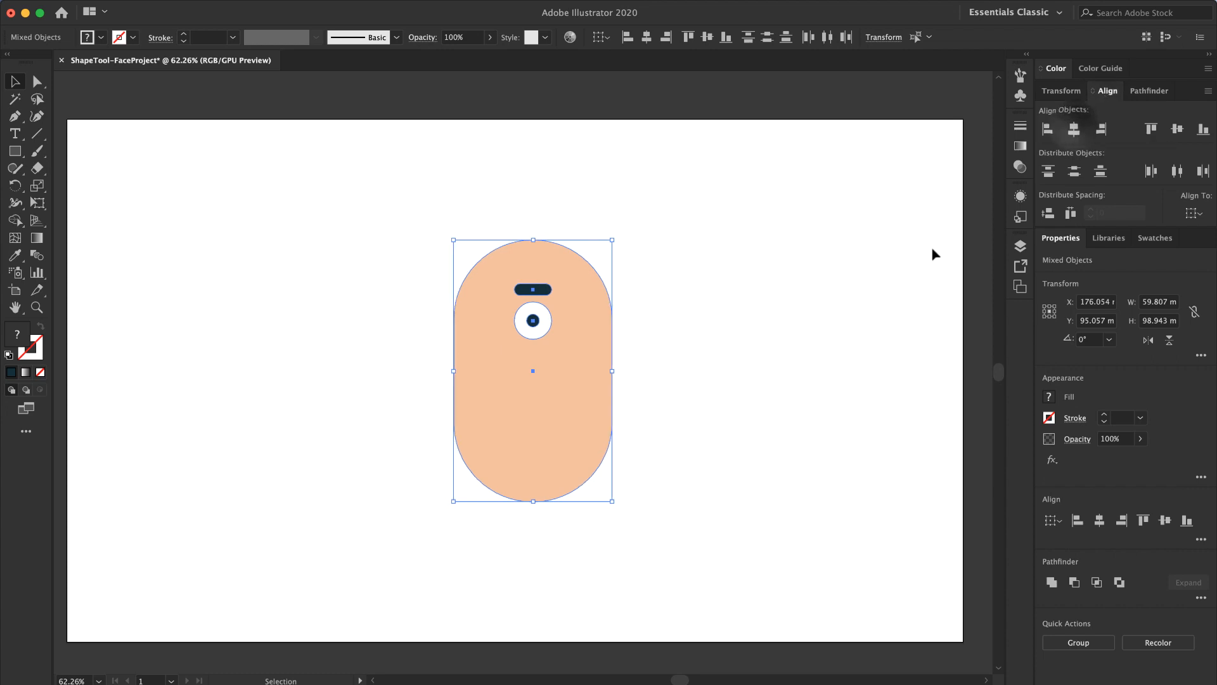
click(705, 388)
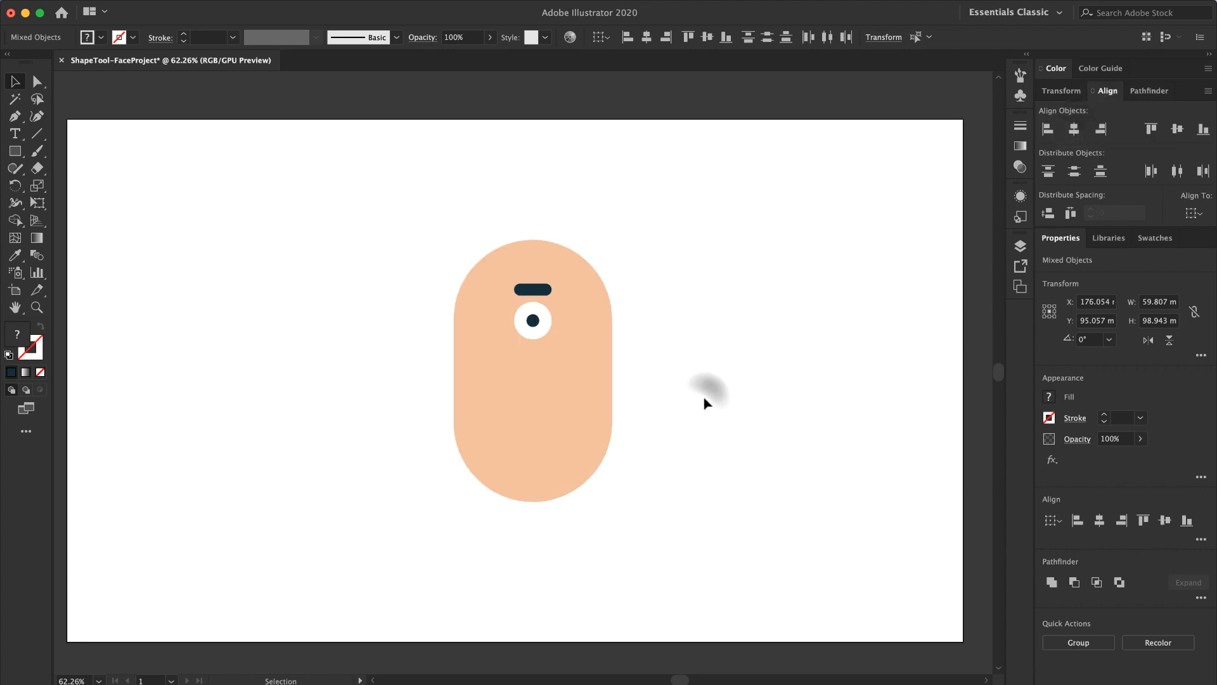
Step: Move the topmost of the two stacked eye groups about 10.6 mm to the right of the head's centre
click(536, 291)
key(shift)
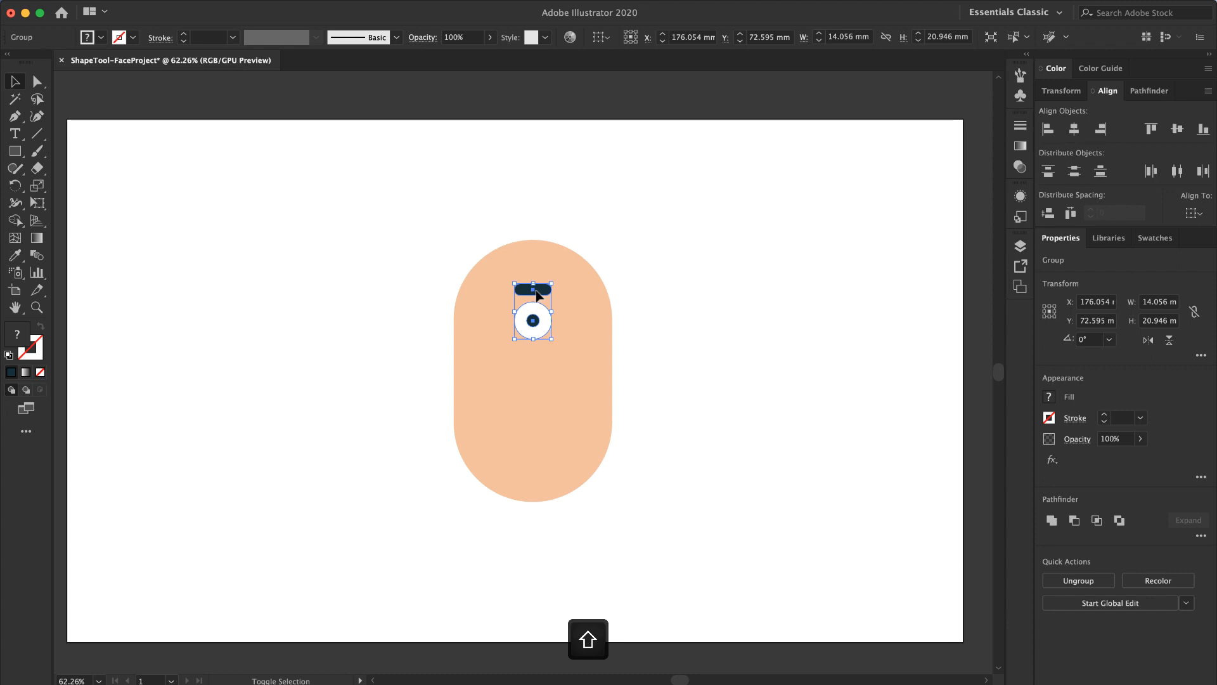
key(shift+Right)
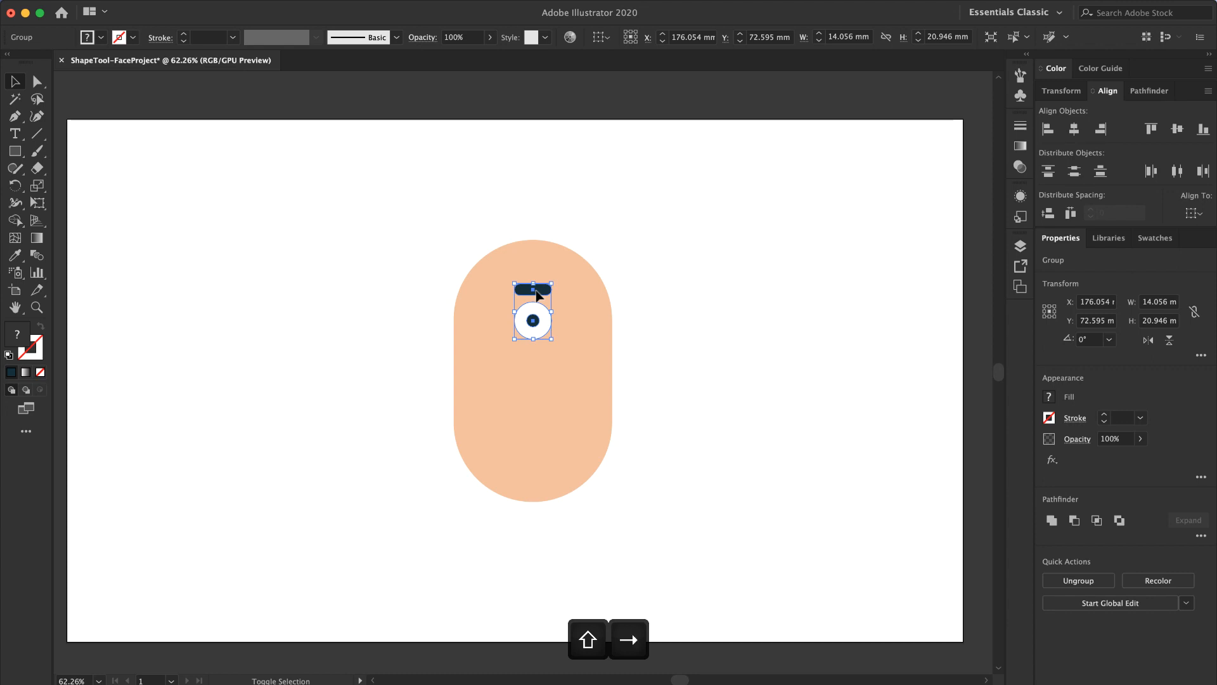
key(shift+Right)
key(alt+shift+Right)
key(shift+Right)
key(shift+Right)
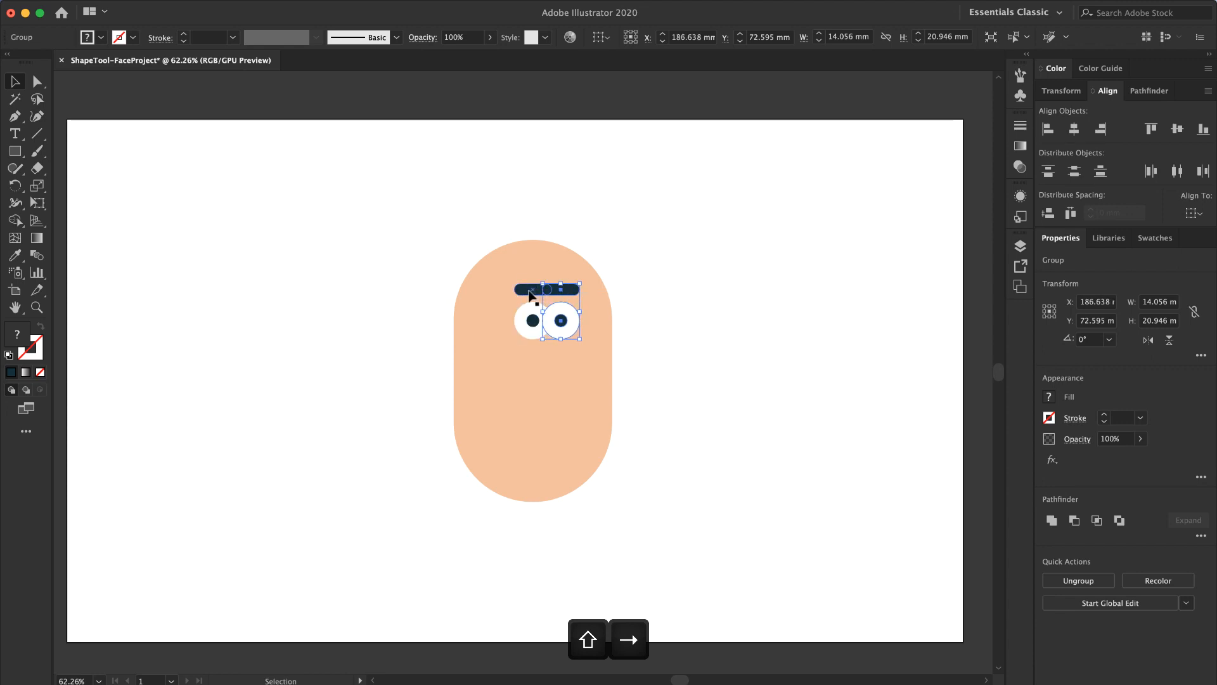
Step: Move the other eye group the same distance to the left of the head's centre so the eyes sit symmetrically
click(450, 244)
click(521, 292)
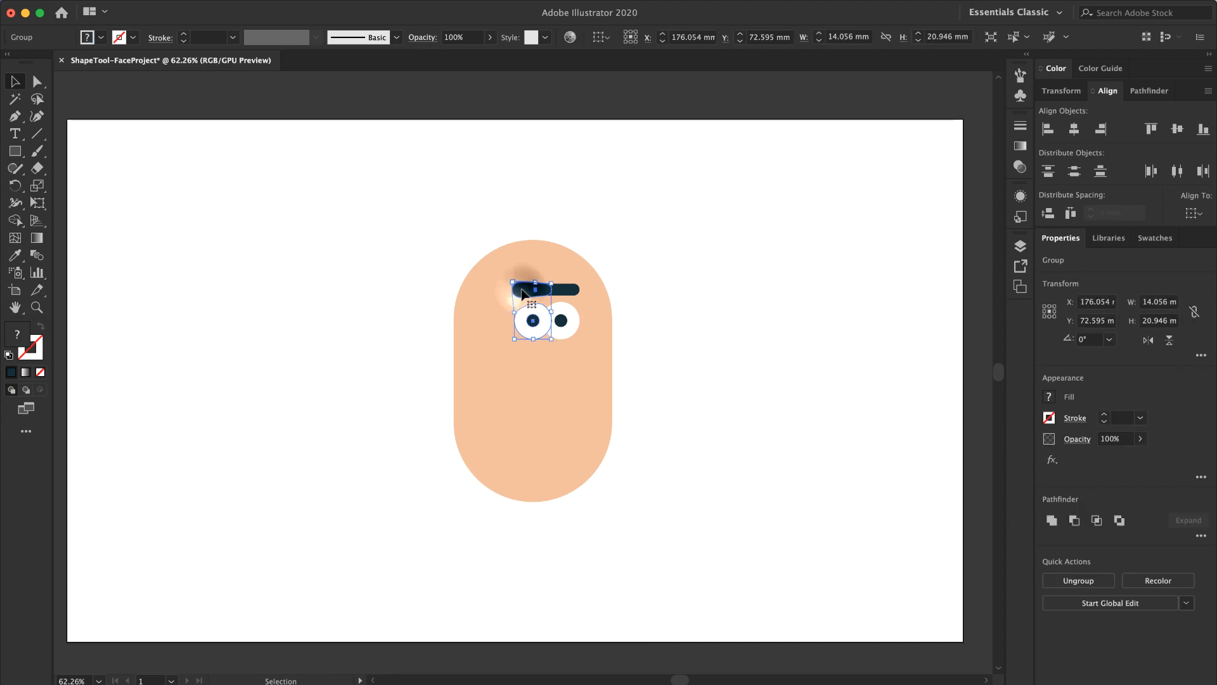
key(shift+Left)
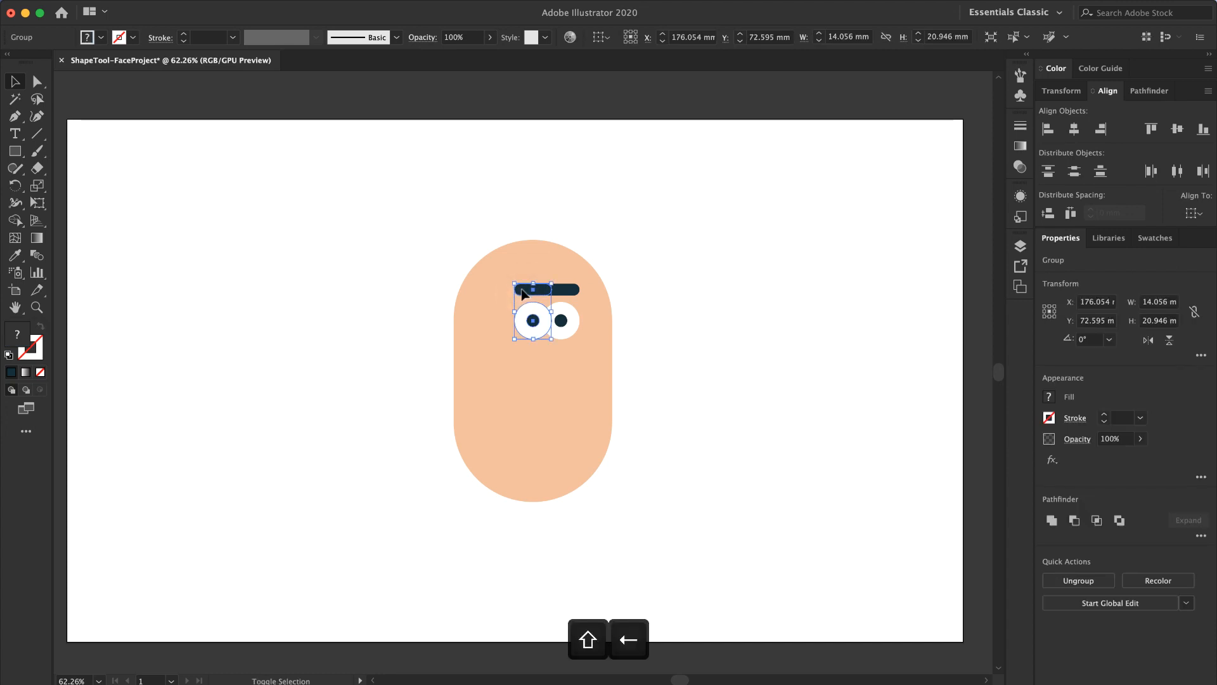
key(shift+Left)
key(shift+Left)
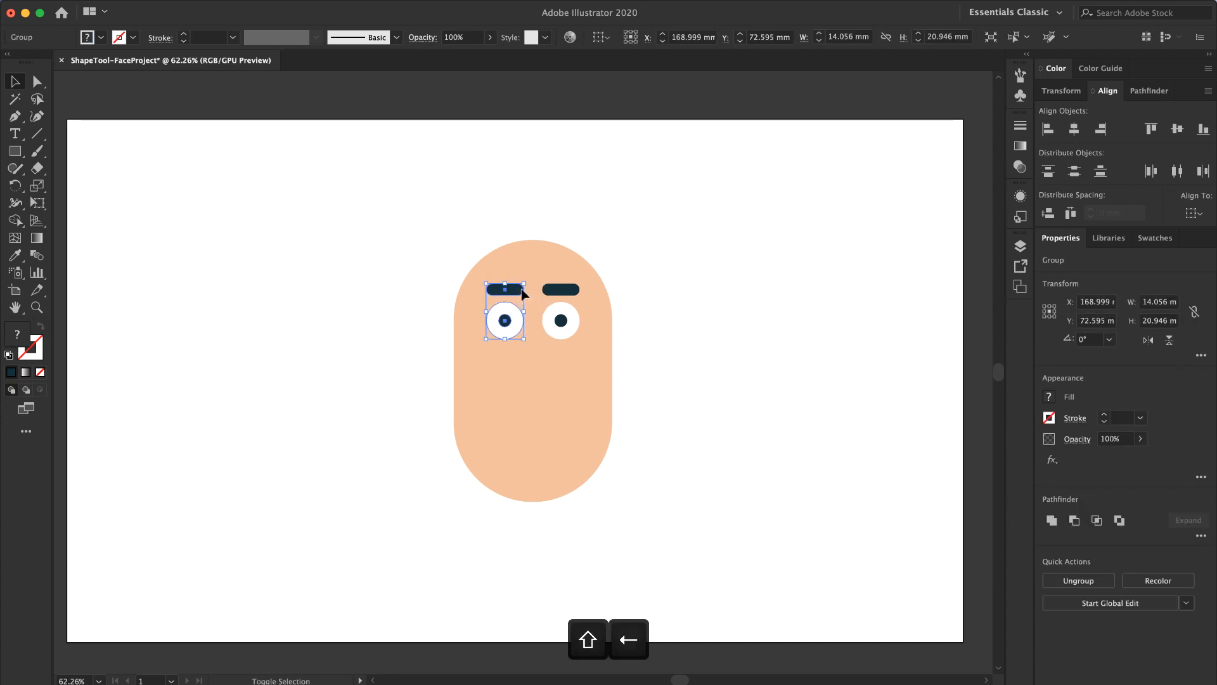
click(411, 329)
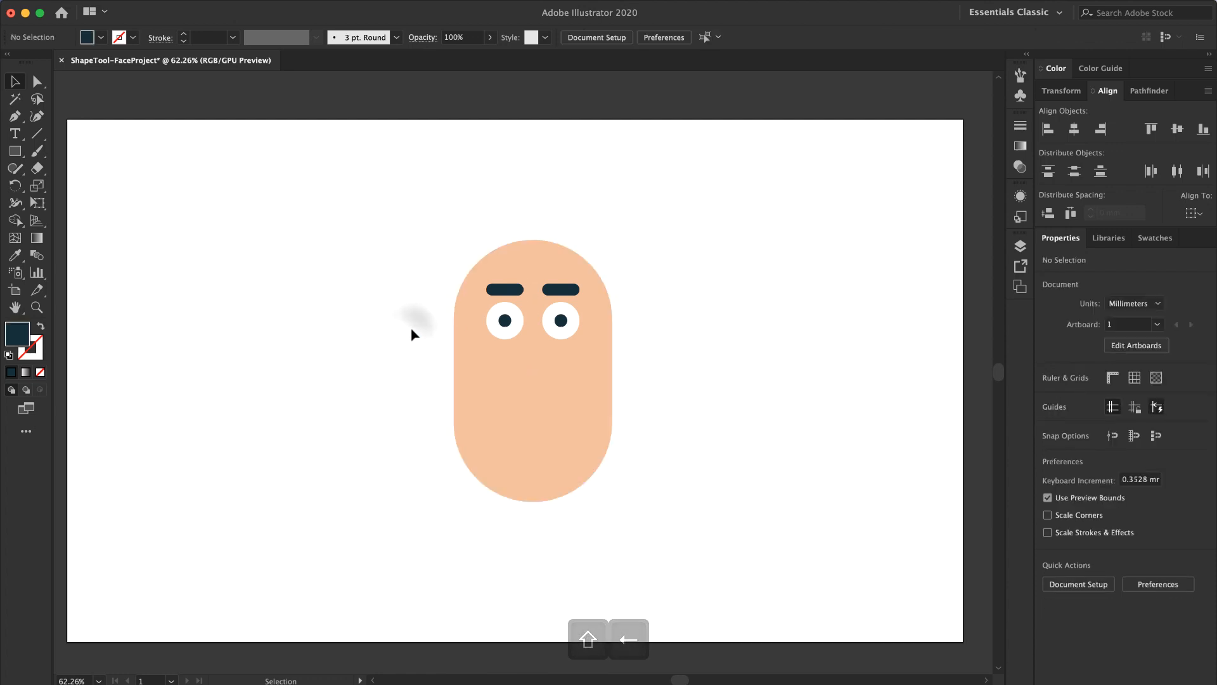
Step: Draw a narrow dark nose rectangle about 4.1 by 19.7 mm centred between the eyes, starting at their lower edge
click(15, 151)
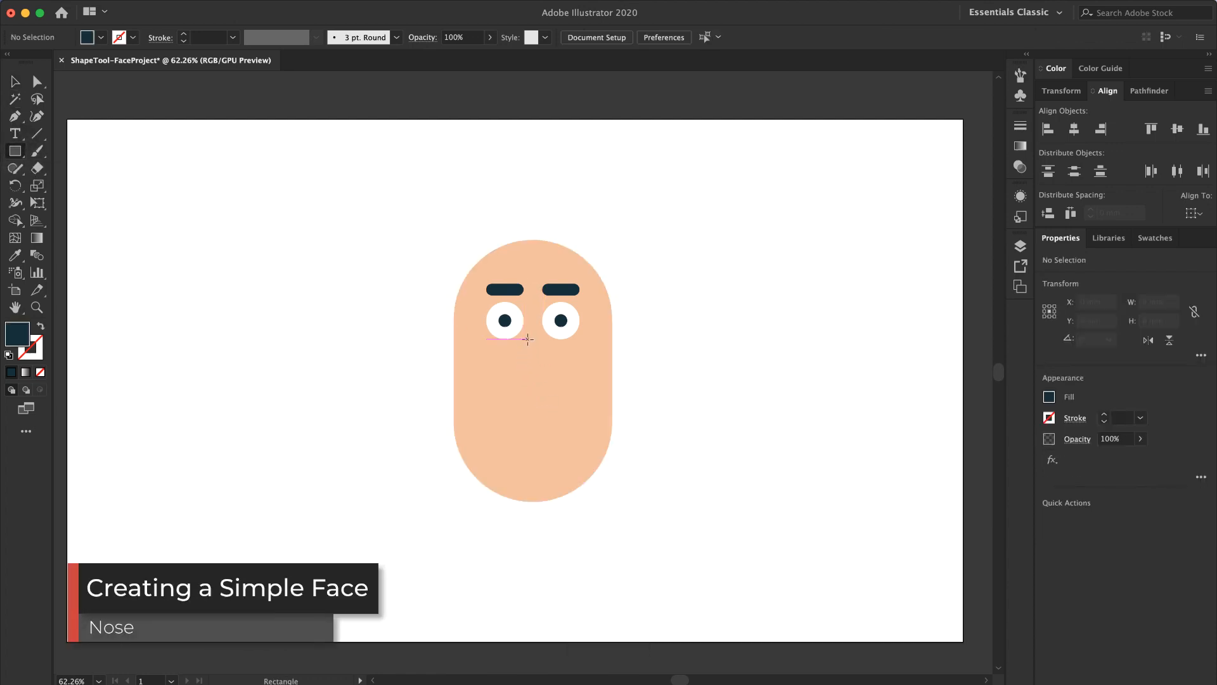
drag(528, 339, 538, 391)
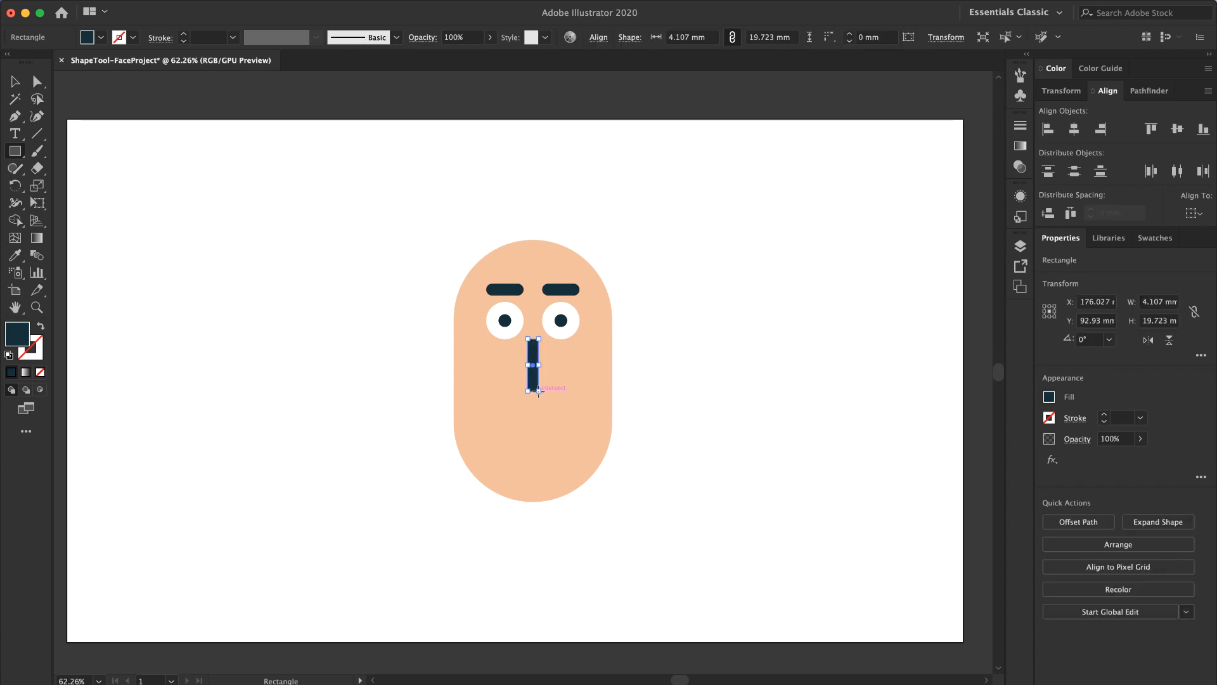
click(12, 80)
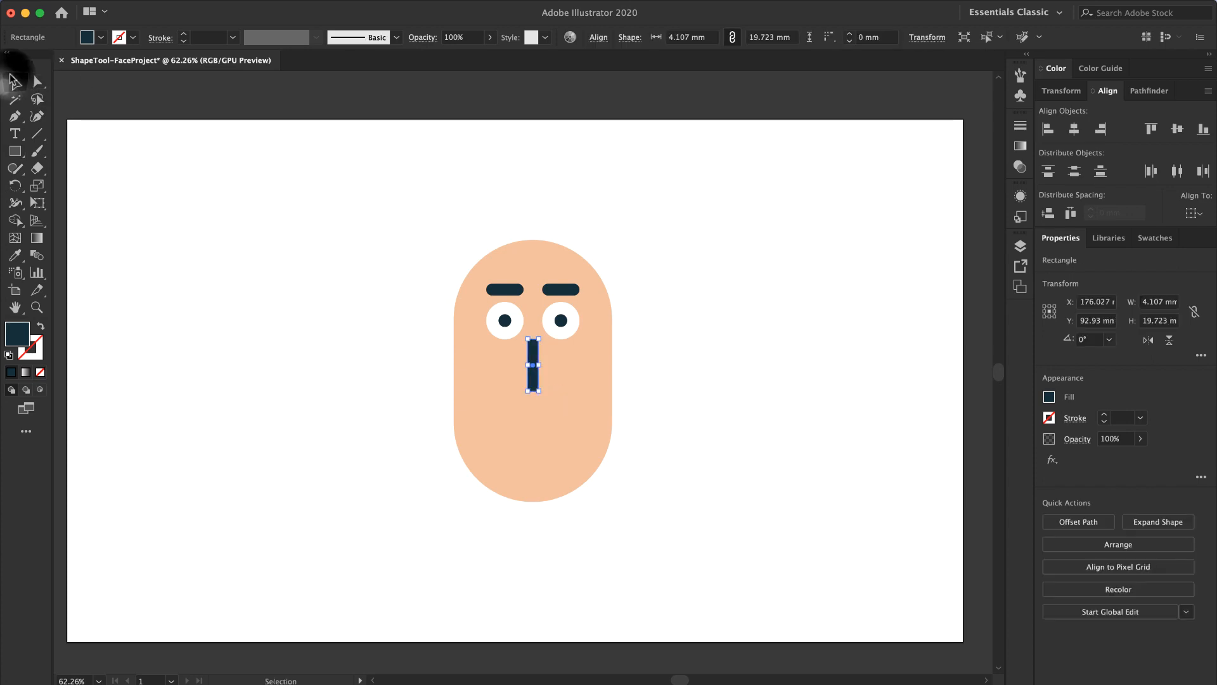
click(285, 258)
Step: Round all corners of the nose rectangle fully, to about 2.05 mm
scroll(518, 360, up, 5)
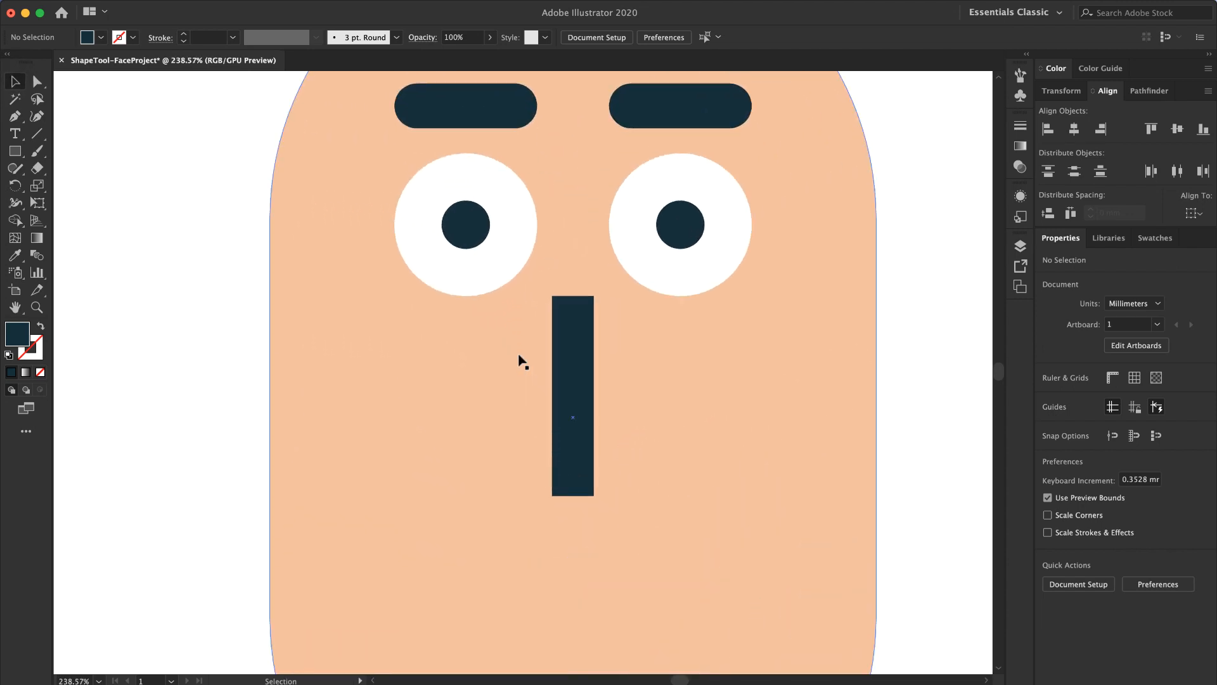
scroll(611, 453, up, 3)
click(539, 545)
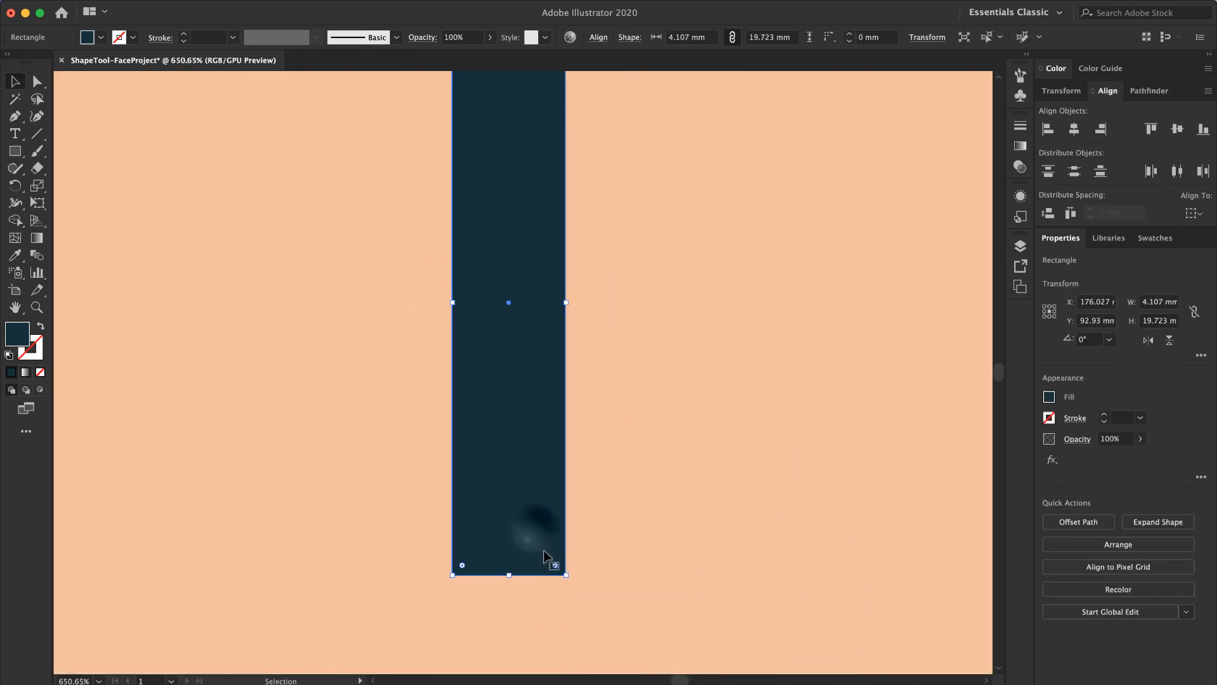
drag(543, 560, 497, 496)
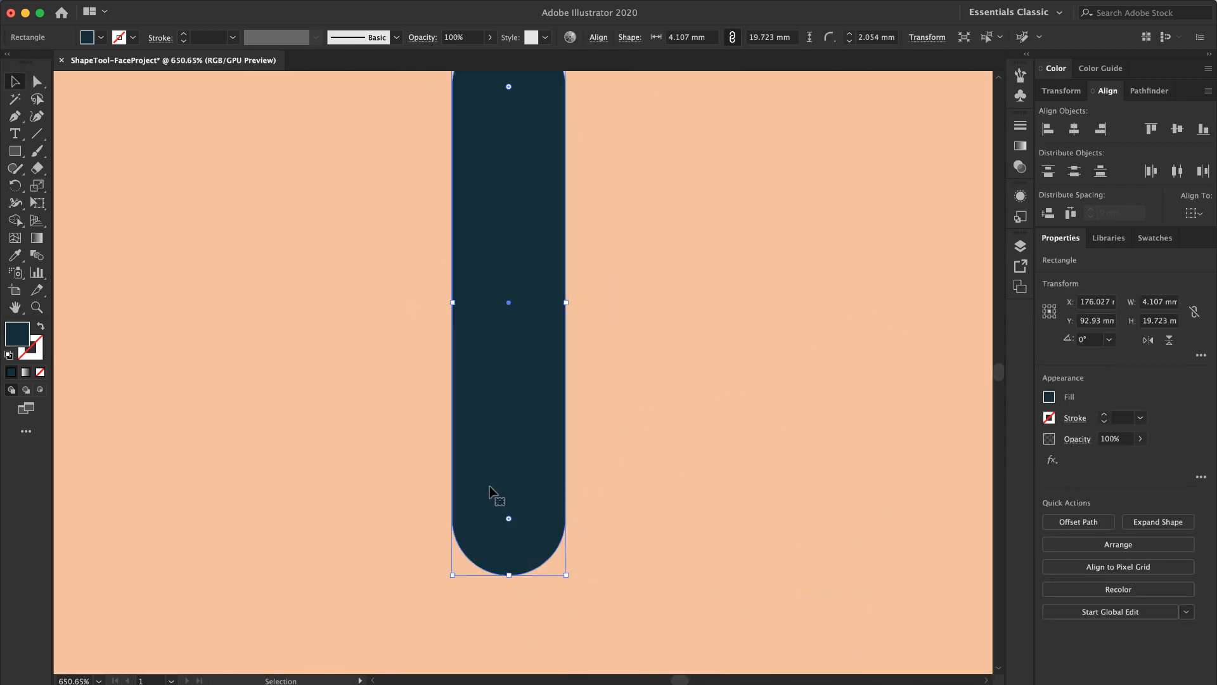
scroll(561, 453, down, 4)
scroll(557, 451, down, 3)
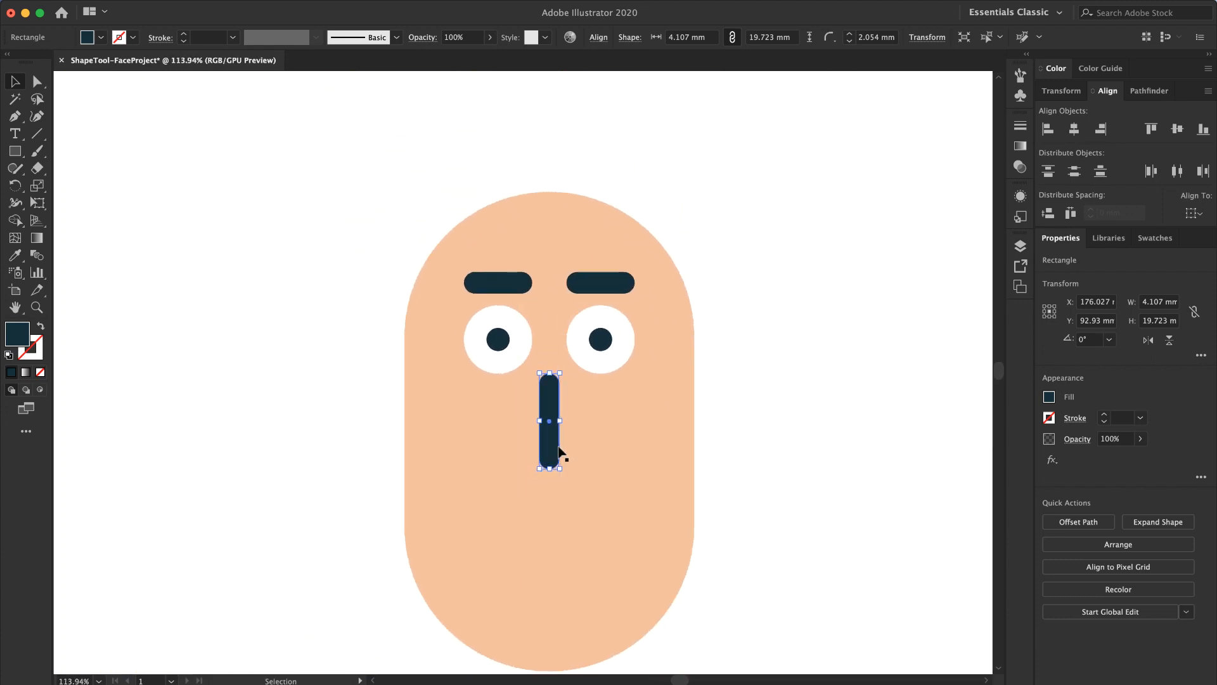
click(257, 527)
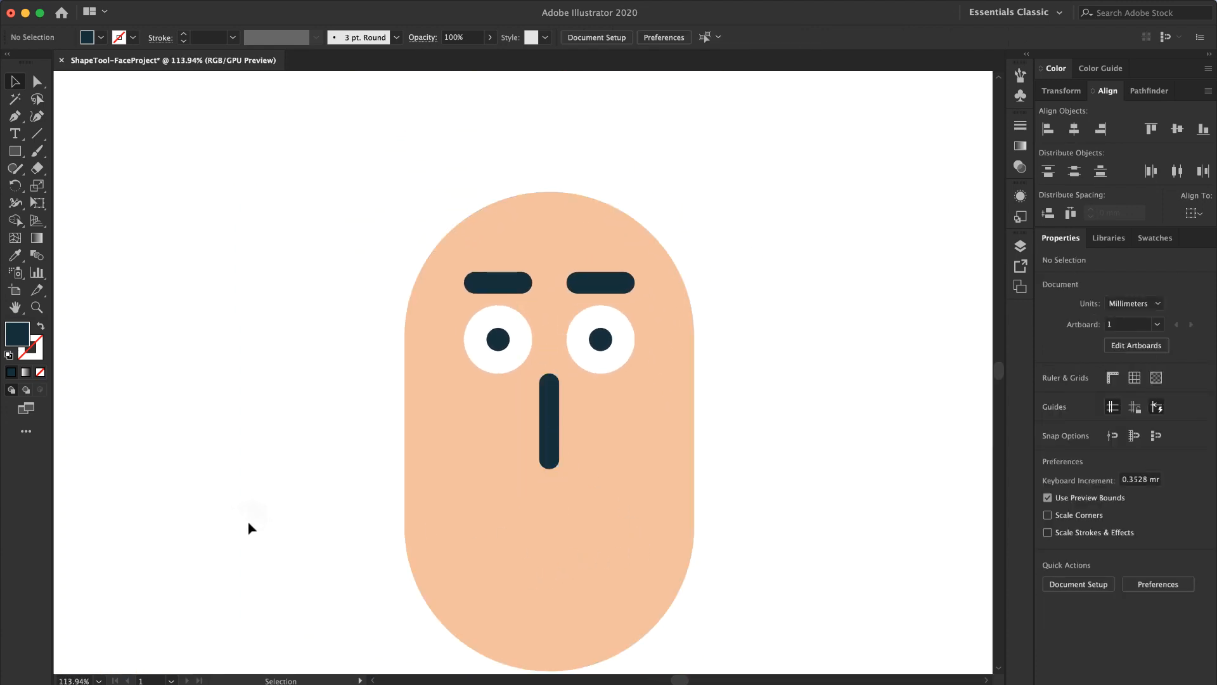
Step: Draw a dark rectangle about 37.4 by 89.6 mm centred over the face, with fully rounded corners of about 18.7 mm
click(16, 151)
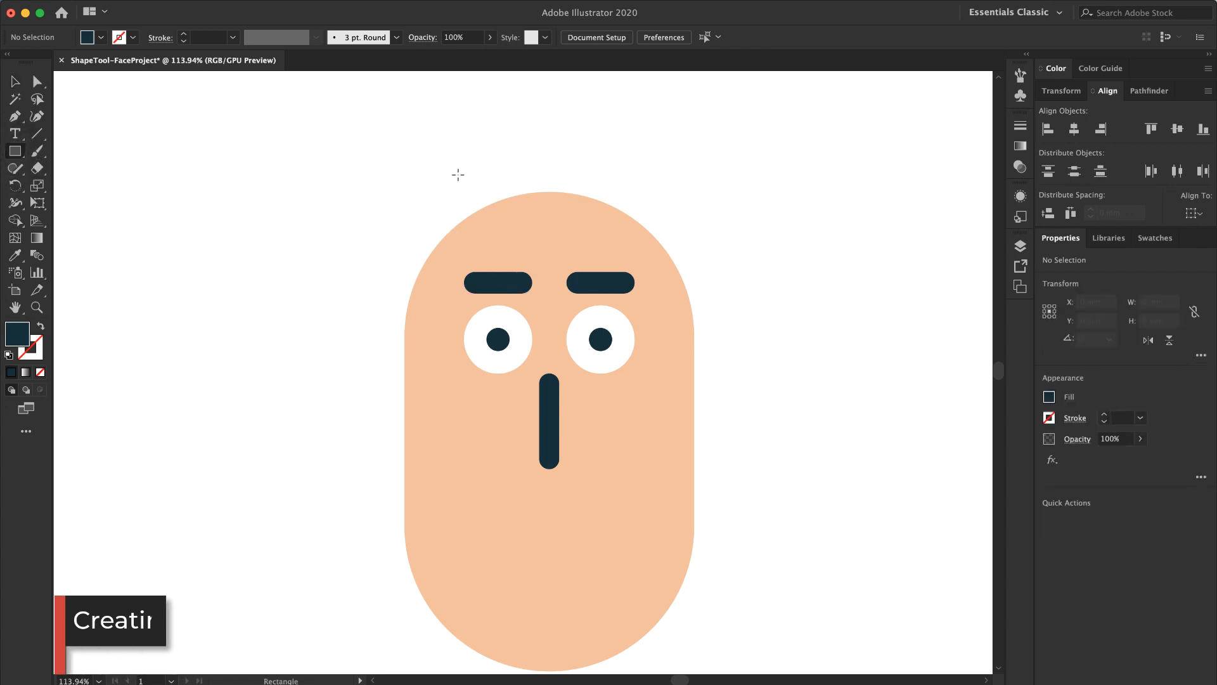
drag(457, 179, 532, 459)
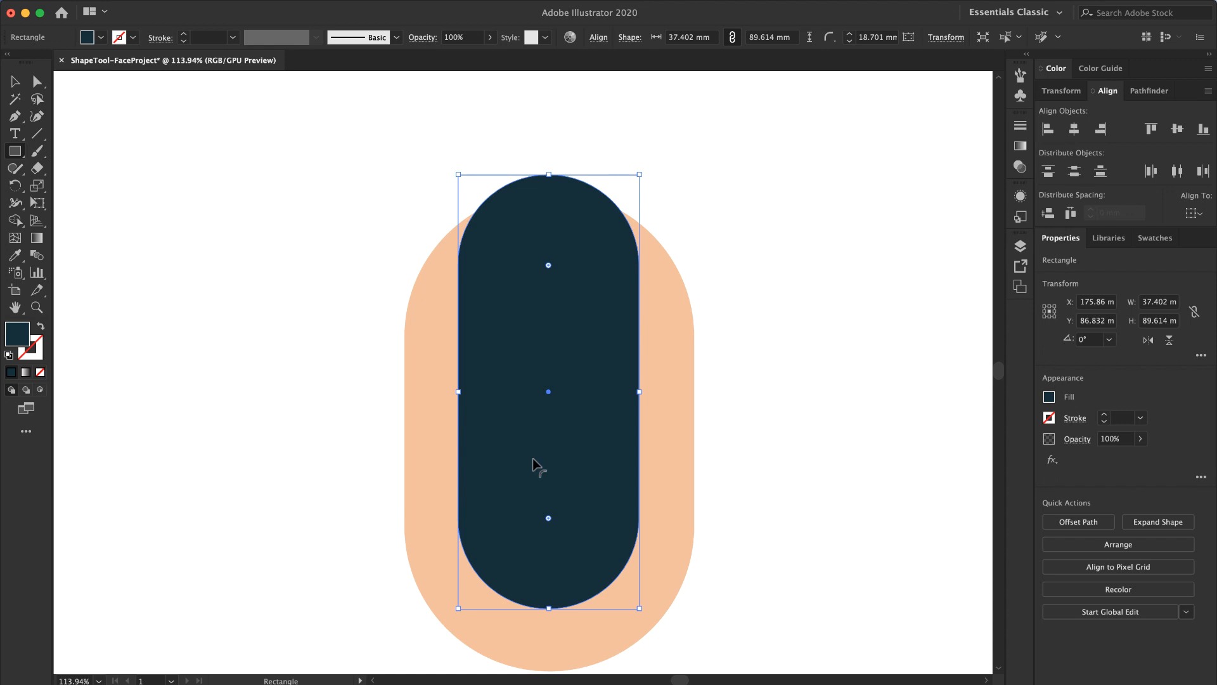
key(v)
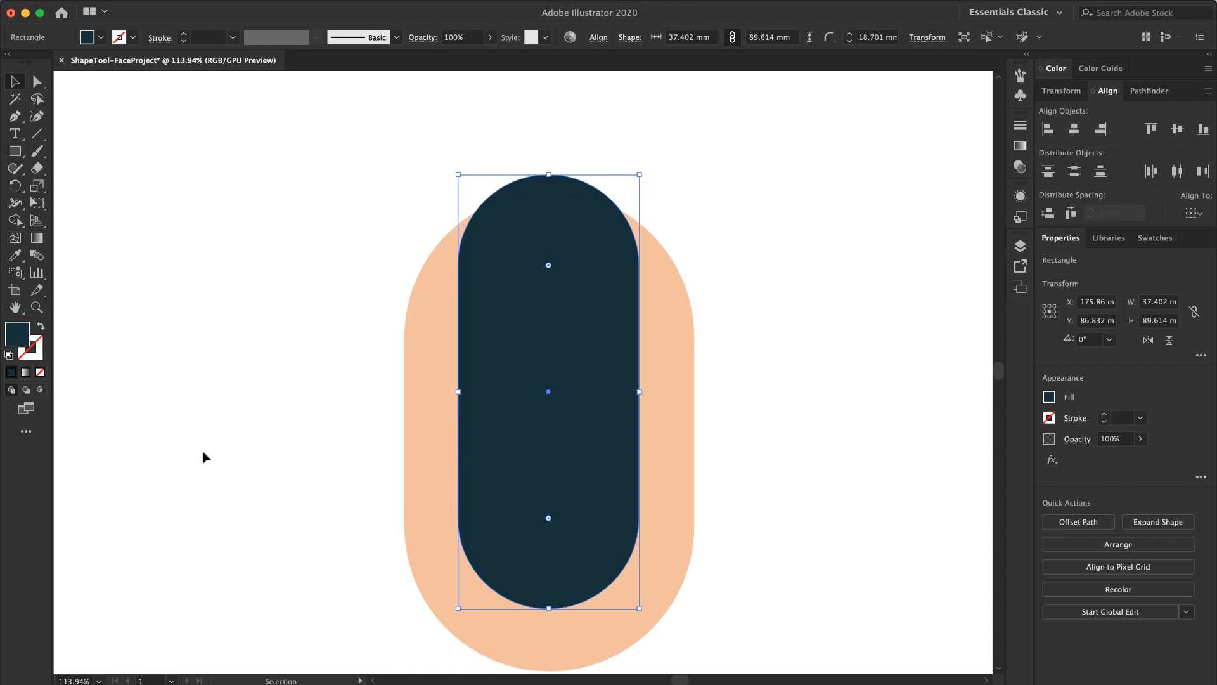
click(178, 450)
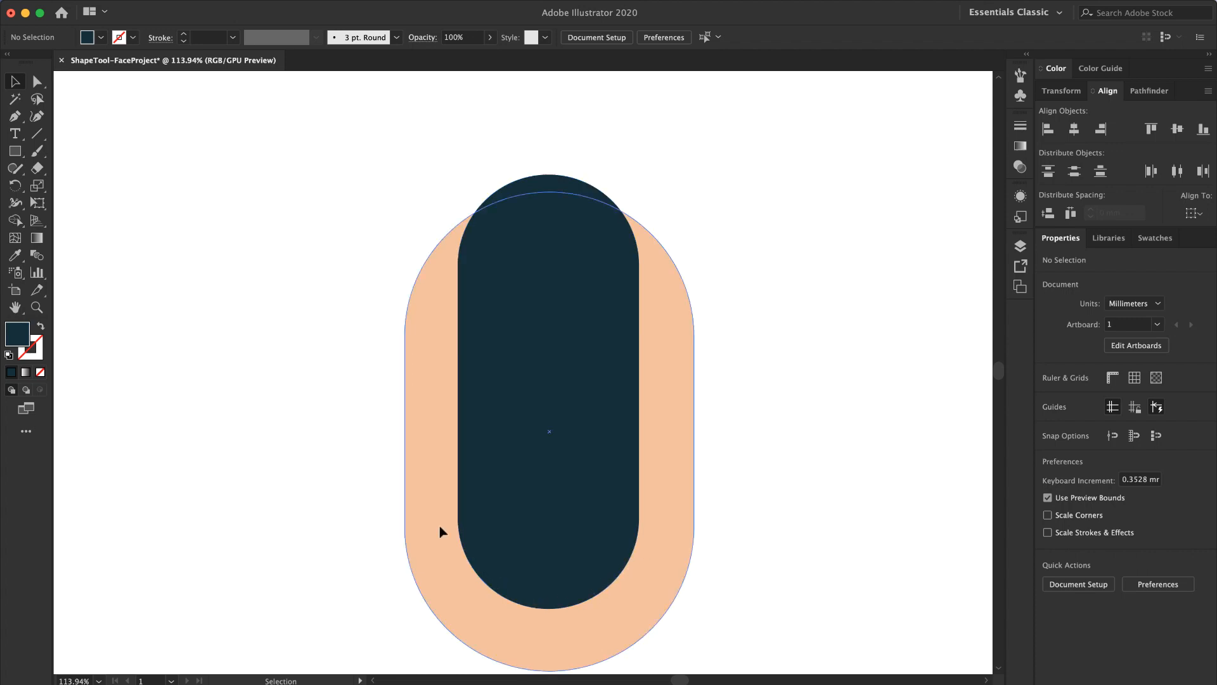
Step: Draw a rectangle about 50.4 by 83.3 mm over the dark rounded shape, leaving only its curved lower end uncovered
click(14, 152)
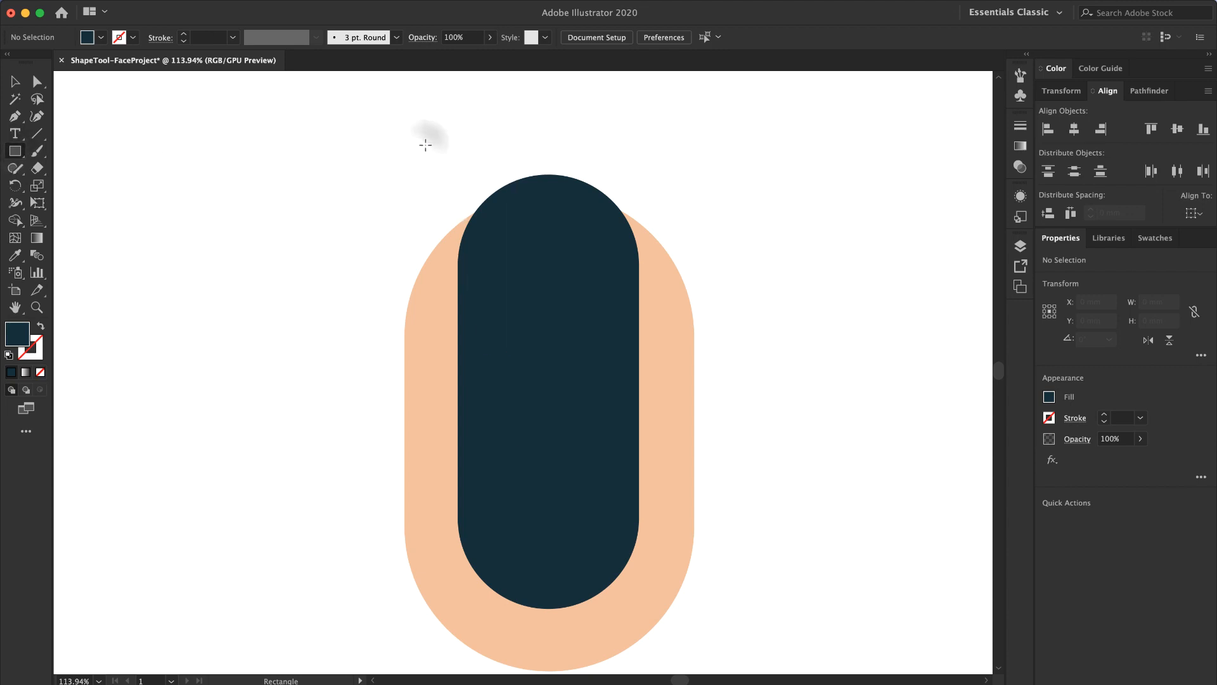
drag(425, 145, 670, 548)
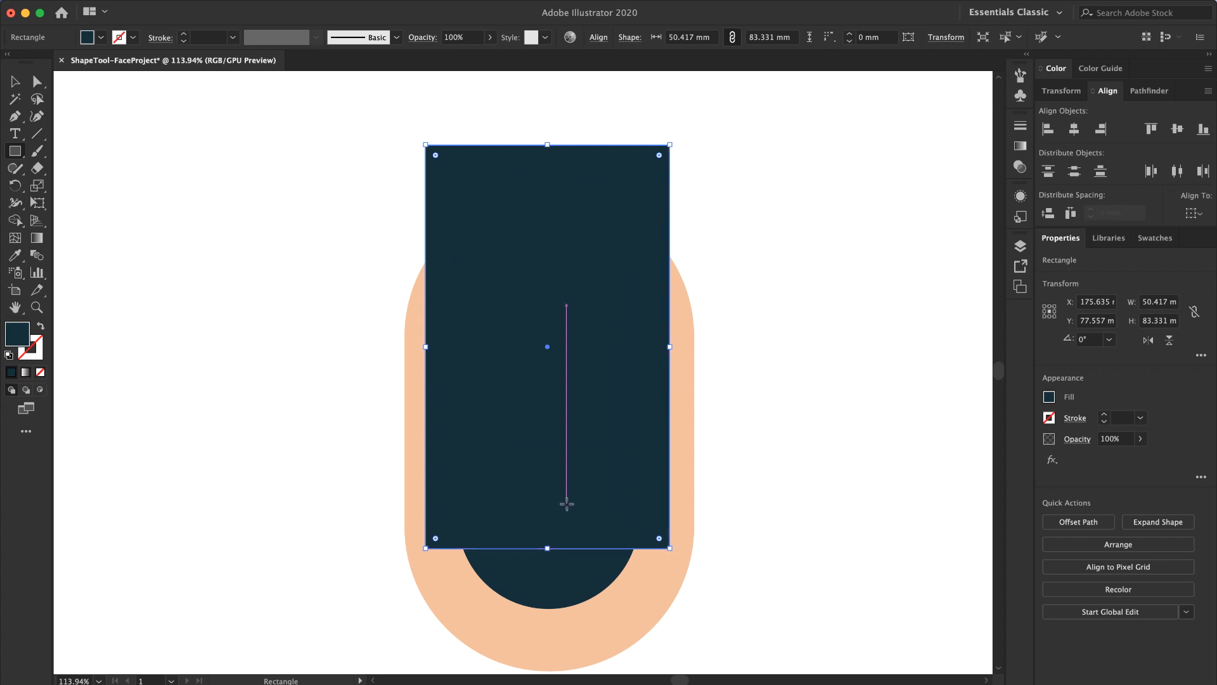
Step: Subtract the large covering rectangle from the dark rounded shape with Minus Front, leaving only its curved lower end
key(v)
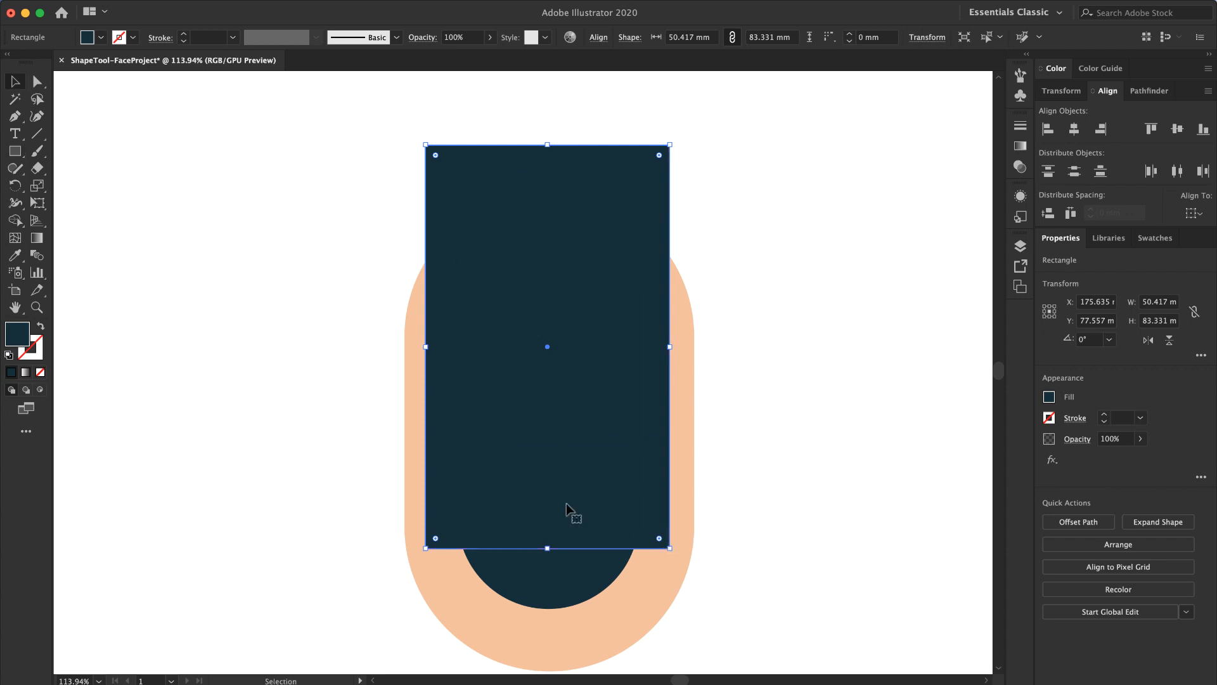
click(341, 507)
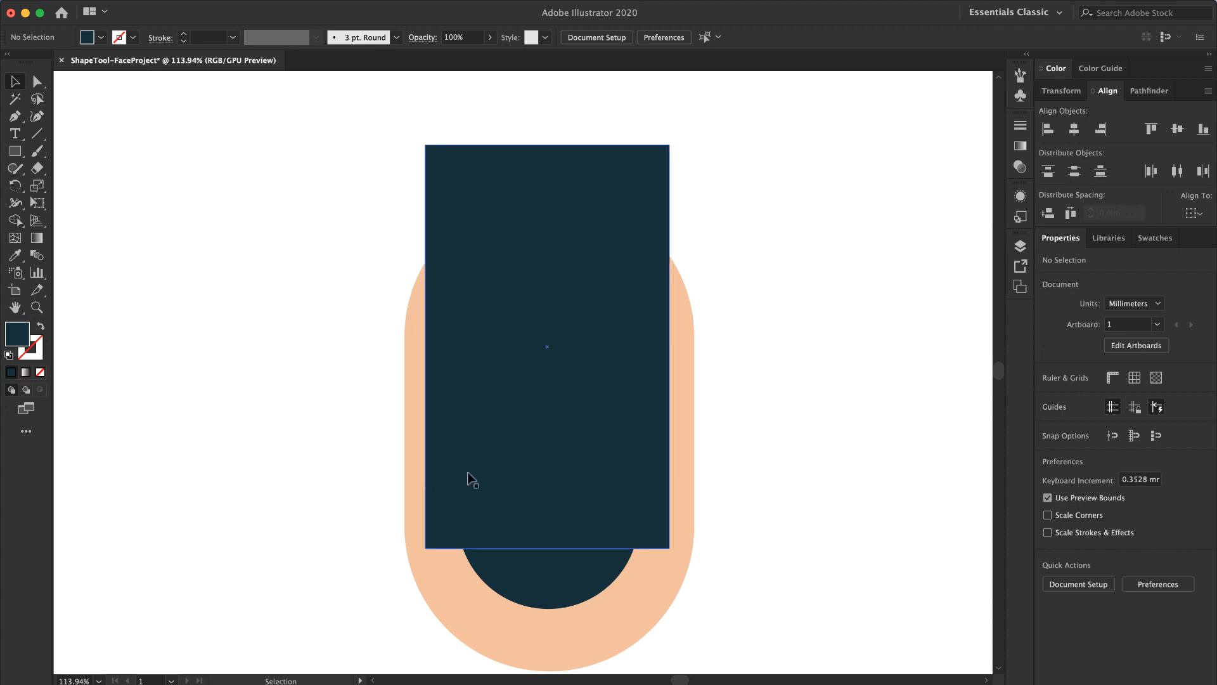
click(535, 445)
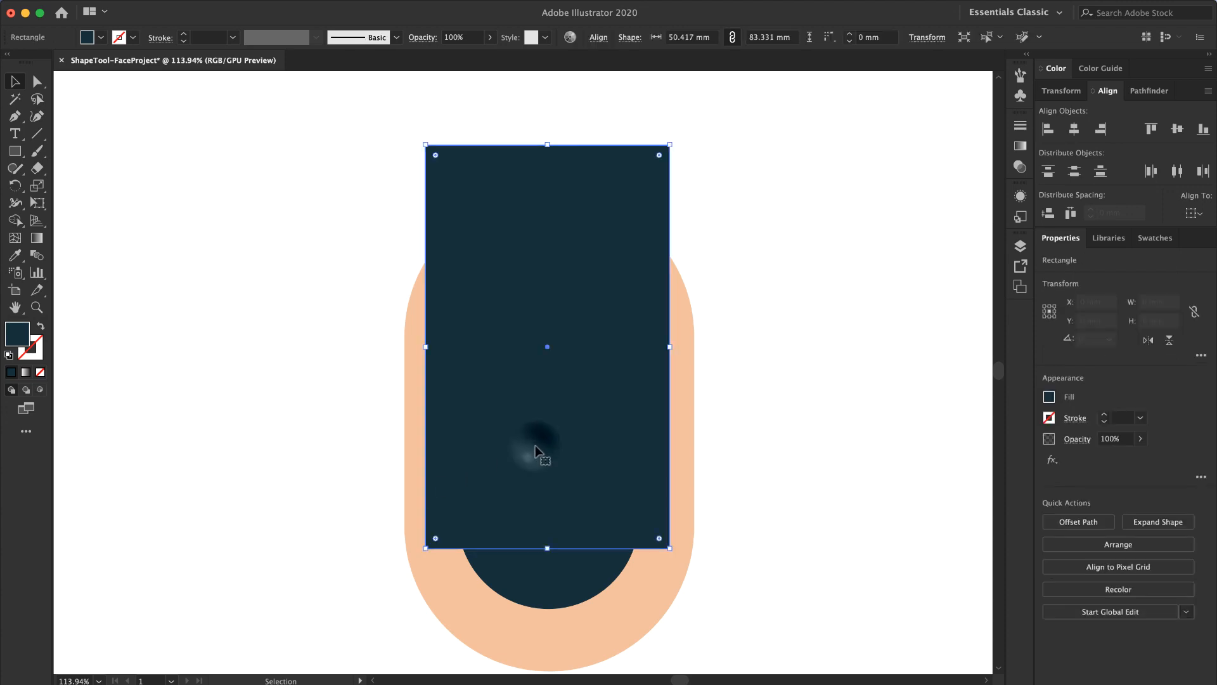
shift+click(535, 579)
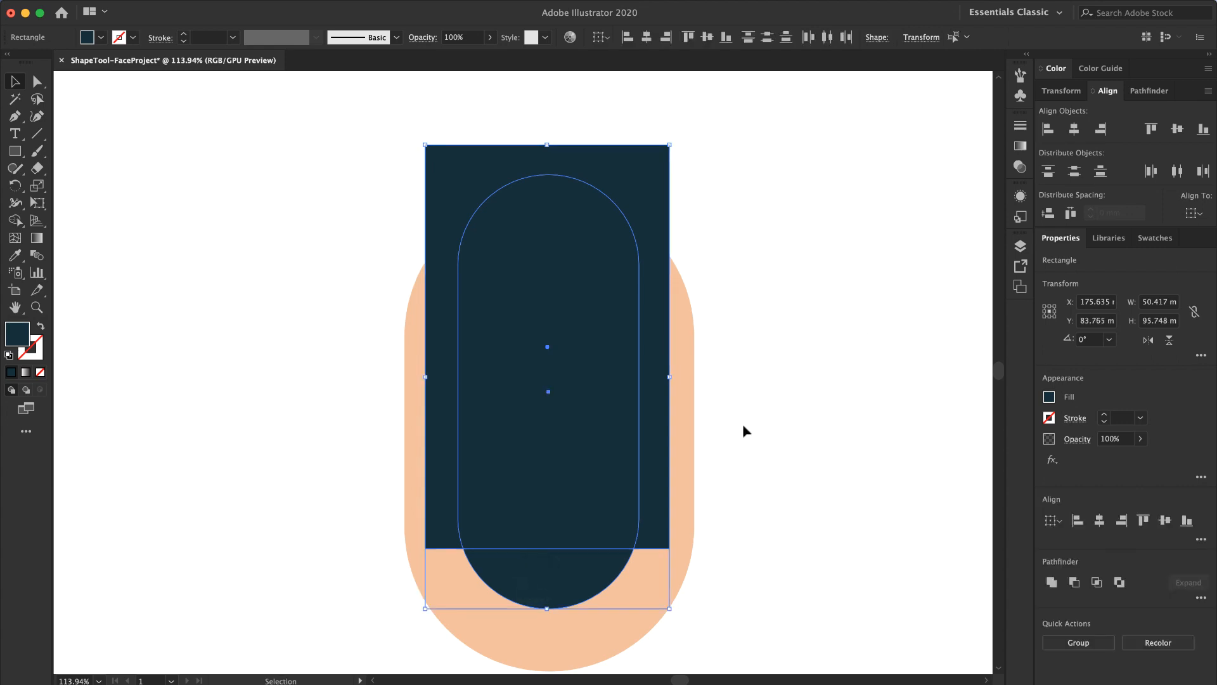
click(1145, 92)
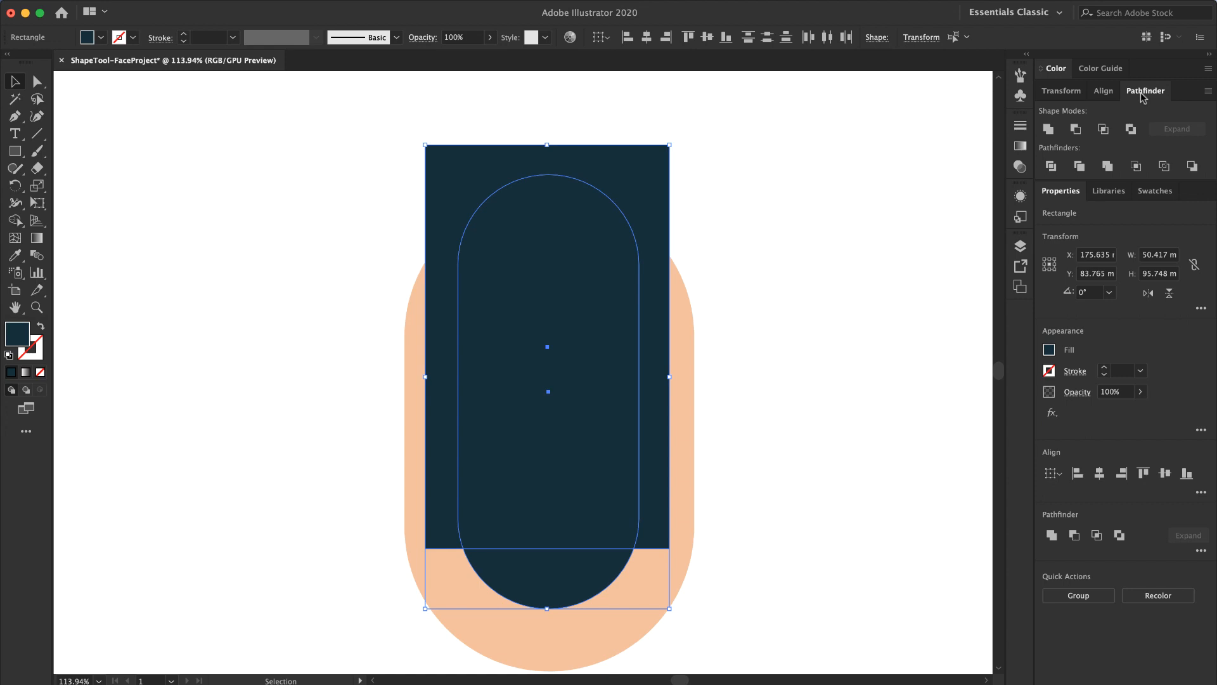
click(1076, 128)
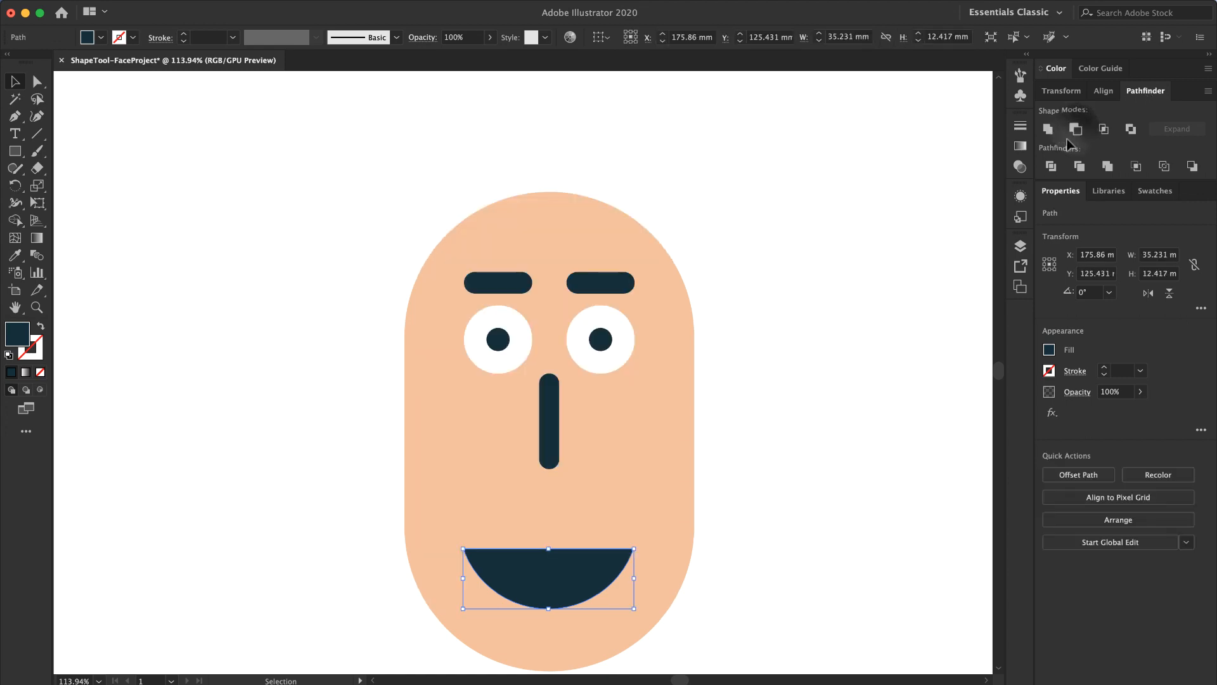
click(771, 440)
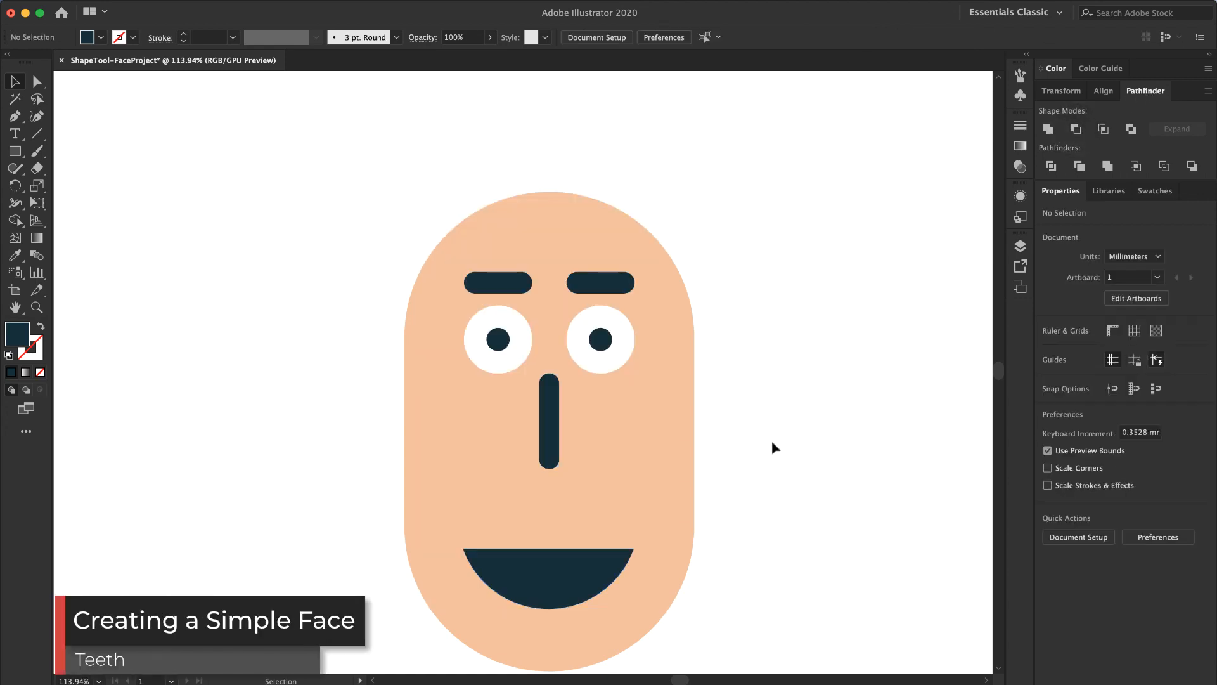
Step: Undo the subtraction and move the covering rectangle up about 3.5 mm
key(super+z)
key(super+z)
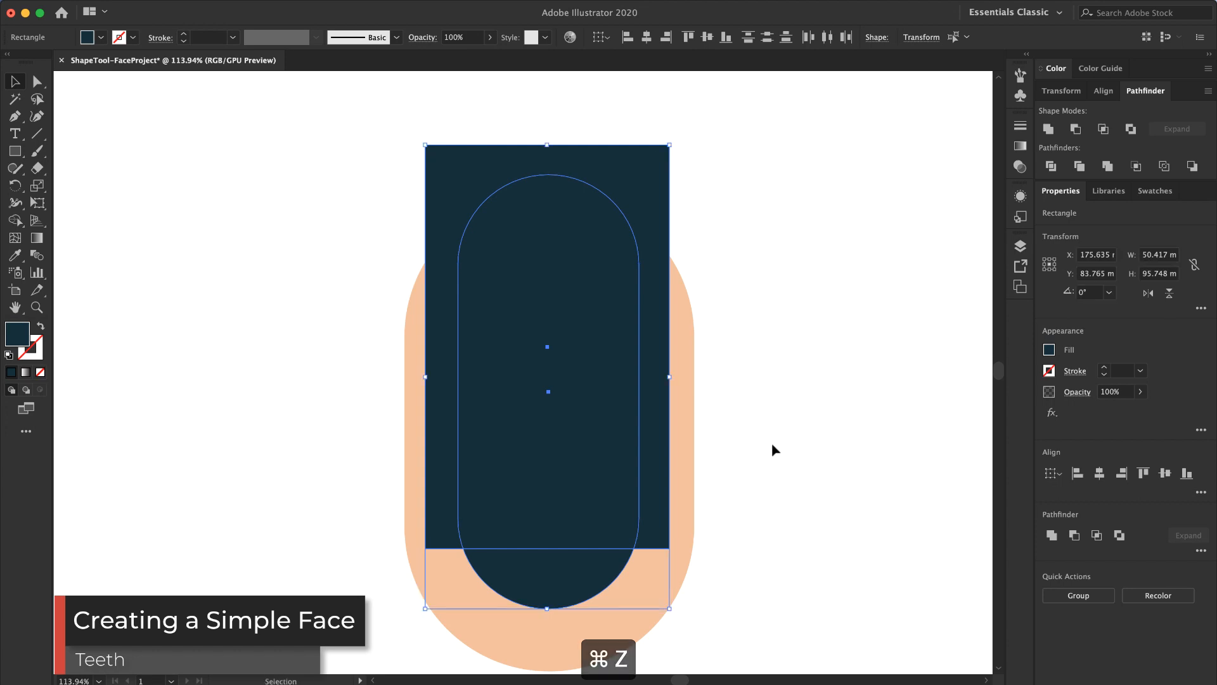
click(786, 534)
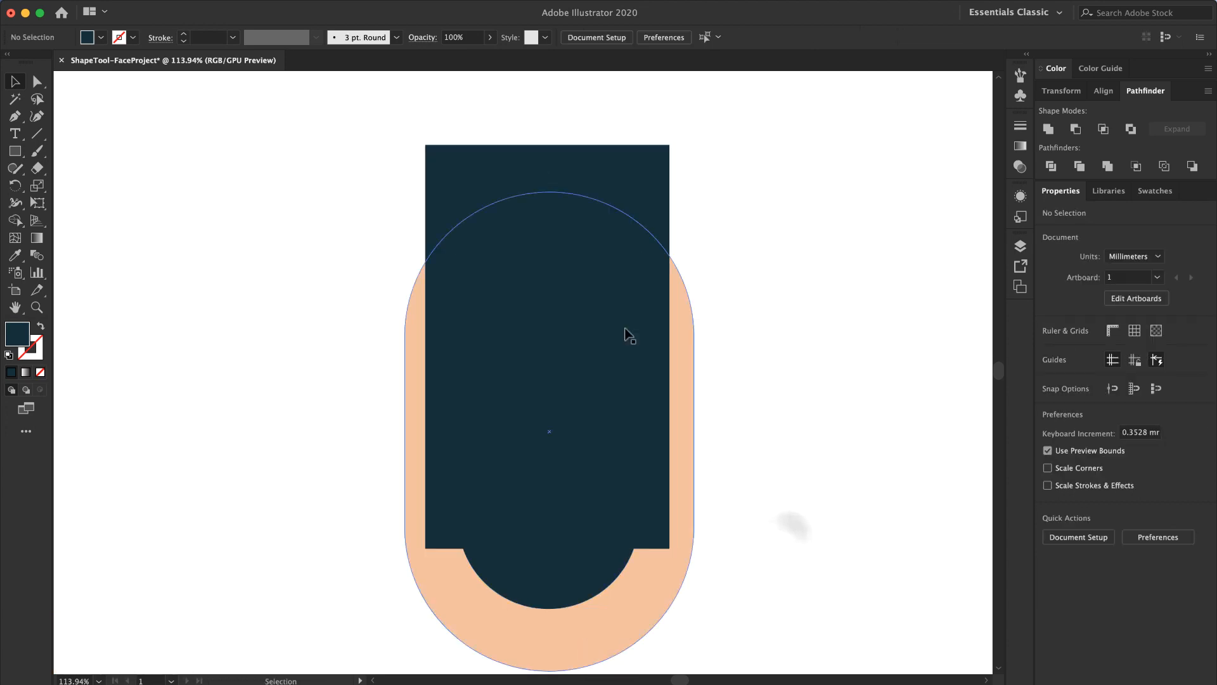
click(625, 166)
key(shift+Up)
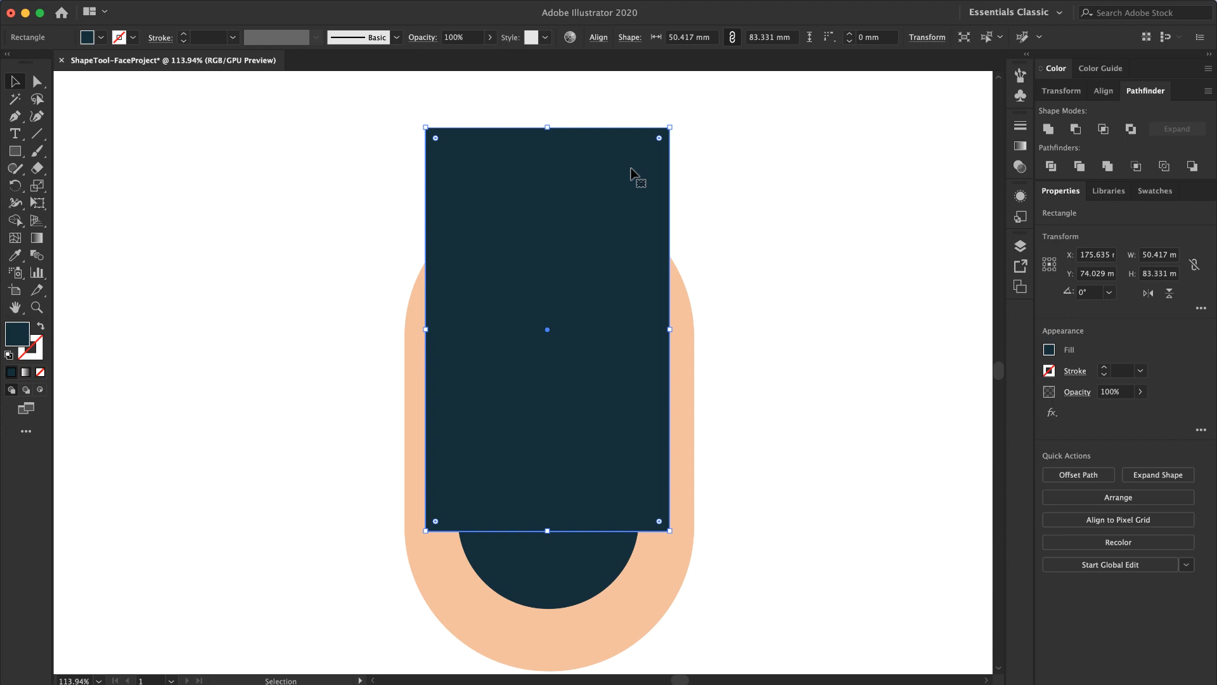
Step: Try subtracting the raised rectangle from the dark rounded shape, and undo the subtraction
shift+click(561, 583)
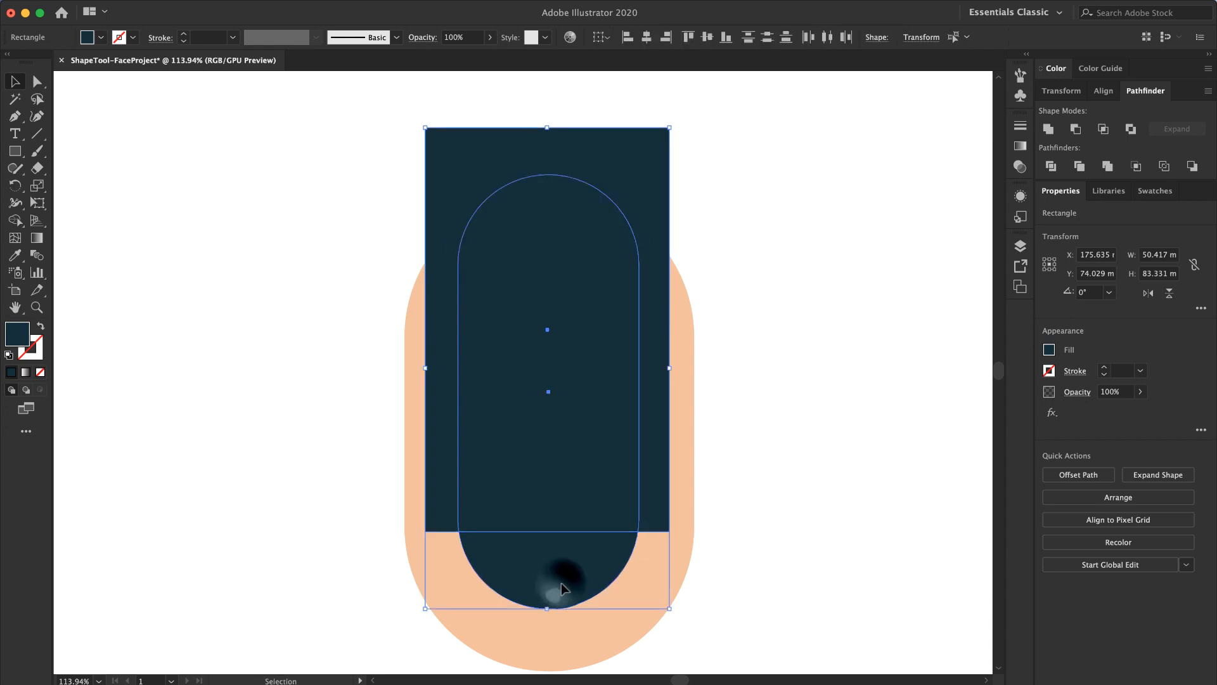
click(1075, 129)
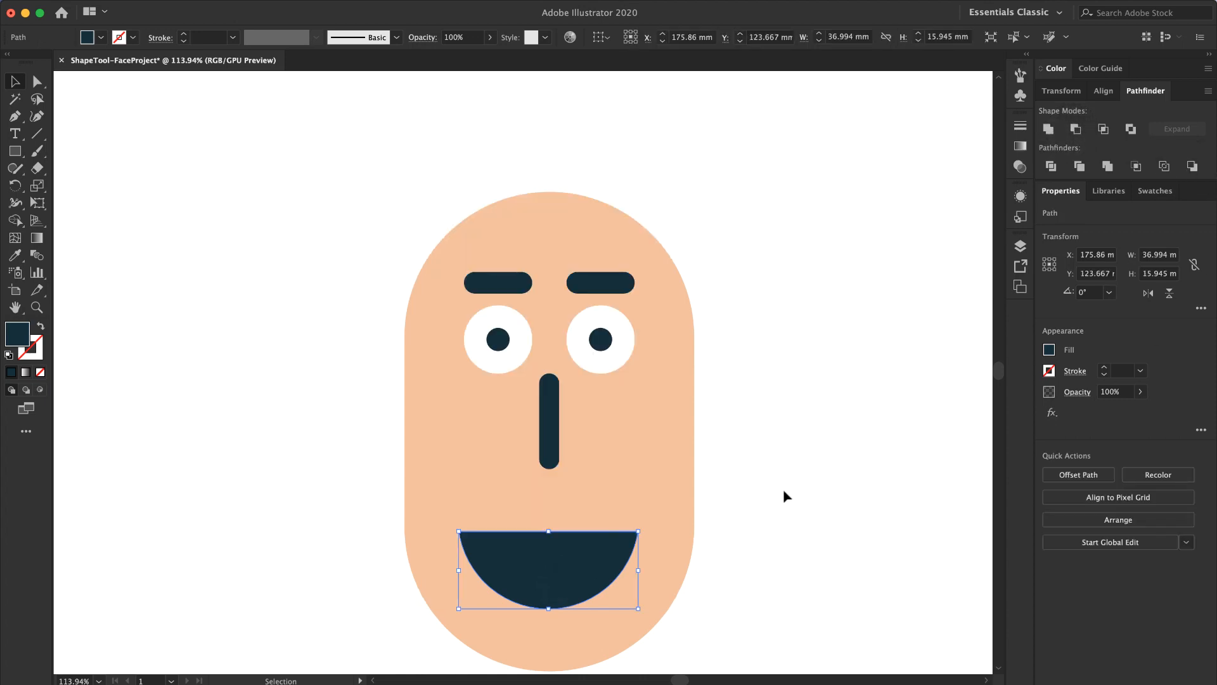
key(super+z)
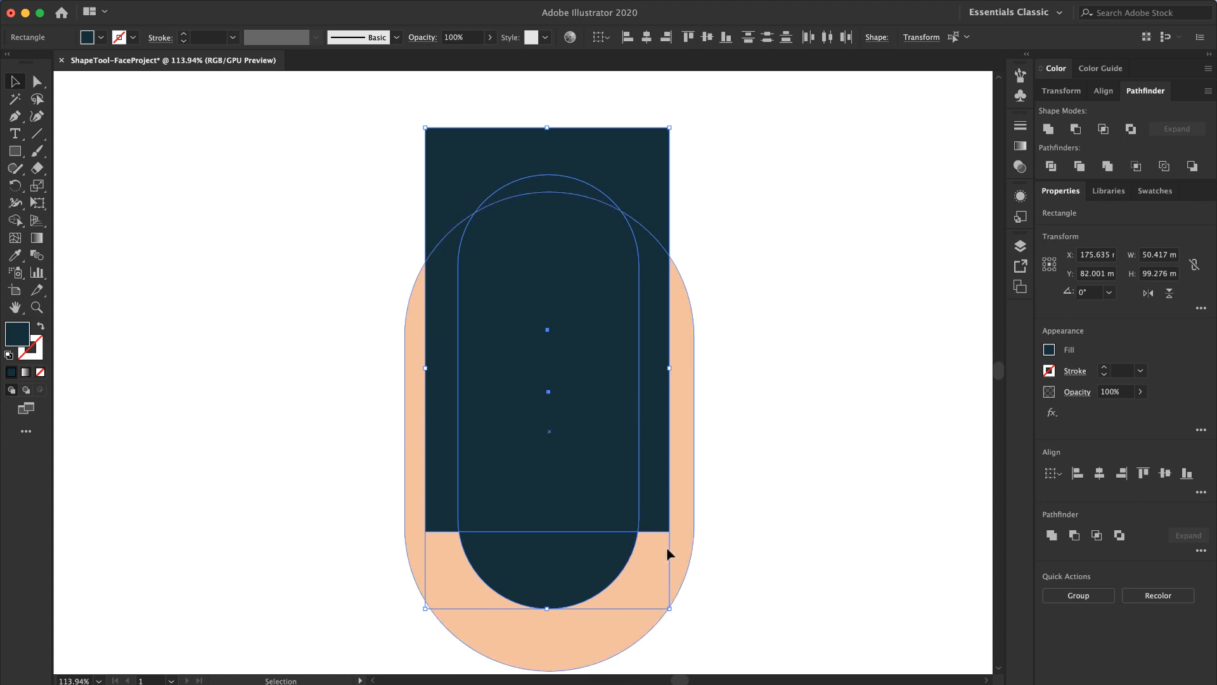
click(721, 555)
Step: Copy the dark rounded shape and place the duplicate on the empty canvas beside the face, left of the head
click(576, 557)
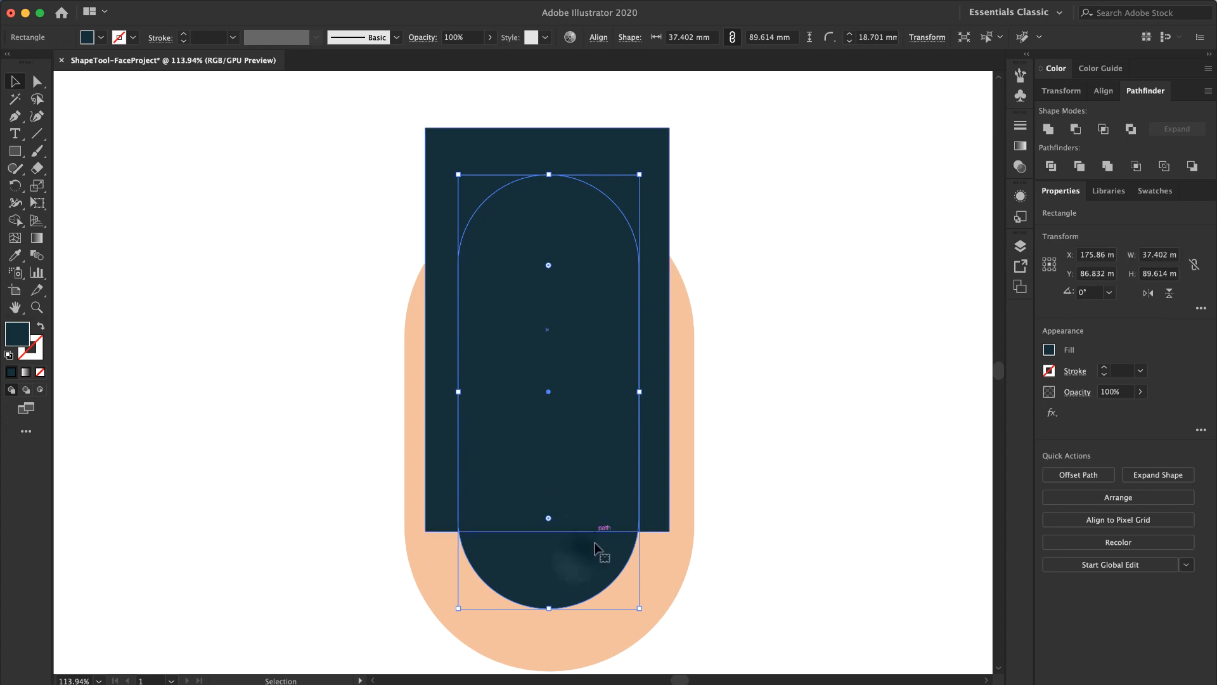
key(super+c)
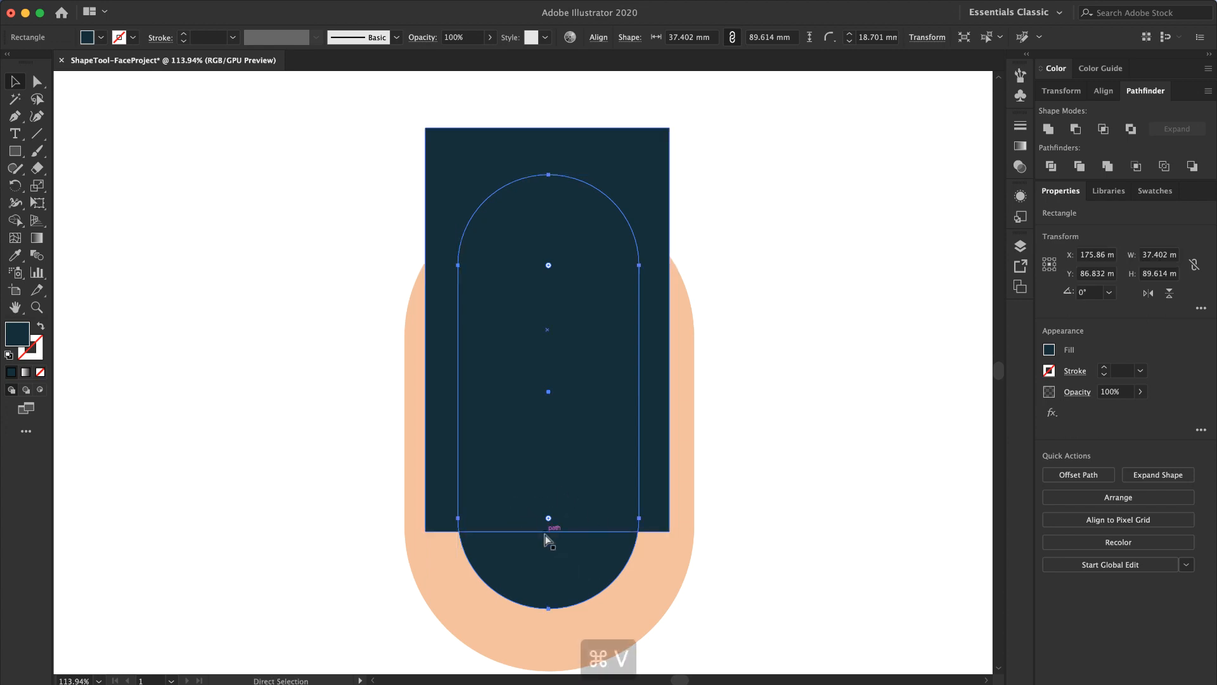
key(super+v)
drag(470, 542, 246, 544)
Step: Subtract the covering rectangle from the original rounded shape with Minus Front to form the mouth
click(659, 521)
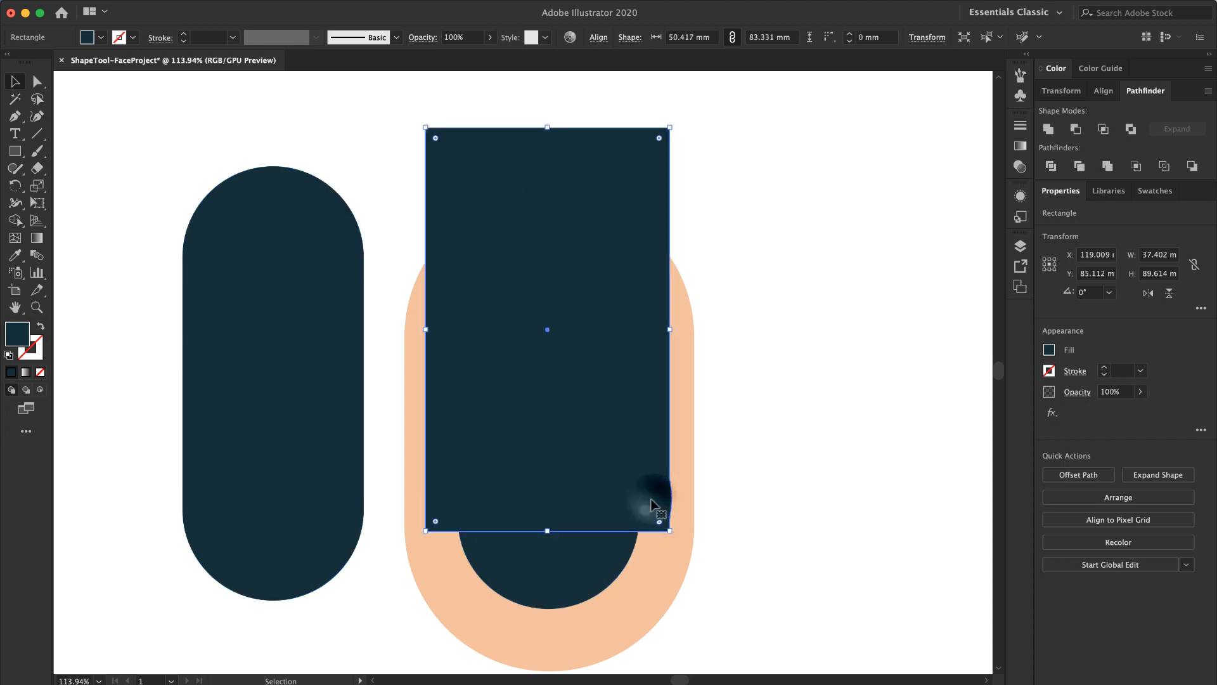
shift+click(561, 565)
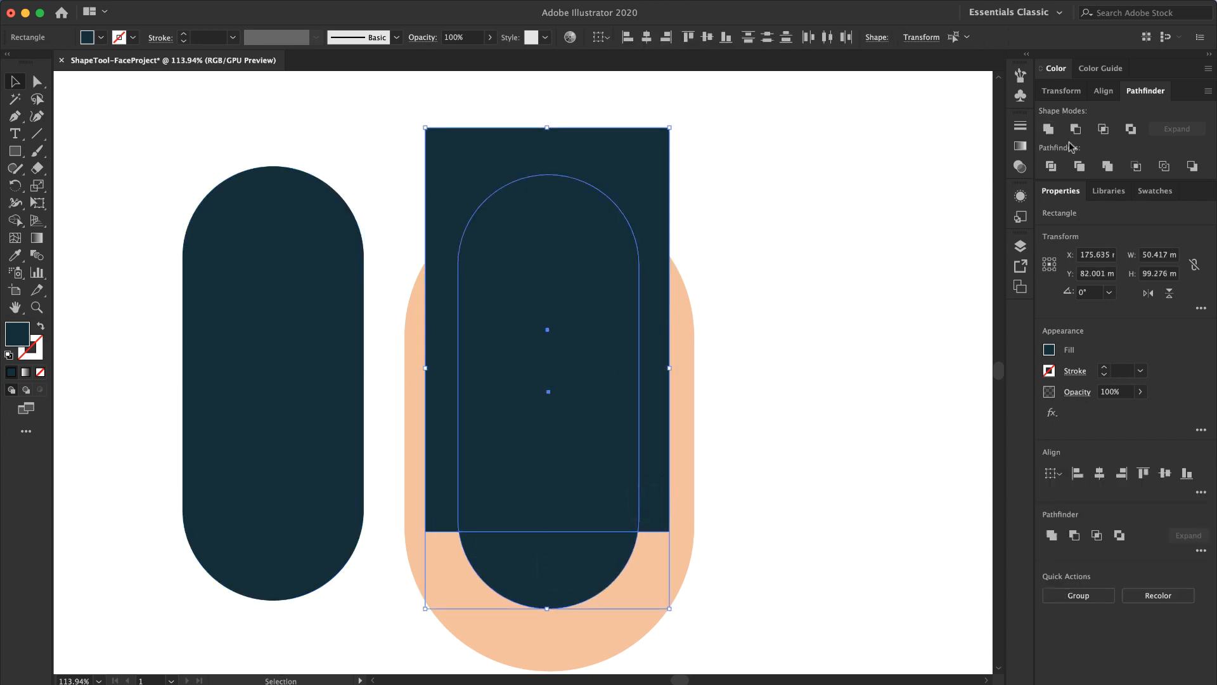
click(1050, 166)
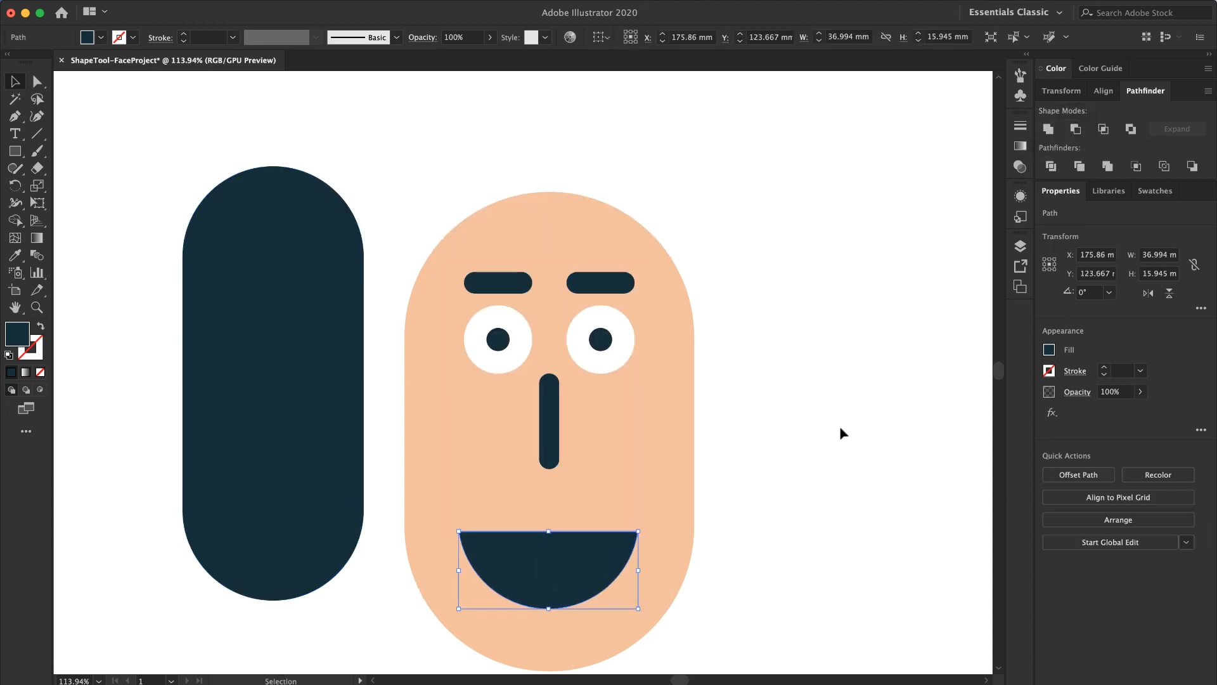
click(839, 429)
Step: Move the duplicate rounded shape back over the face so its curved lower end matches the mouth's lower edge
click(282, 440)
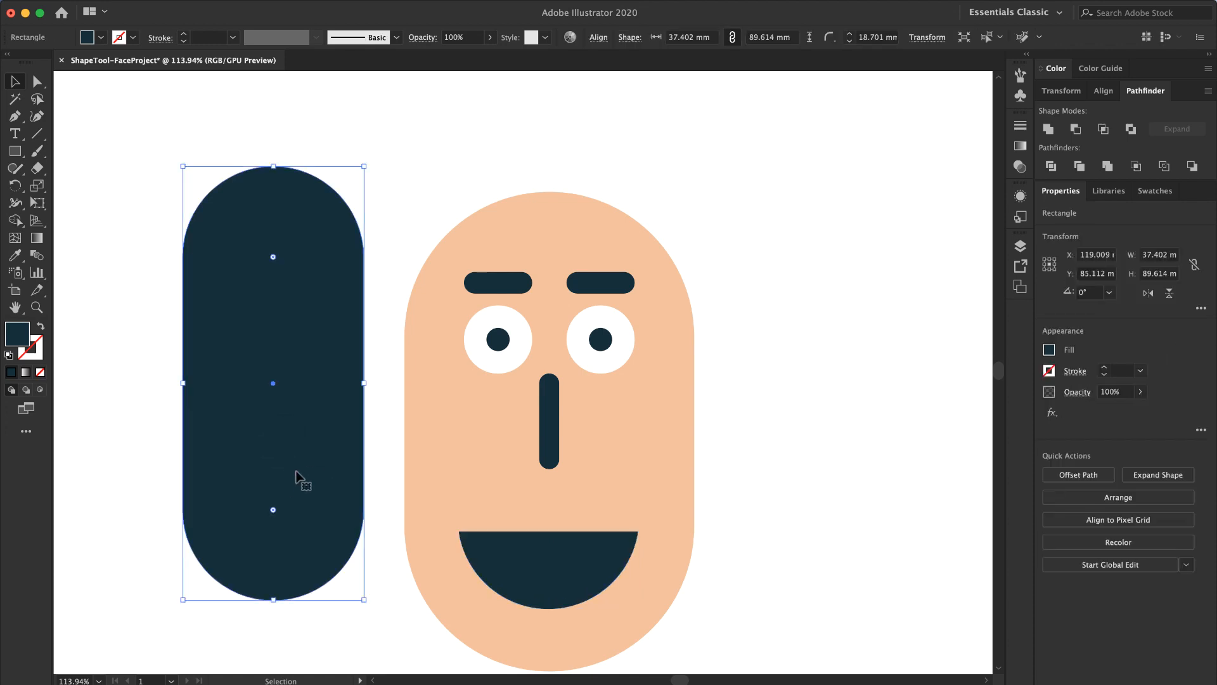
drag(296, 474, 572, 486)
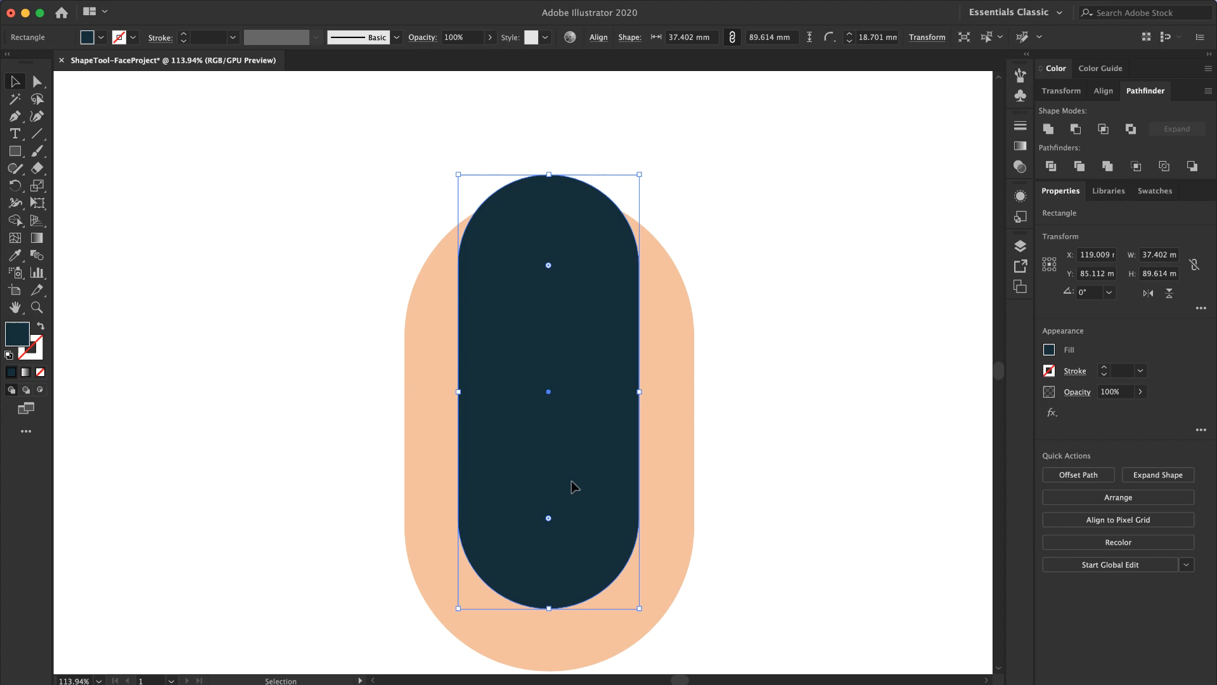
click(748, 511)
Step: Draw a rectangle about 47.7 by 85.3 mm over the duplicate, with its lower edge slightly below the mouth's straight upper edge
click(14, 150)
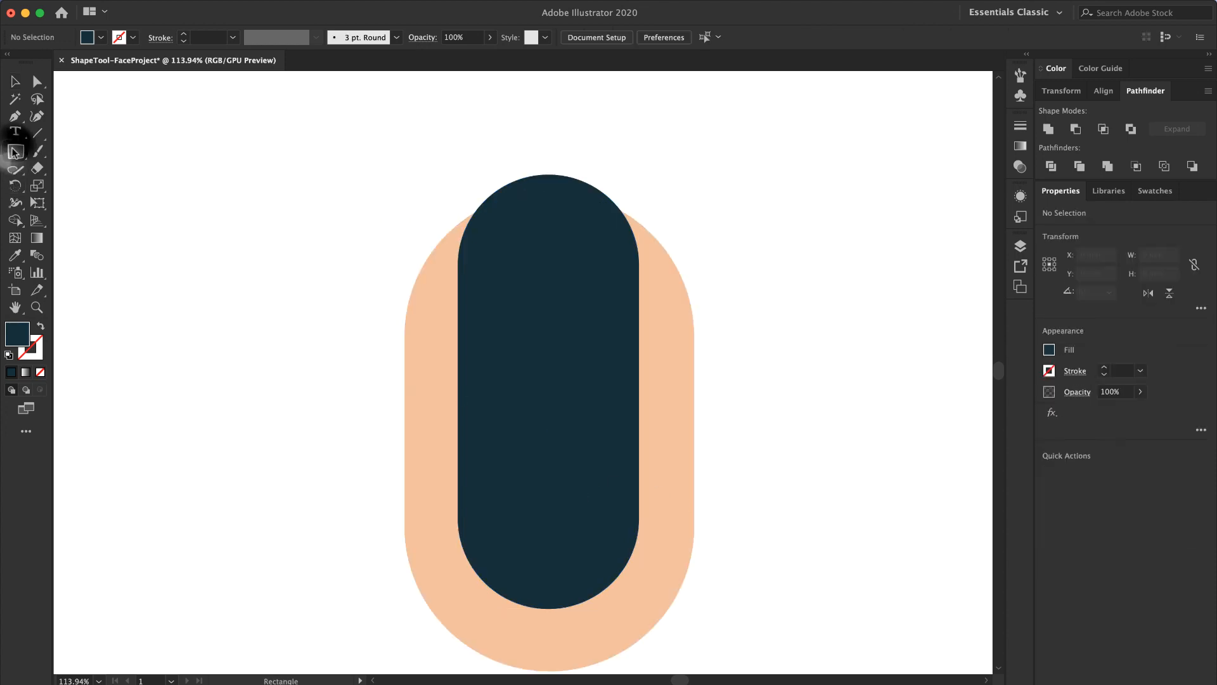
drag(434, 139, 666, 552)
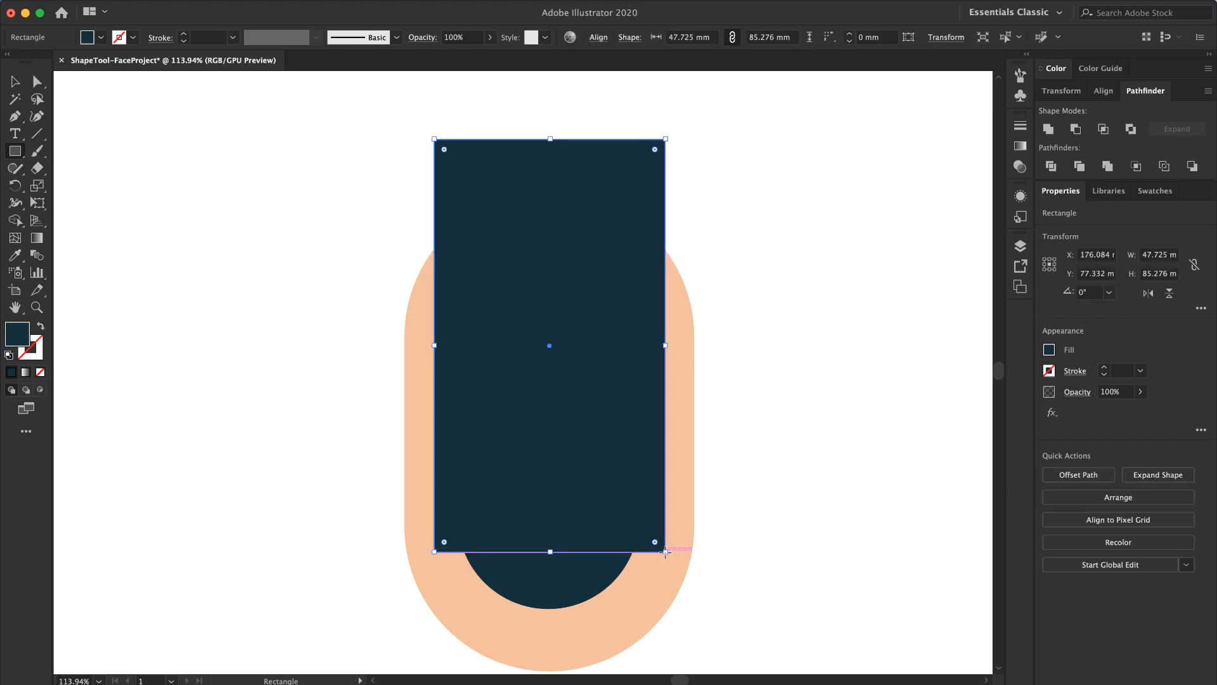
key(v)
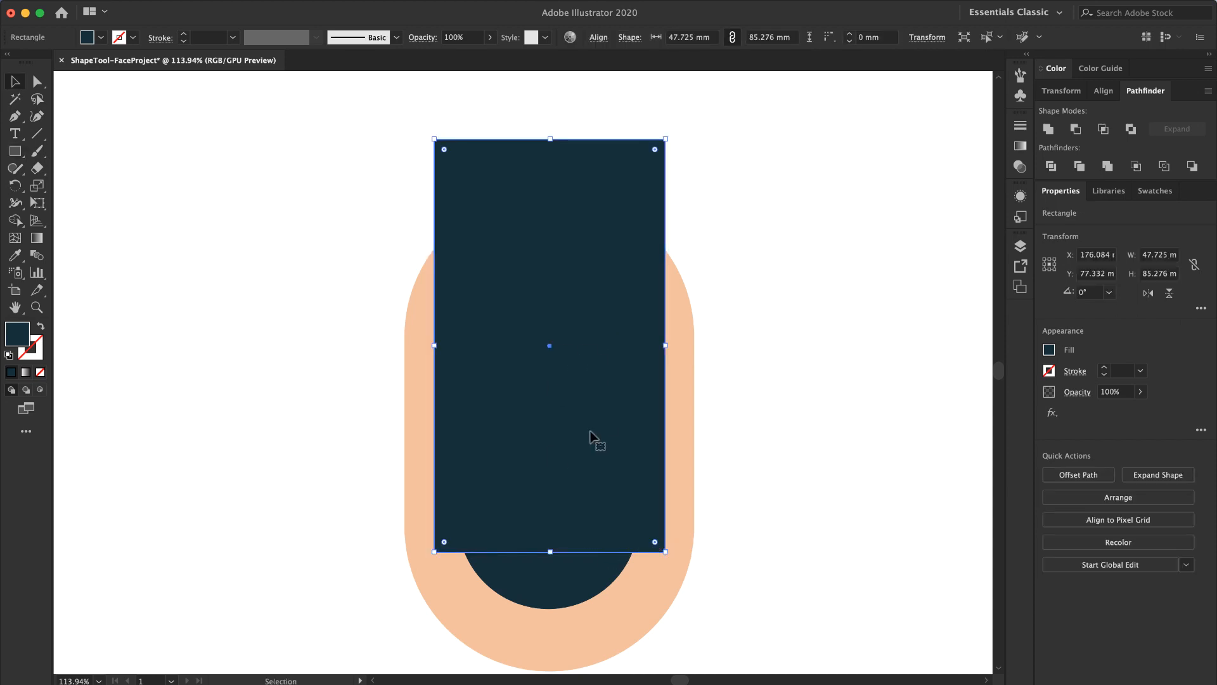
Step: Subtract the new rectangle from the duplicate rounded shape with Minus Front to form a smaller mouth piece
shift+click(546, 579)
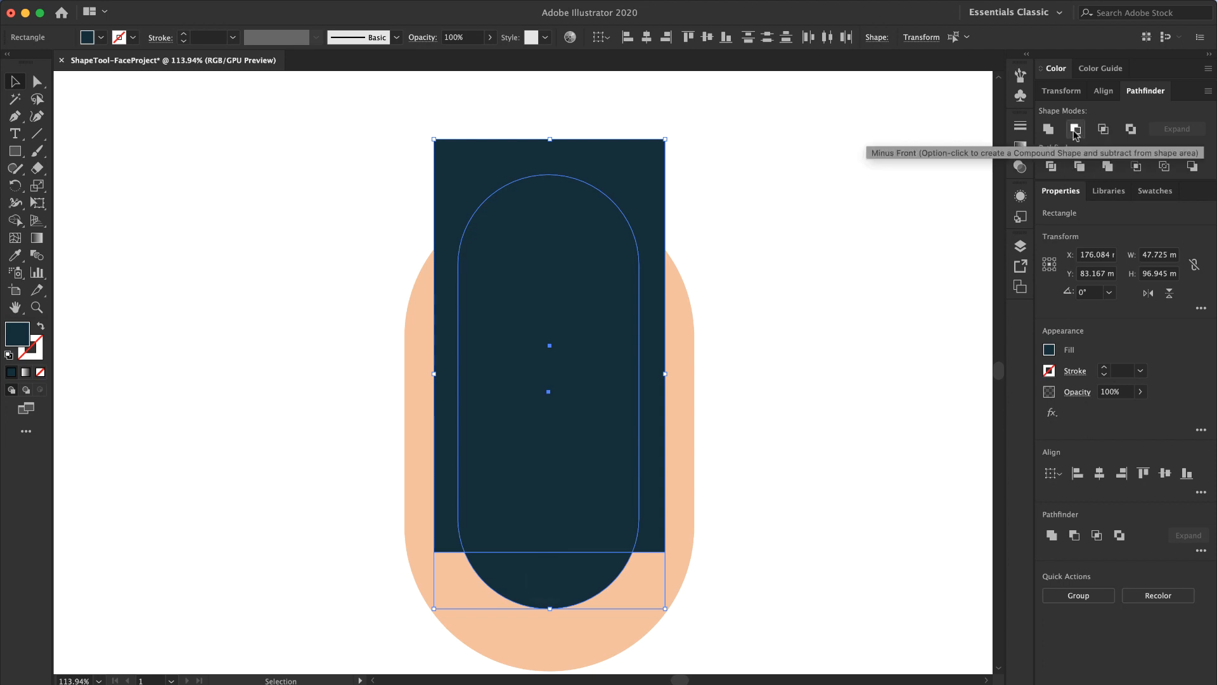
click(1073, 135)
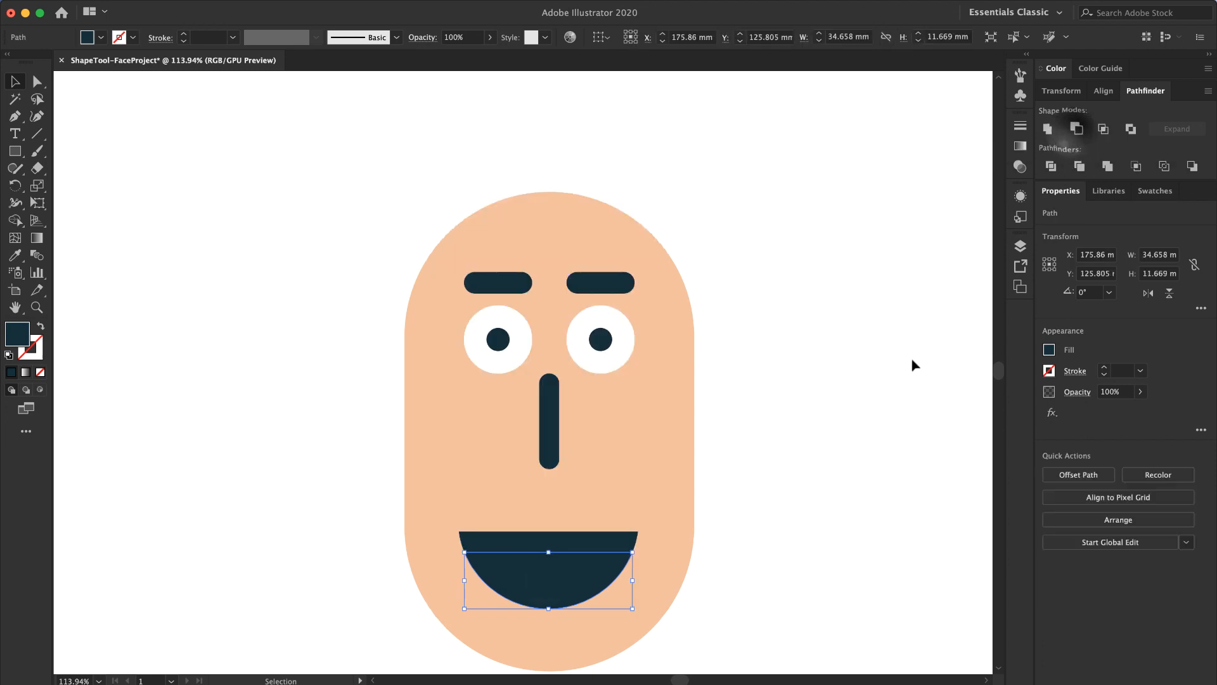
click(712, 519)
Step: Fill the larger mouth shape behind the smaller piece with white to make the teeth
click(557, 538)
click(562, 561)
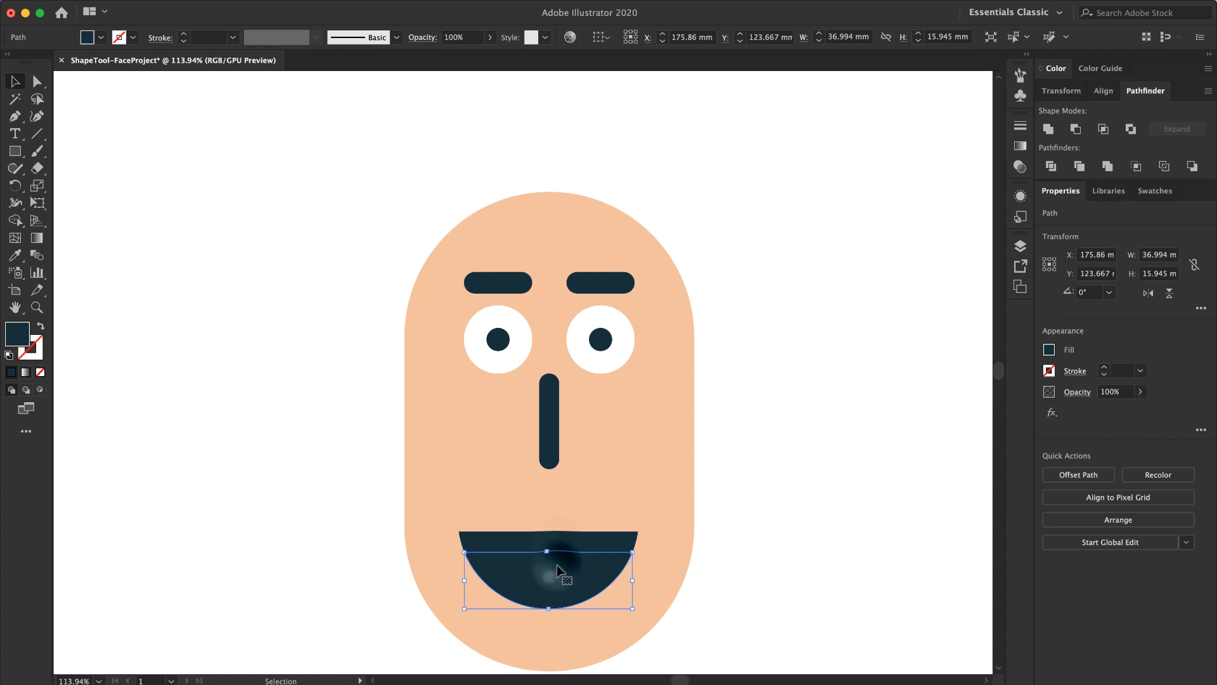
click(576, 539)
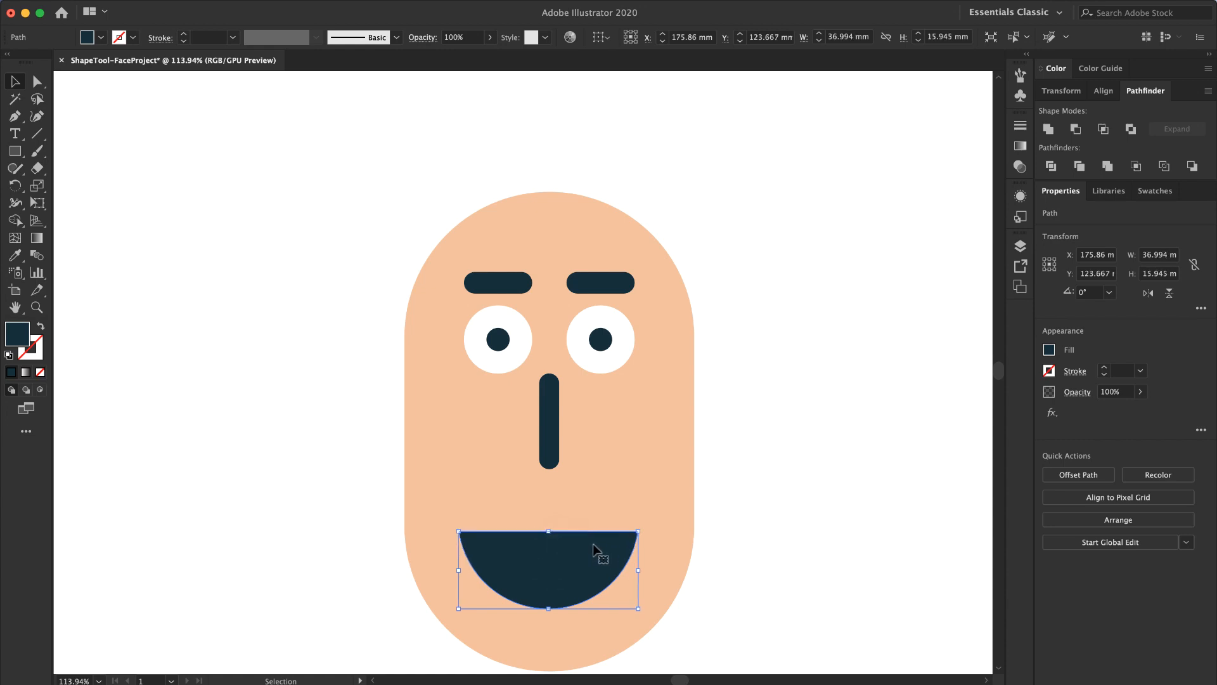
click(88, 37)
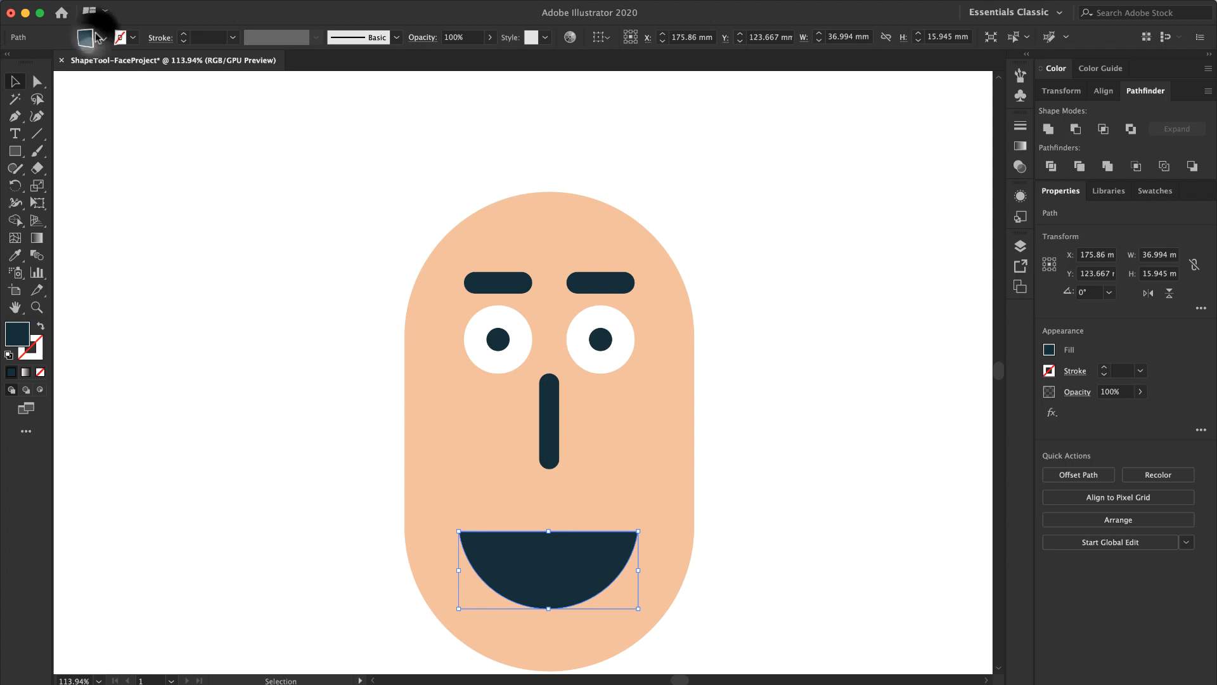
click(30, 62)
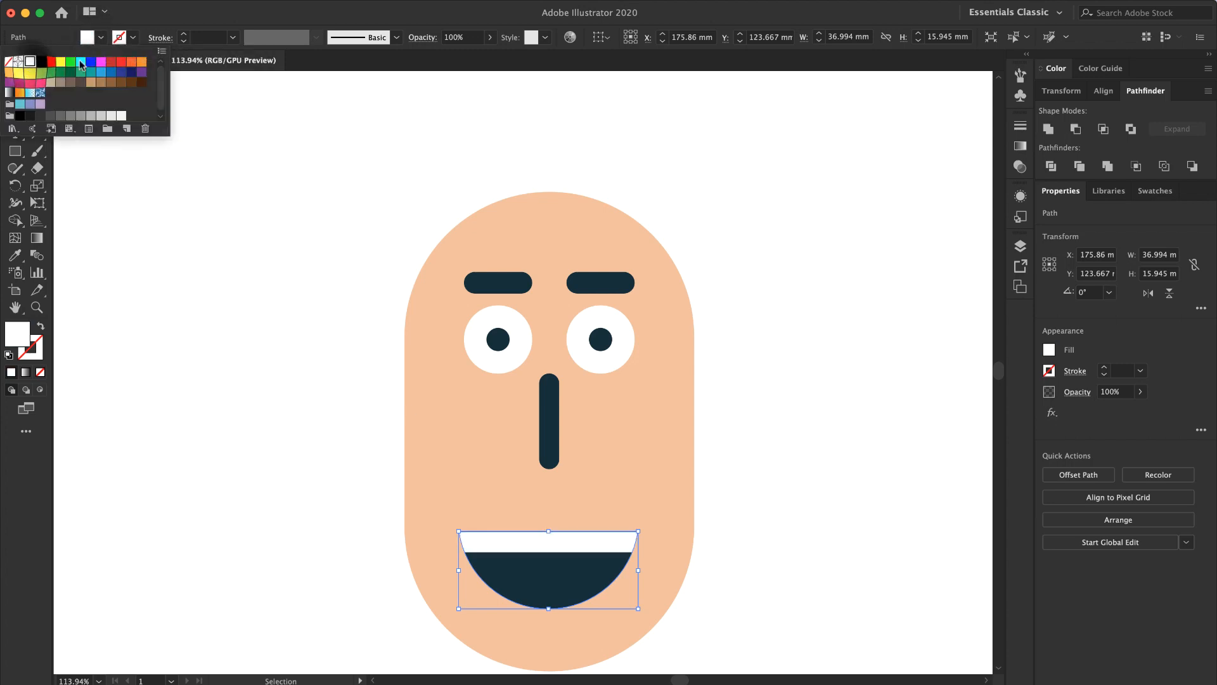
click(260, 444)
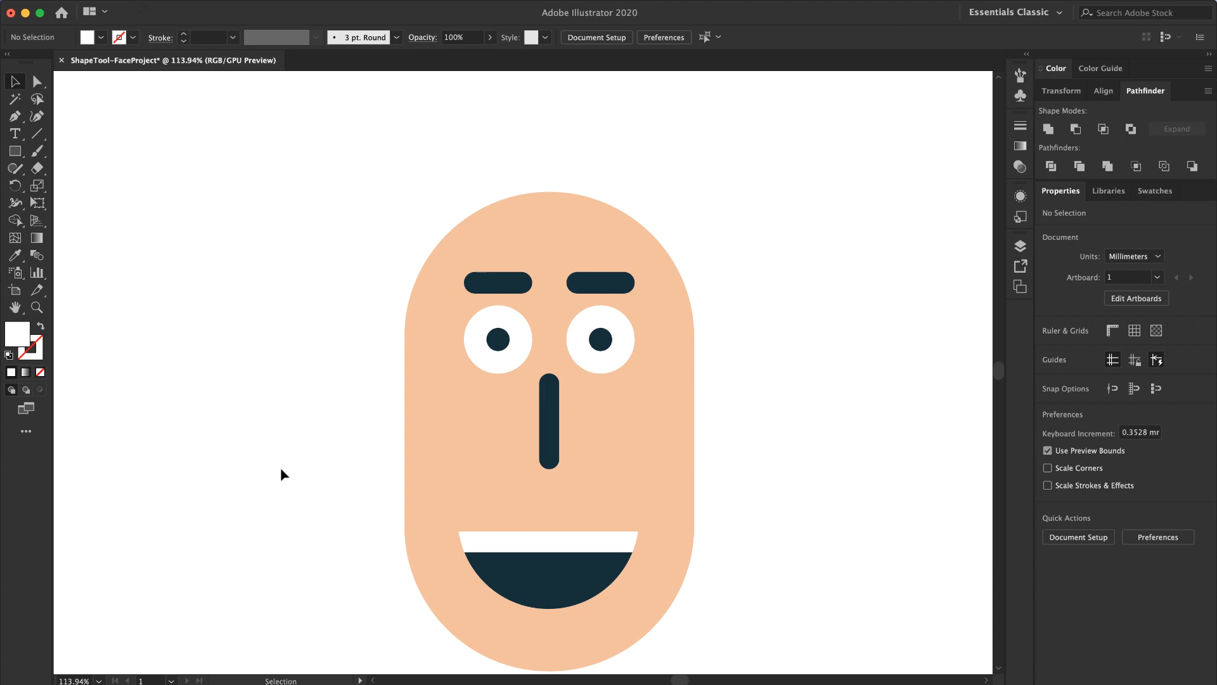
Step: Select both mouth pieces and move them up about 7 mm, closer to the nose
click(549, 550)
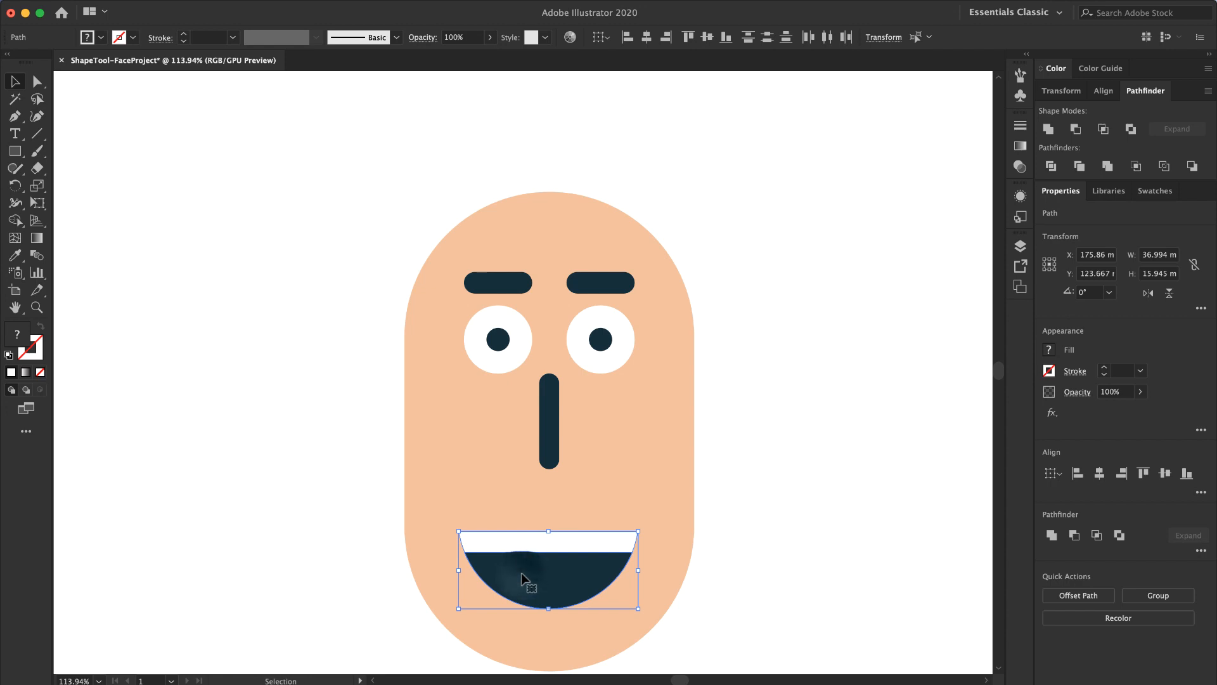
key(shift+Up)
key(shift+Up)
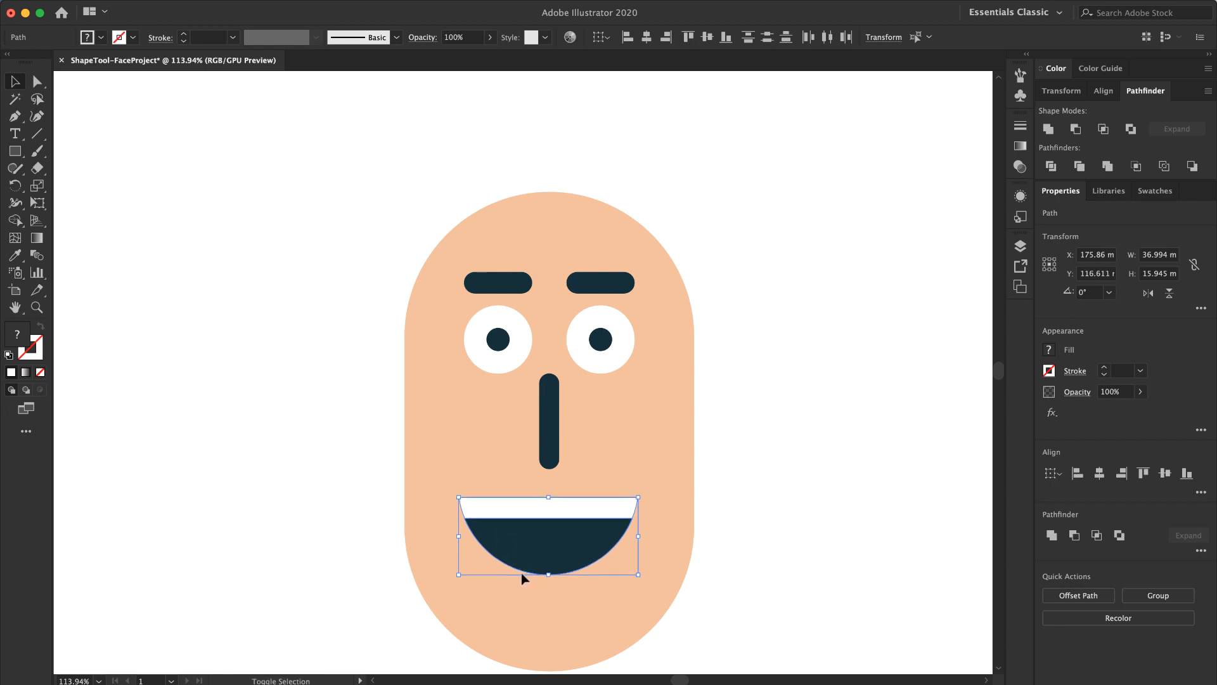
click(330, 516)
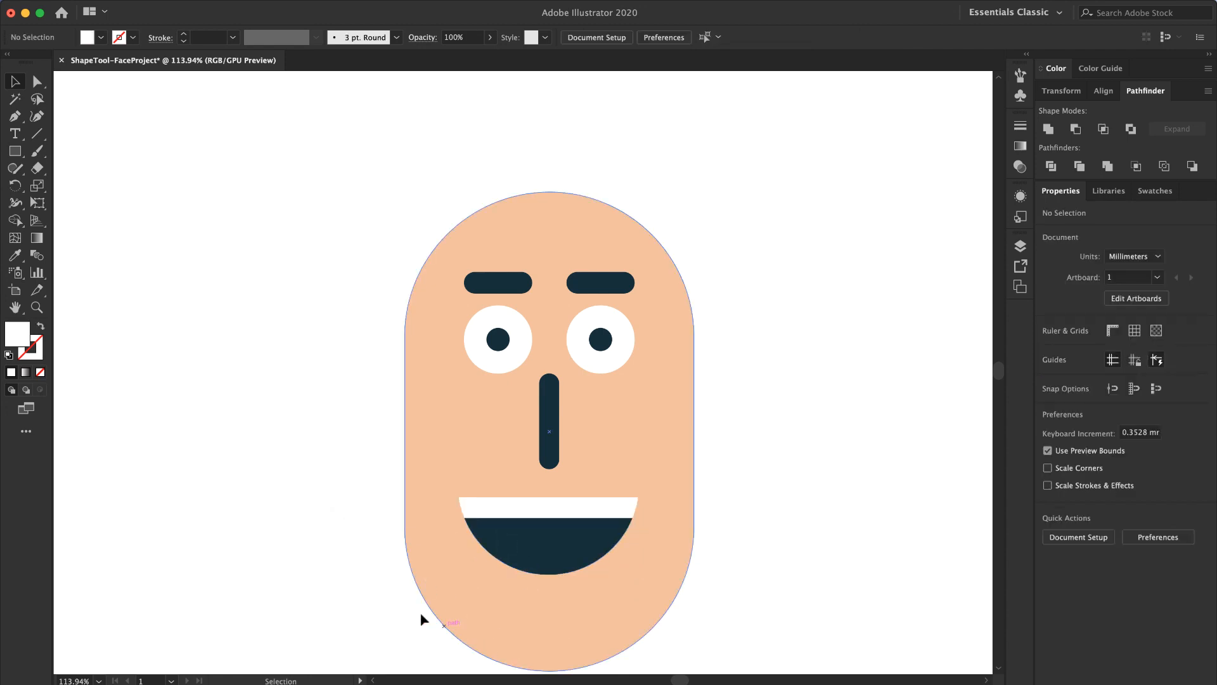
Step: Shorten the head shape from its lower edge to about 85.5 mm high, so the chin ends just below the mouth
scroll(336, 562, down, 3)
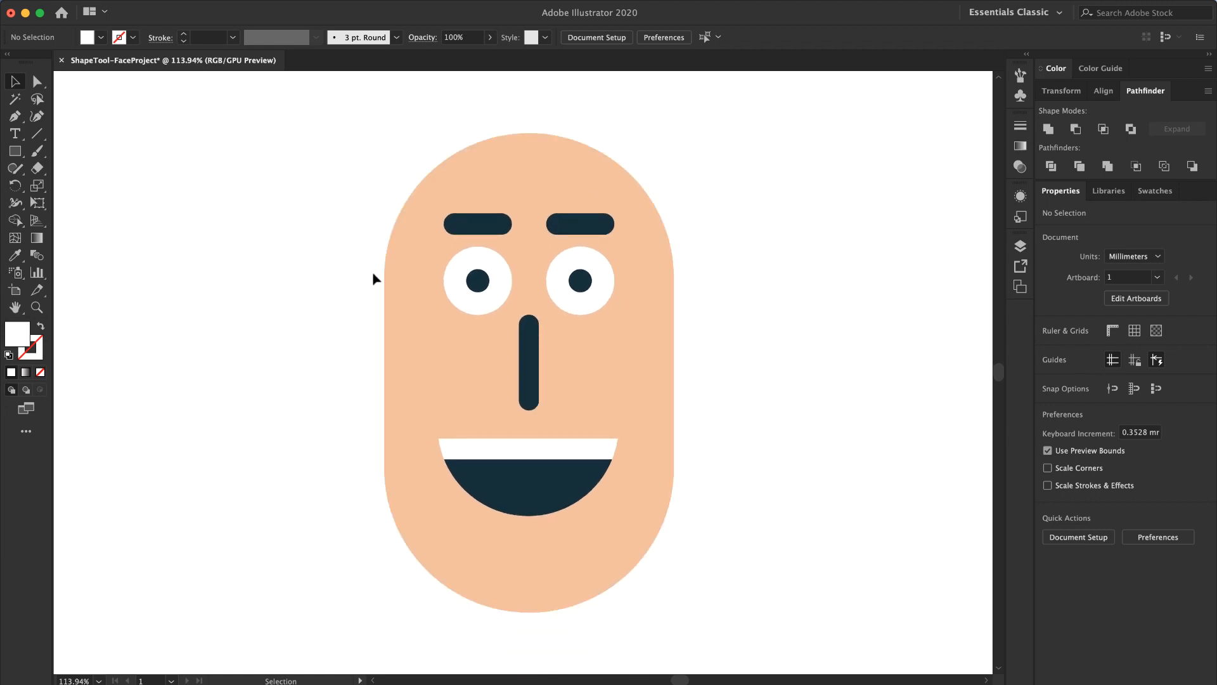
click(505, 578)
drag(535, 611, 537, 546)
click(275, 359)
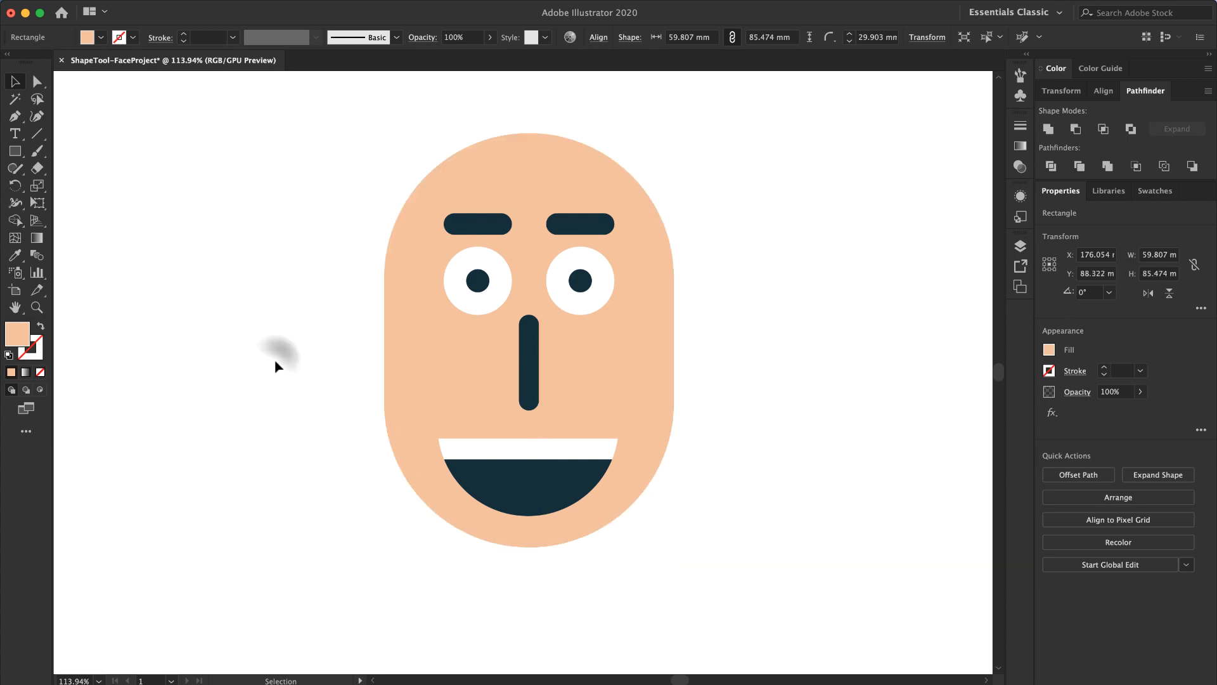
Step: Select all facial features without the head shape and move them up about 2.5 mm together
drag(345, 178, 717, 539)
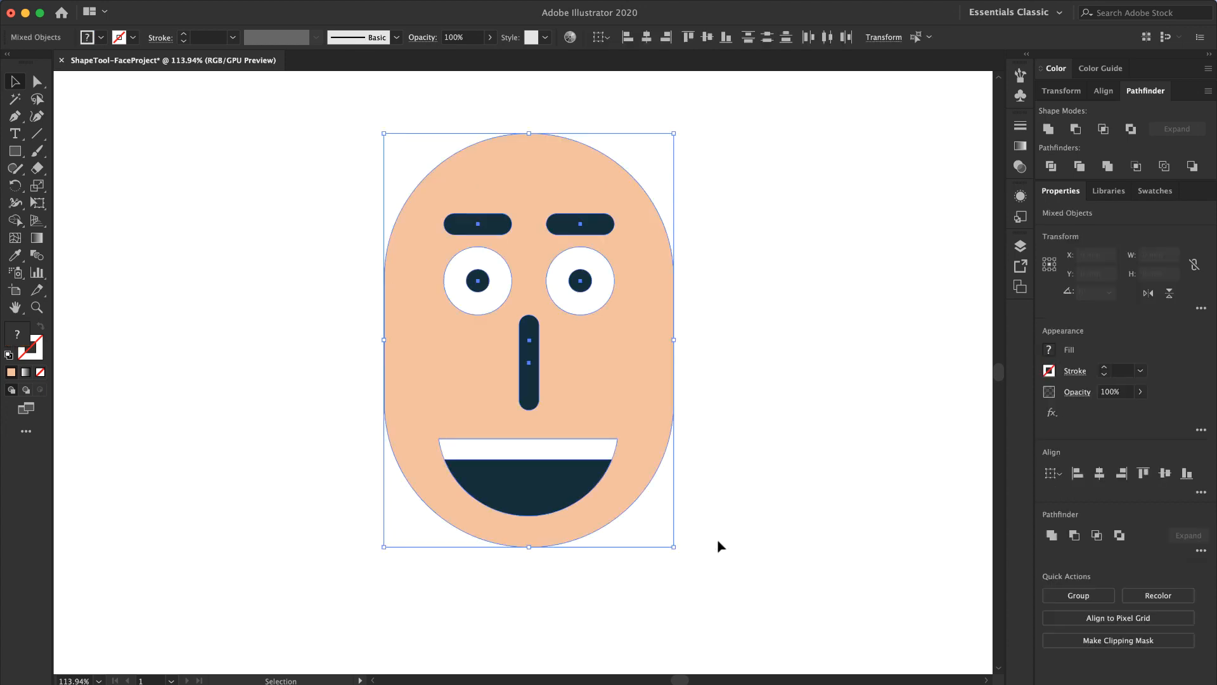
shift+click(629, 364)
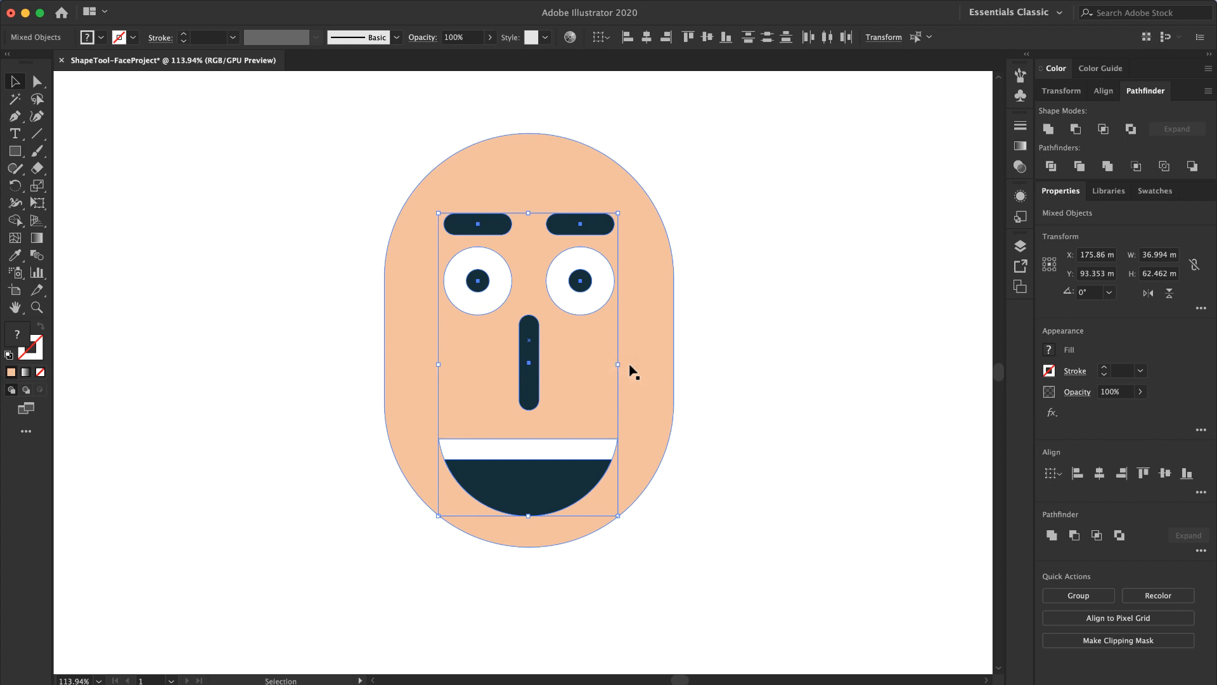
key(Up)
key(Up)
key(Up)
key(Up)
key(Up)
key(Up)
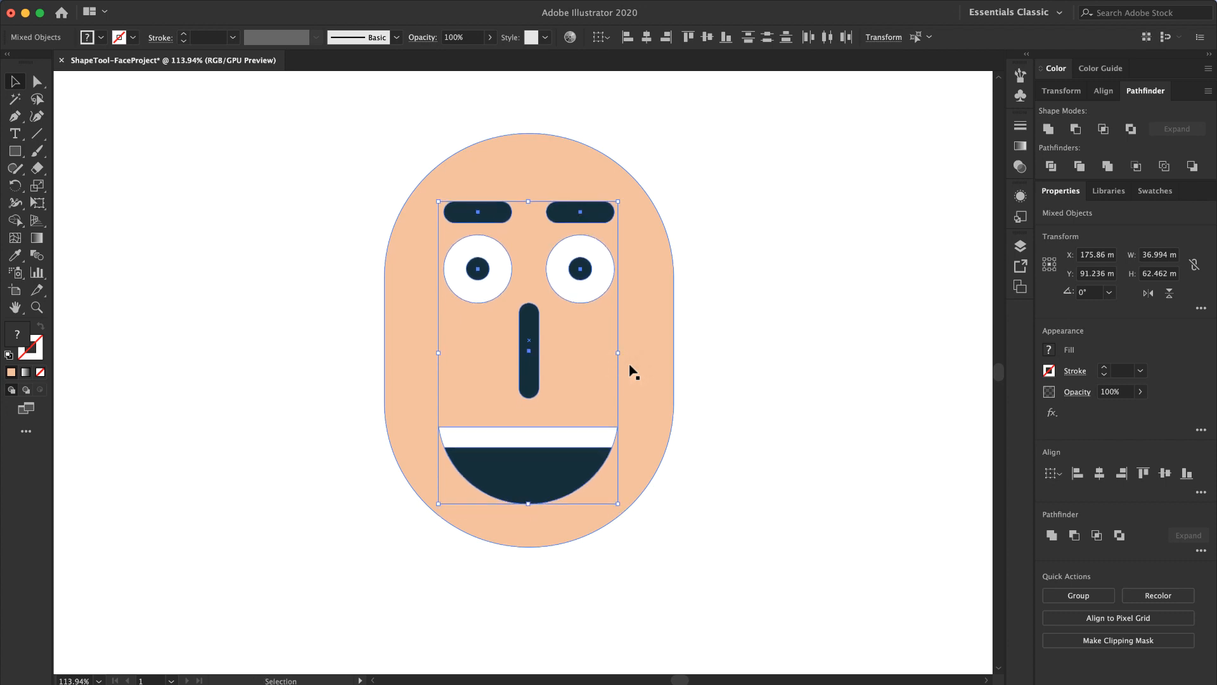
key(Up)
key(Up)
click(782, 412)
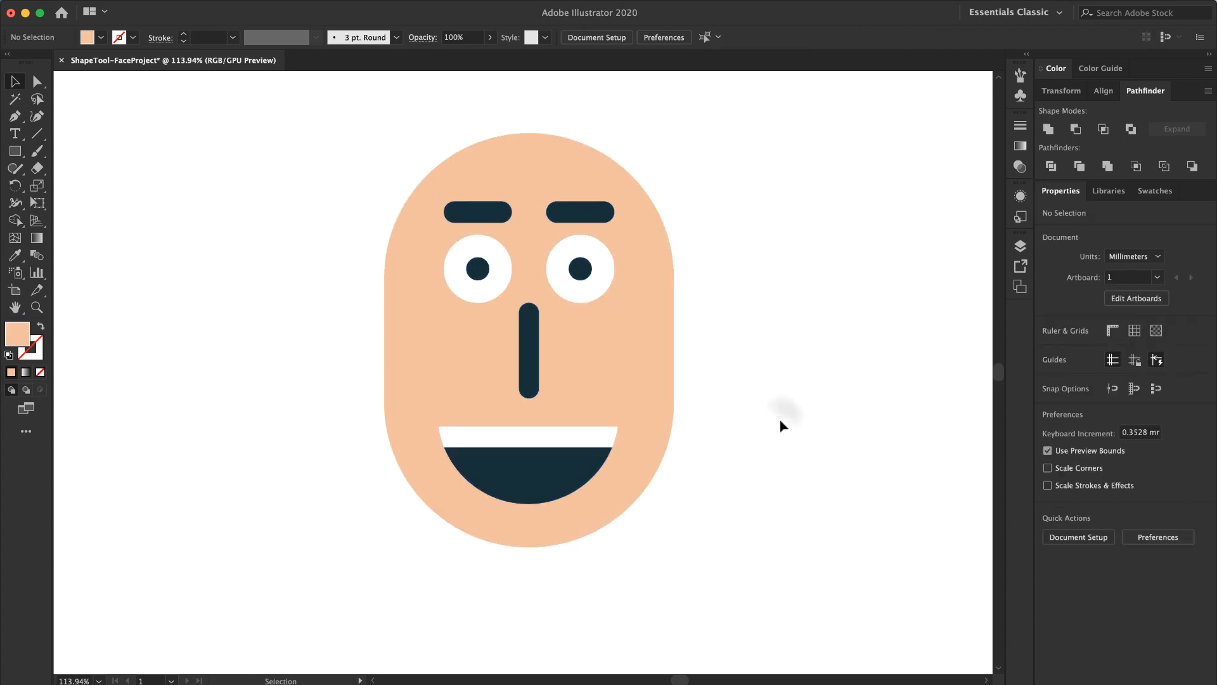
Step: Set the fill to 172f3a and draw a rectangle about 41.3 by 17.8 mm across the top of the head as hair
scroll(708, 403, up, 3)
scroll(708, 404, right, 2)
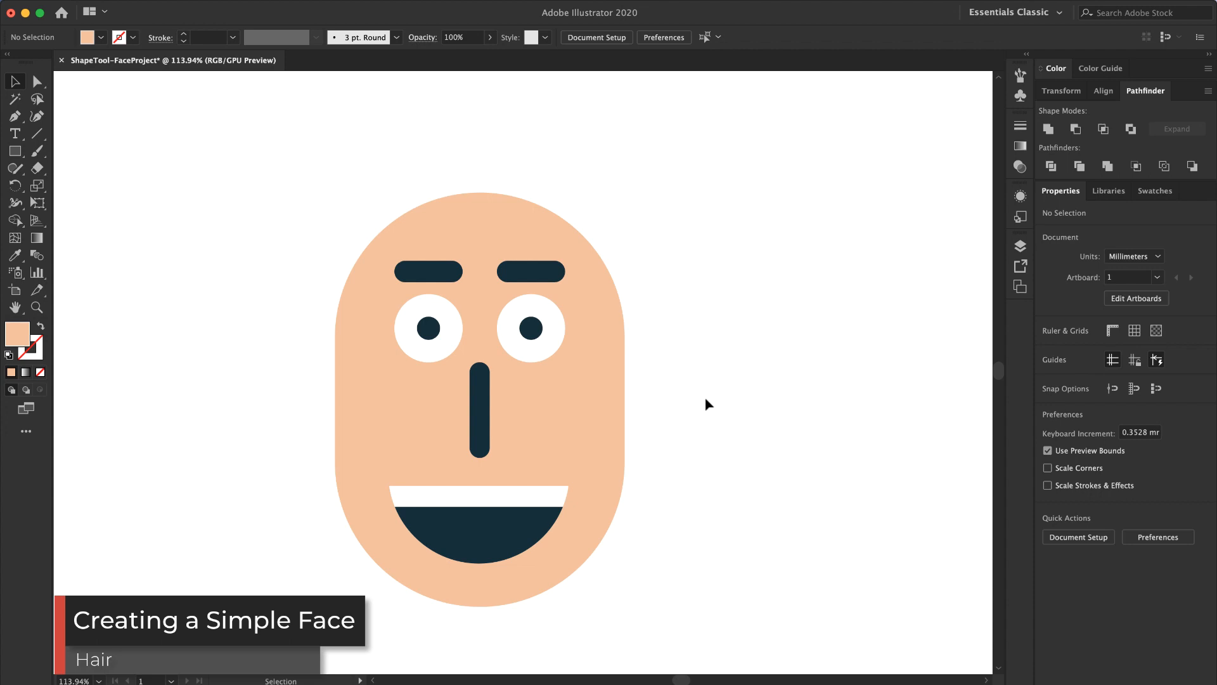
click(10, 153)
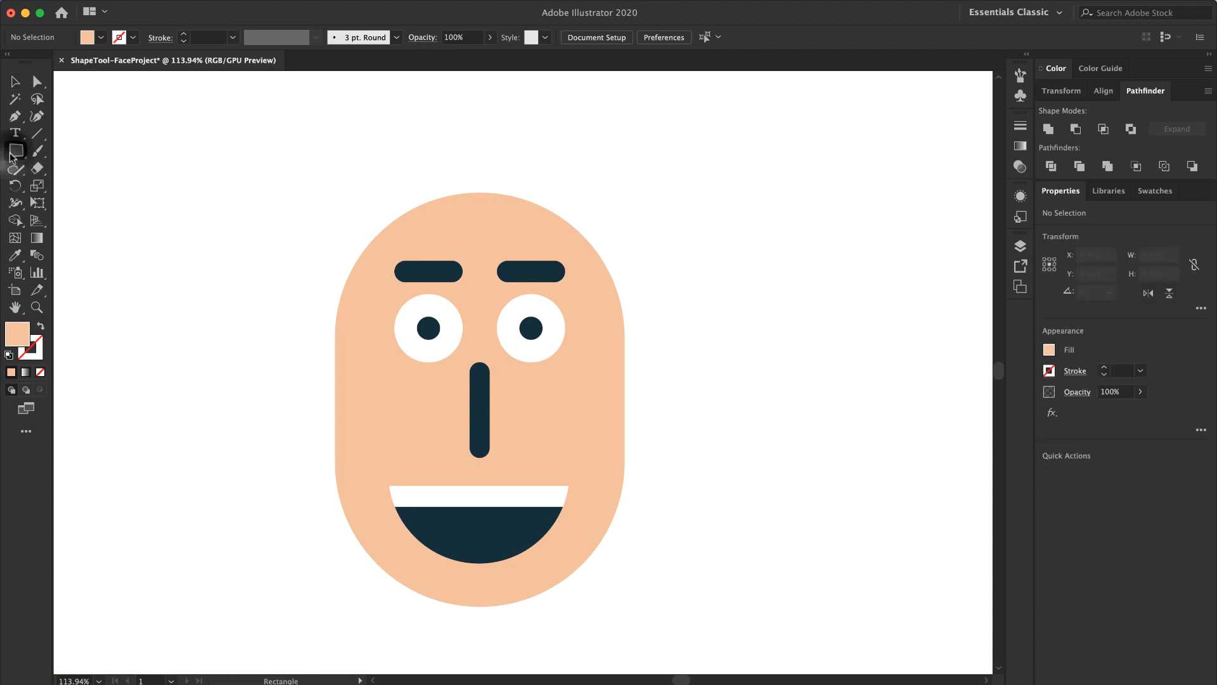
double_click(18, 335)
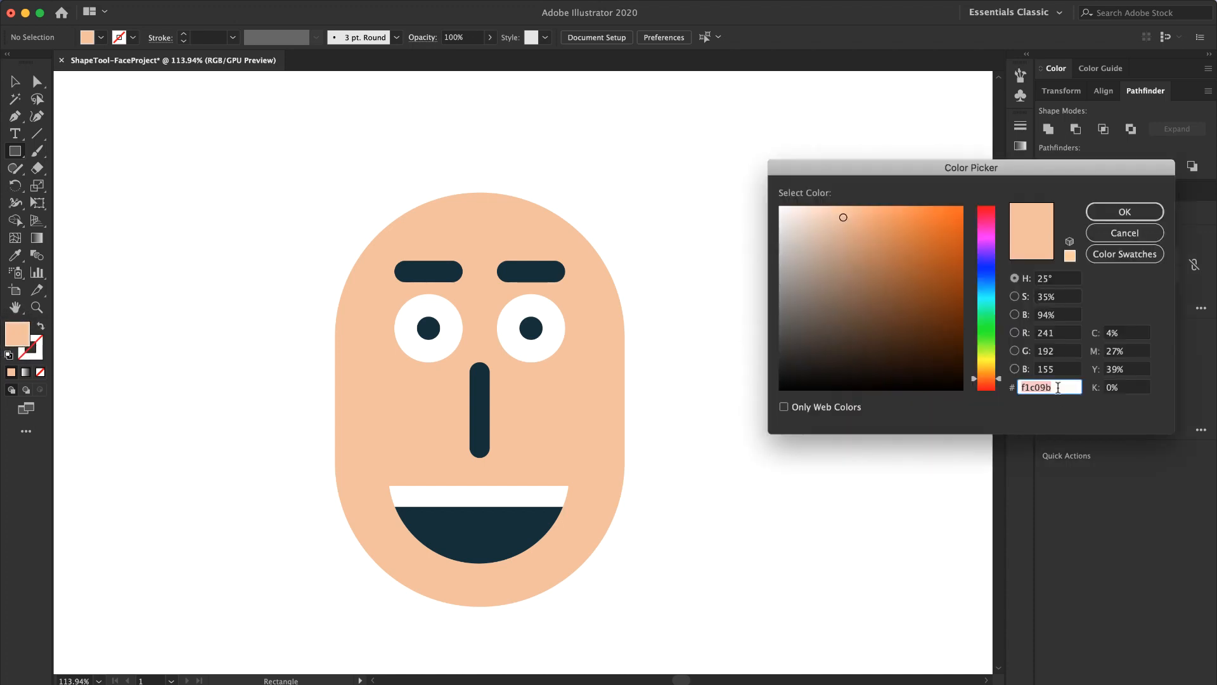
text(172f3a)
click(1112, 216)
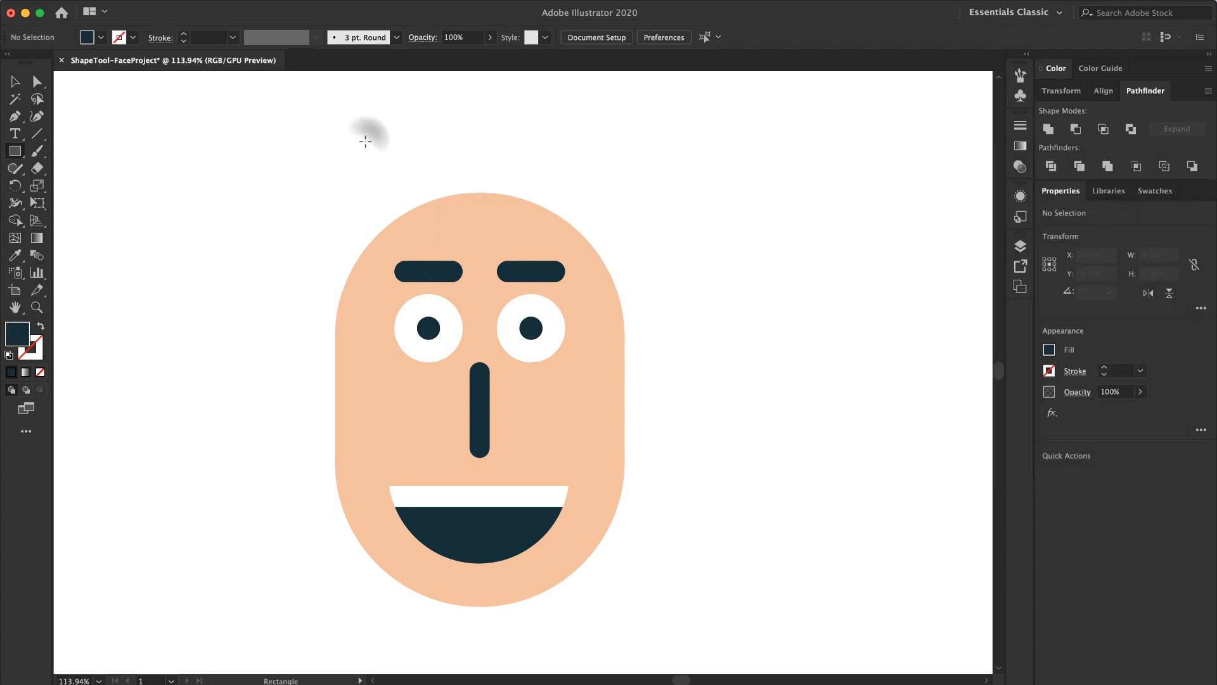
drag(365, 141, 566, 227)
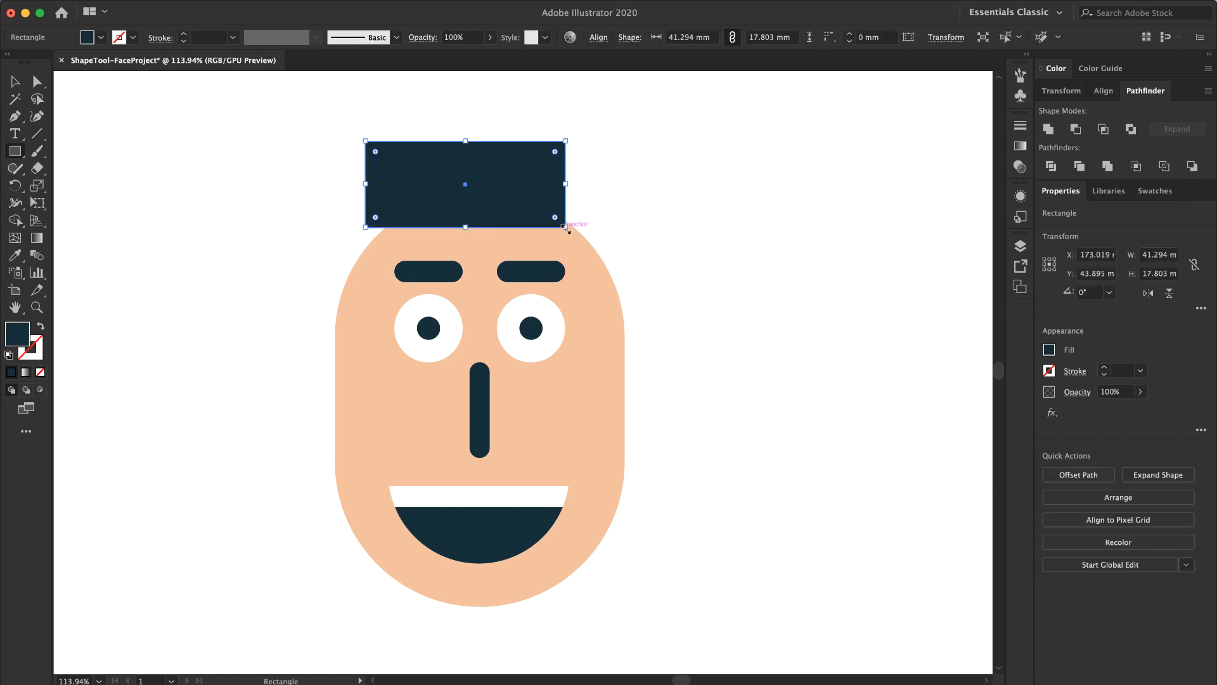
Step: Fully round the hair rectangle's corners and enlarge it to about 49.6 mm wide and 21.9 mm high
click(15, 81)
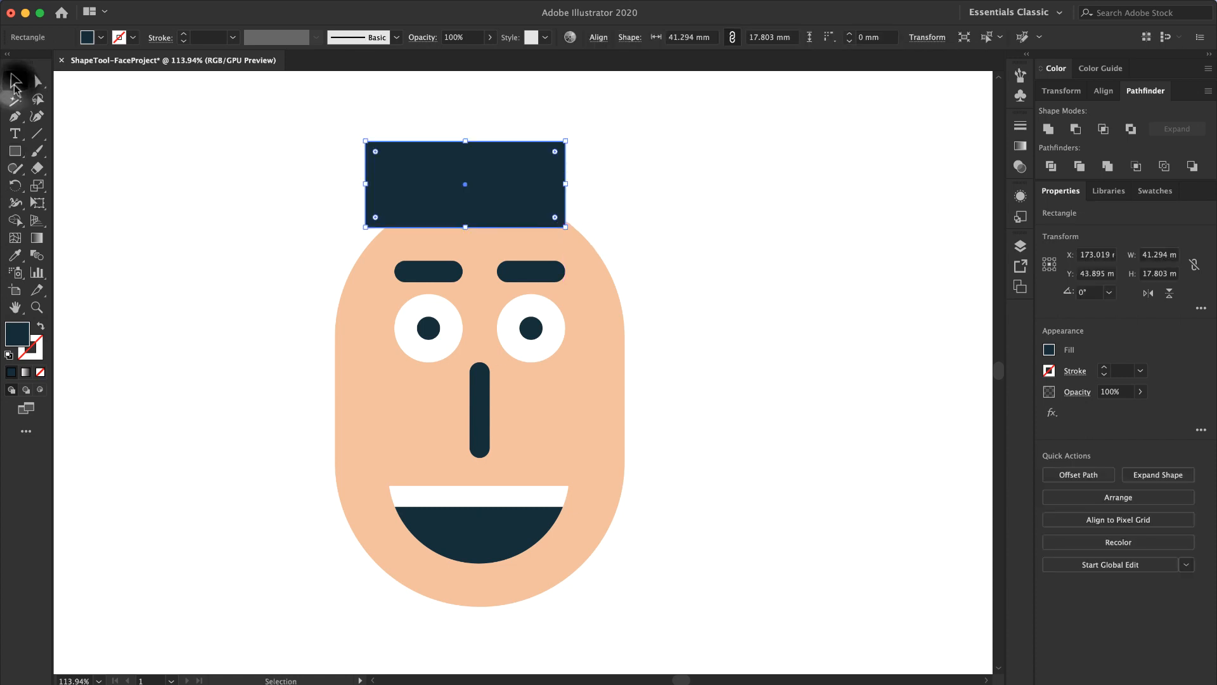
drag(375, 152, 454, 212)
drag(363, 183, 325, 177)
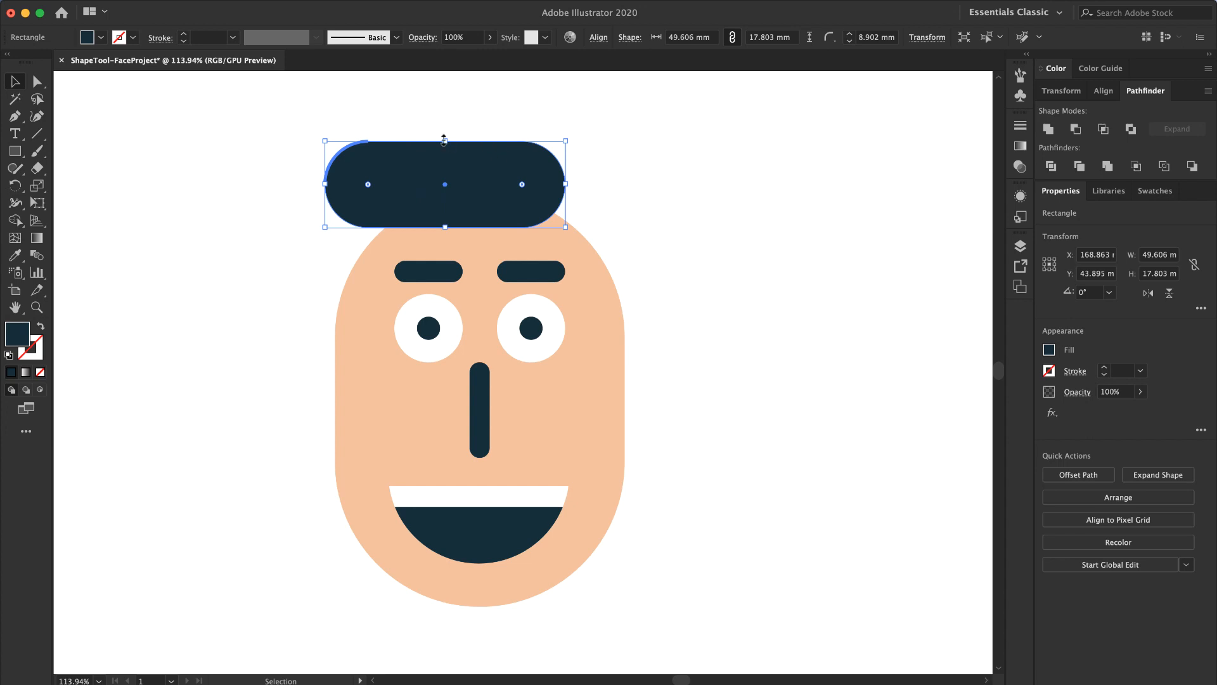
drag(445, 140, 445, 121)
click(677, 207)
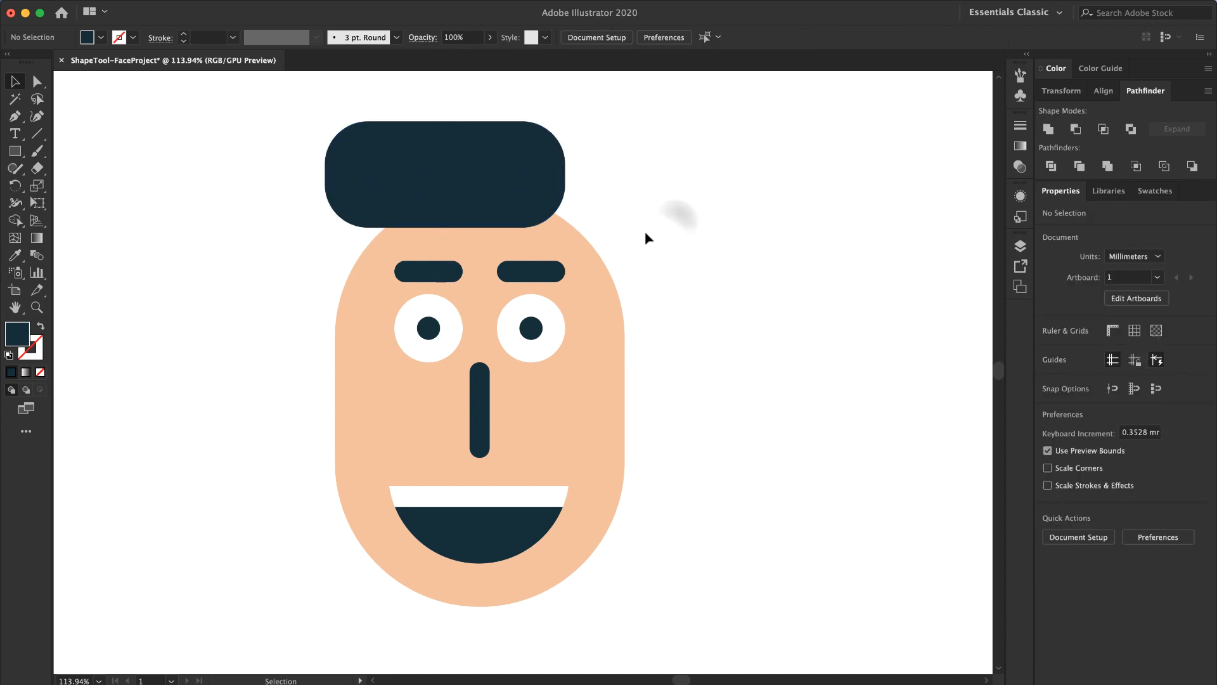
click(510, 168)
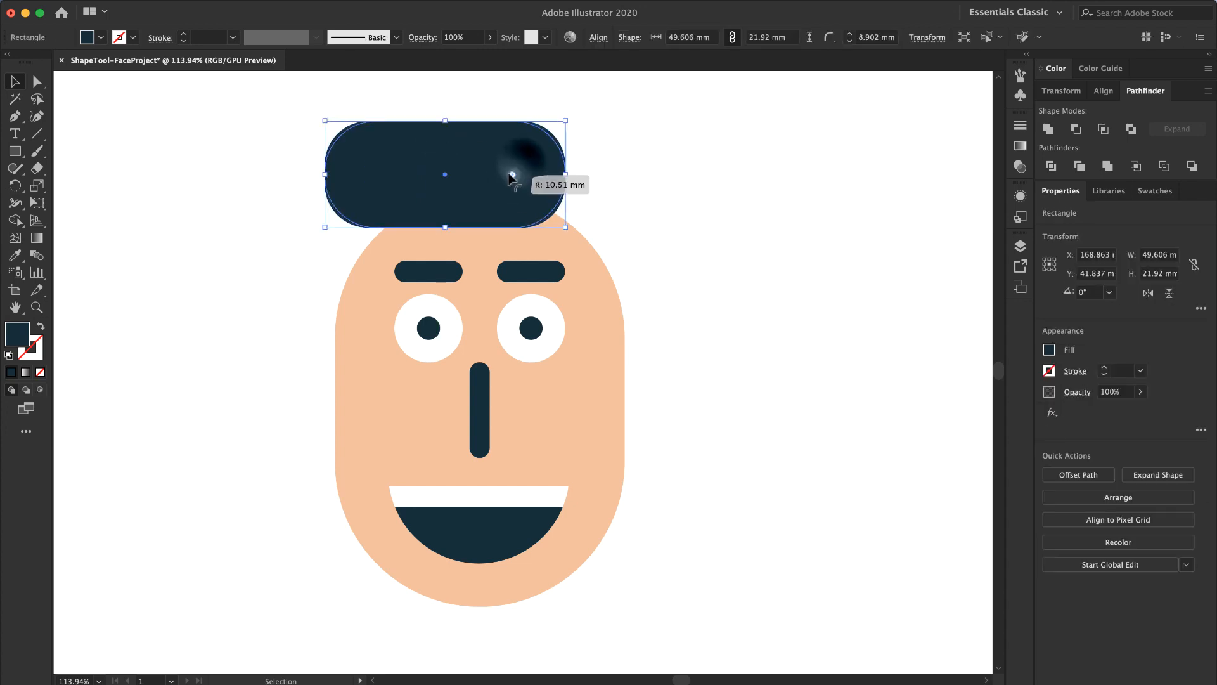
click(656, 216)
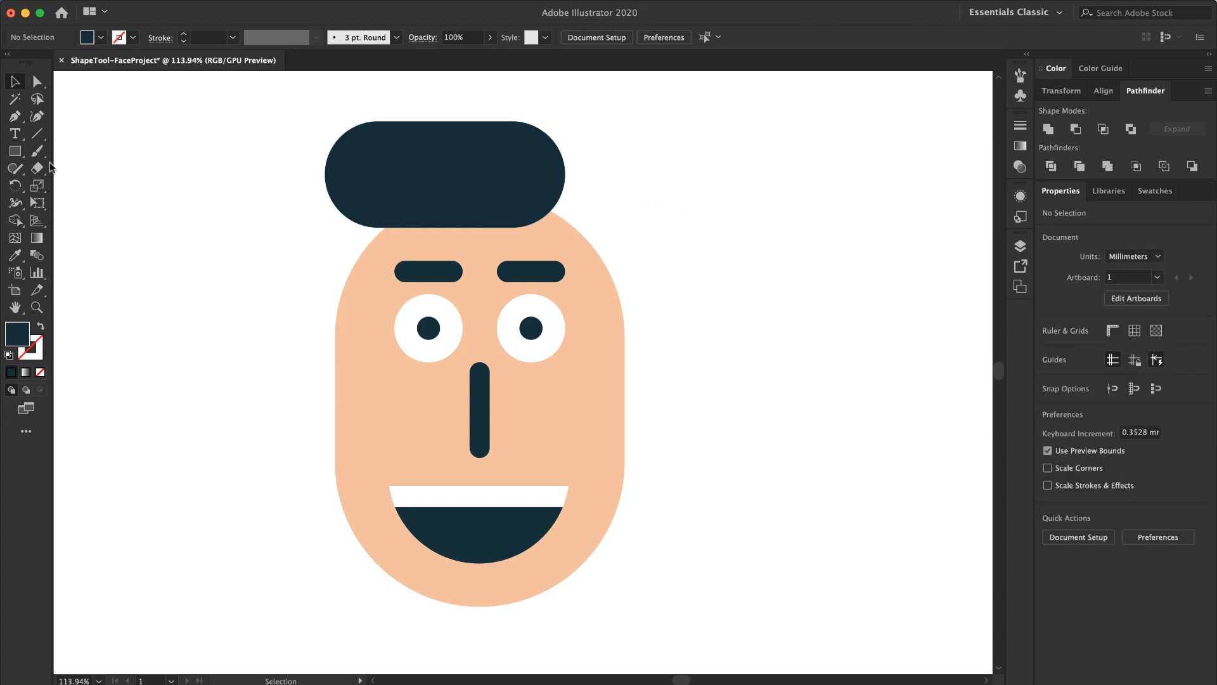
Step: Draw a circle about 22.4 mm in diameter overlapping the right end of the hair shape
drag(14, 151, 71, 192)
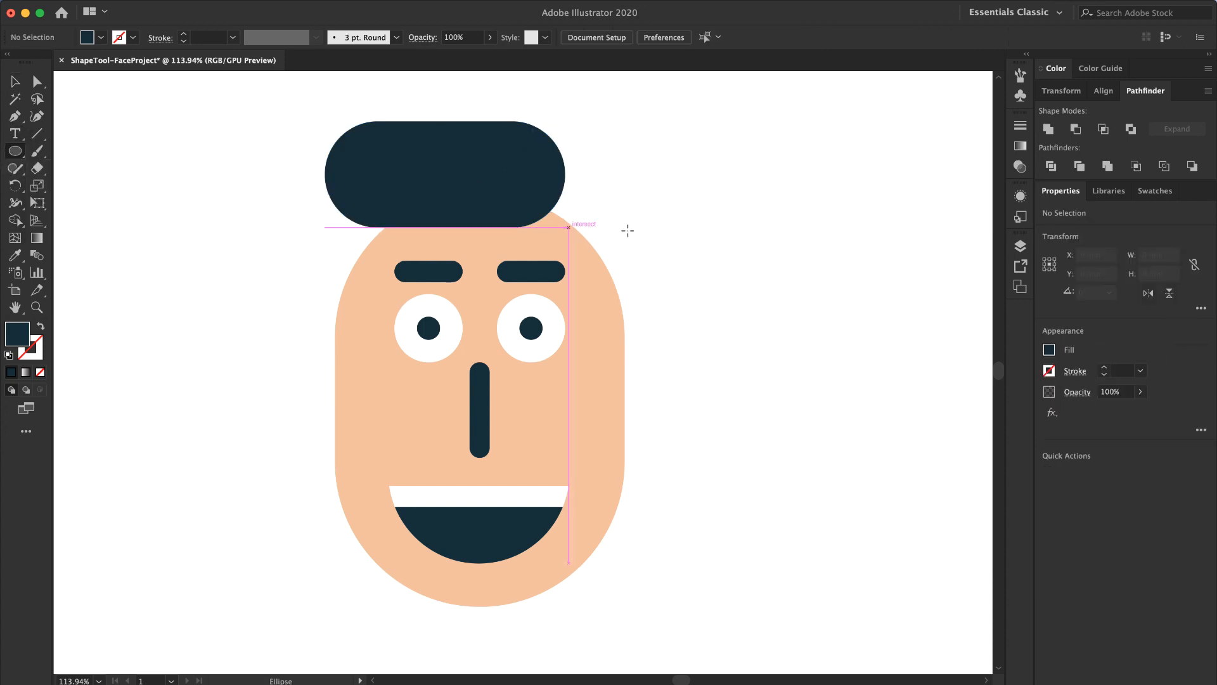
drag(621, 159, 530, 264)
key(shift)
key(v)
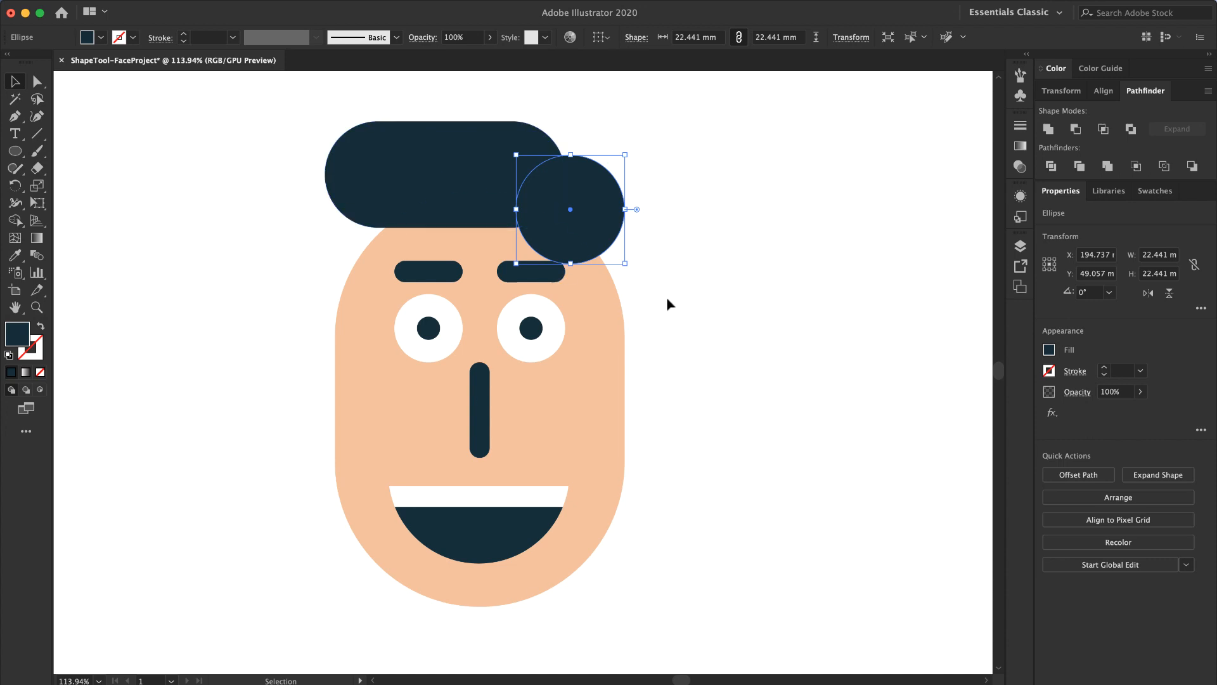
Step: Nudge the hair circle about 1.8 mm to the right and 1.8 mm up
click(723, 293)
click(581, 229)
key(Right)
key(Right)
key(Right)
key(Right)
key(Up)
key(Up)
key(Up)
key(Up)
key(Up)
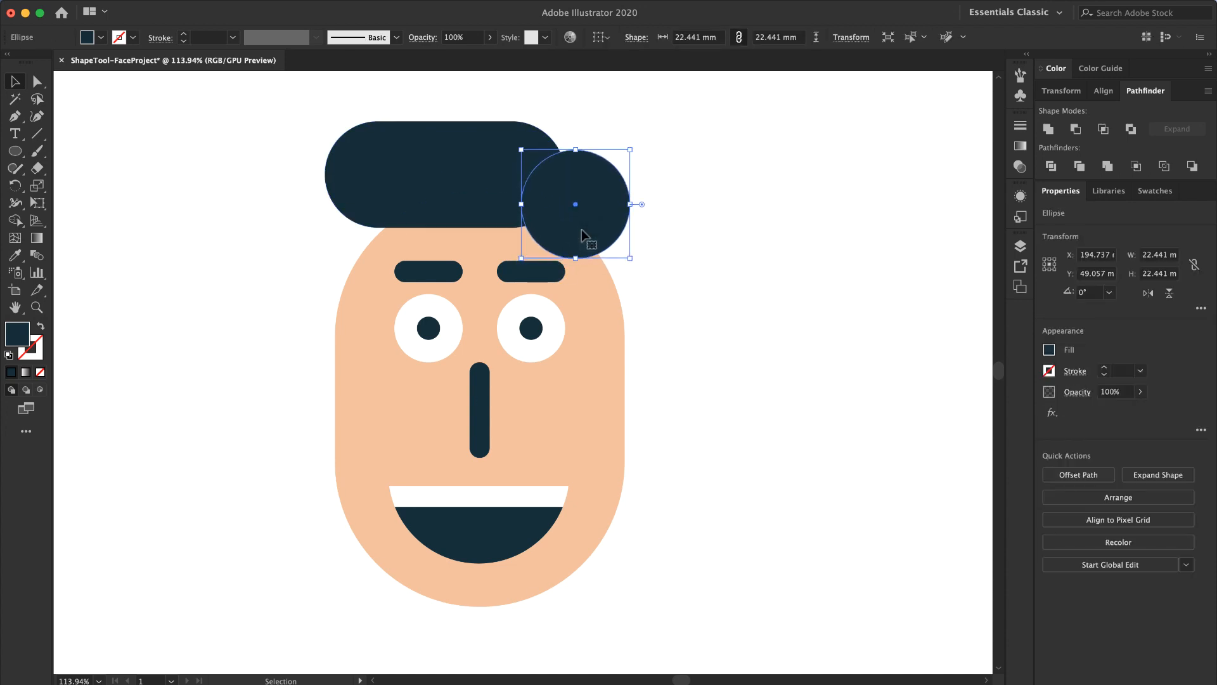
key(Up)
key(Right)
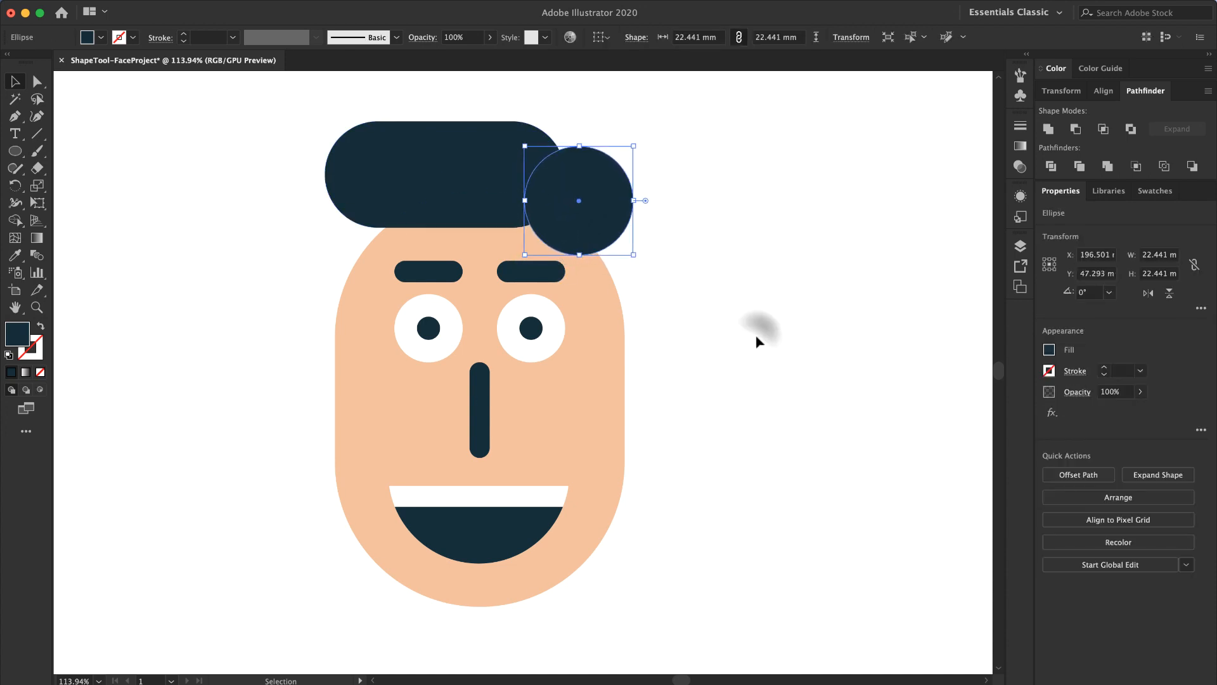
click(760, 326)
Step: Duplicate the hair circle onto the left end of the hair, slightly lower, and send the copy to the back
click(598, 226)
key(alt)
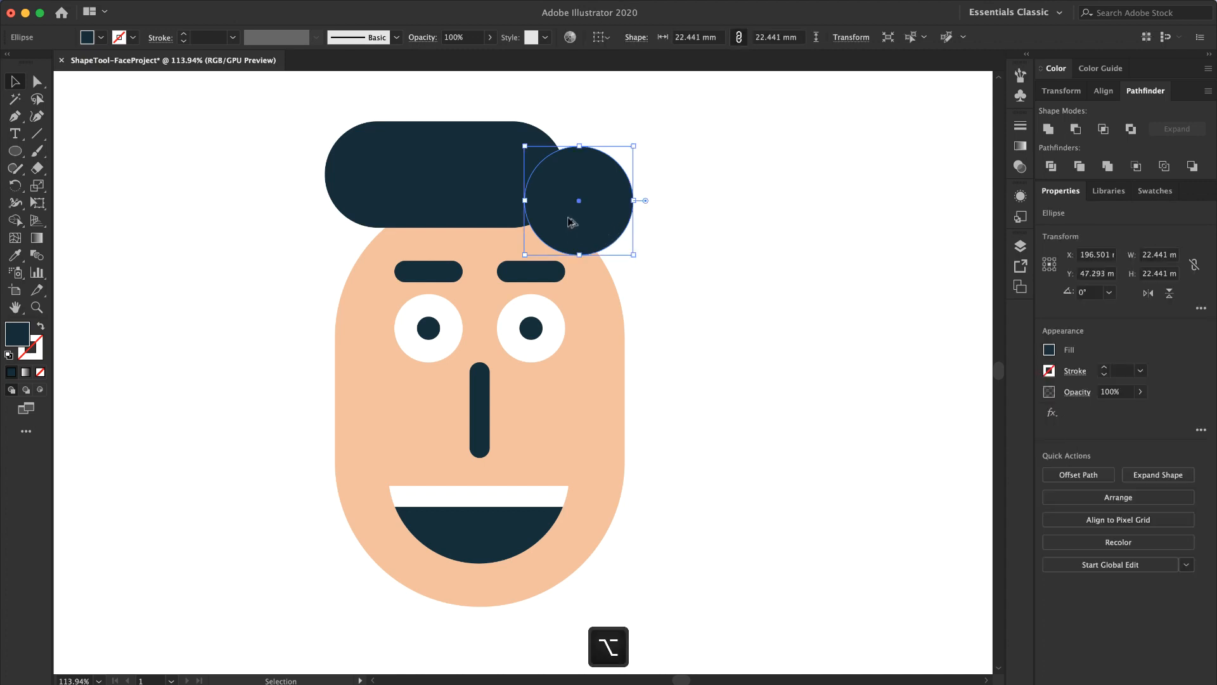
drag(588, 231, 368, 244)
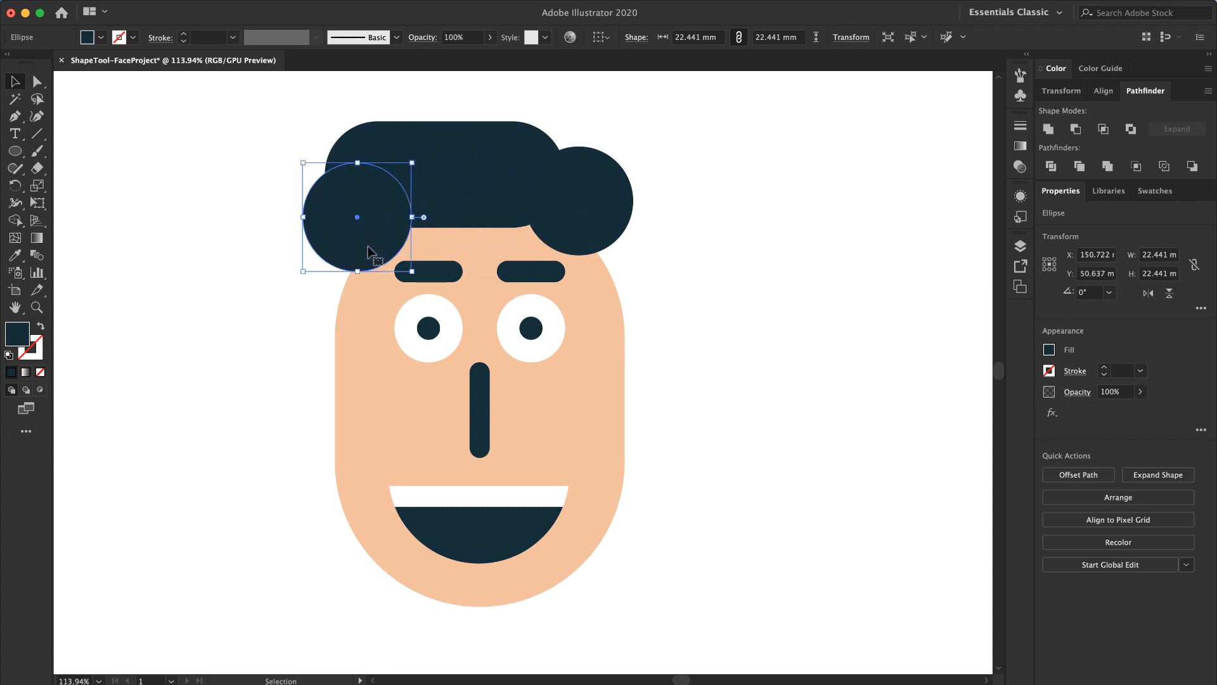
right_click(369, 250)
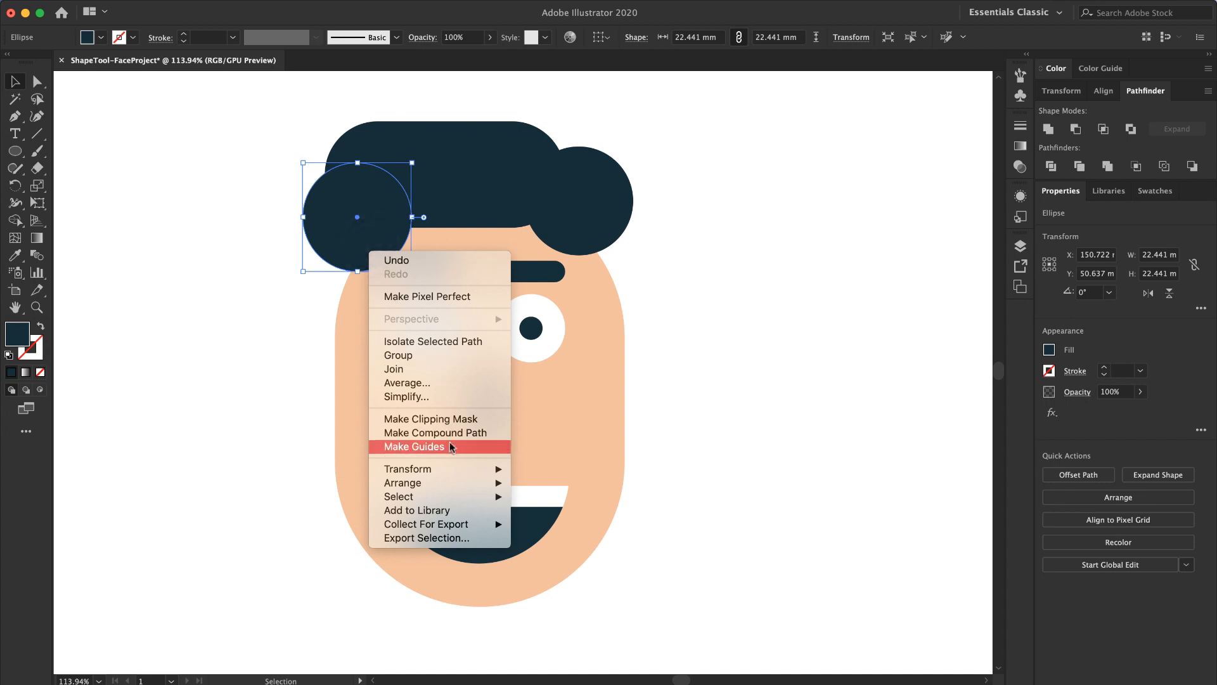
mouse_move(447, 476)
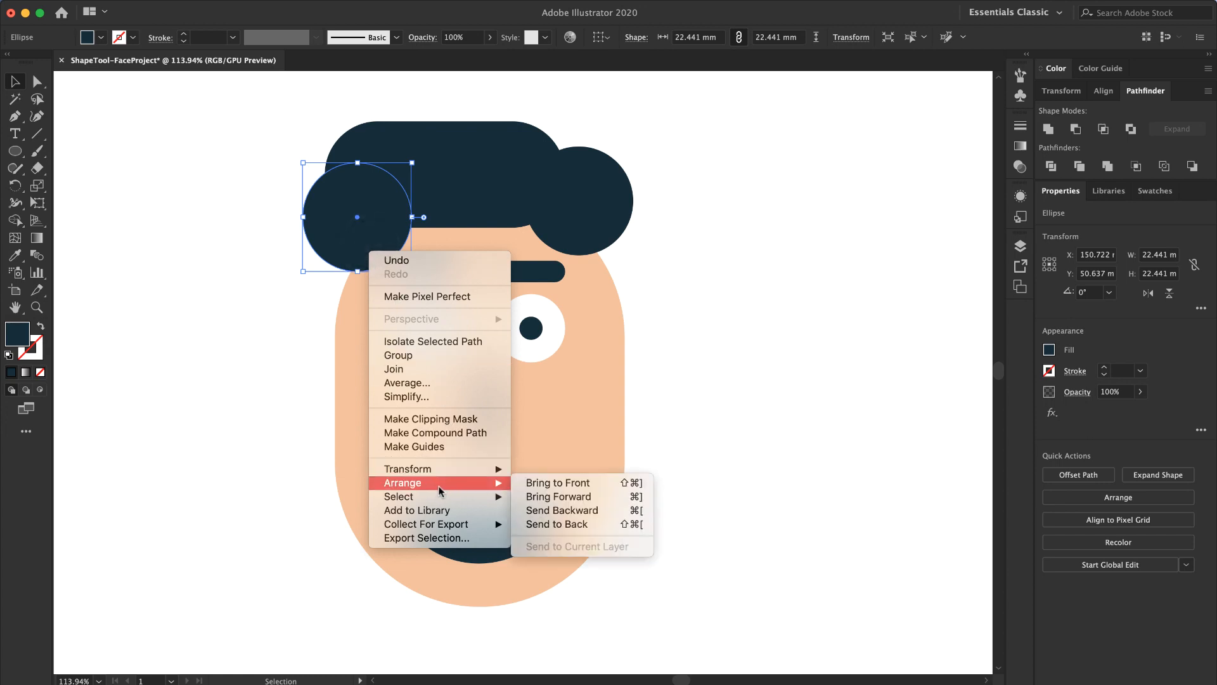
click(545, 525)
click(282, 411)
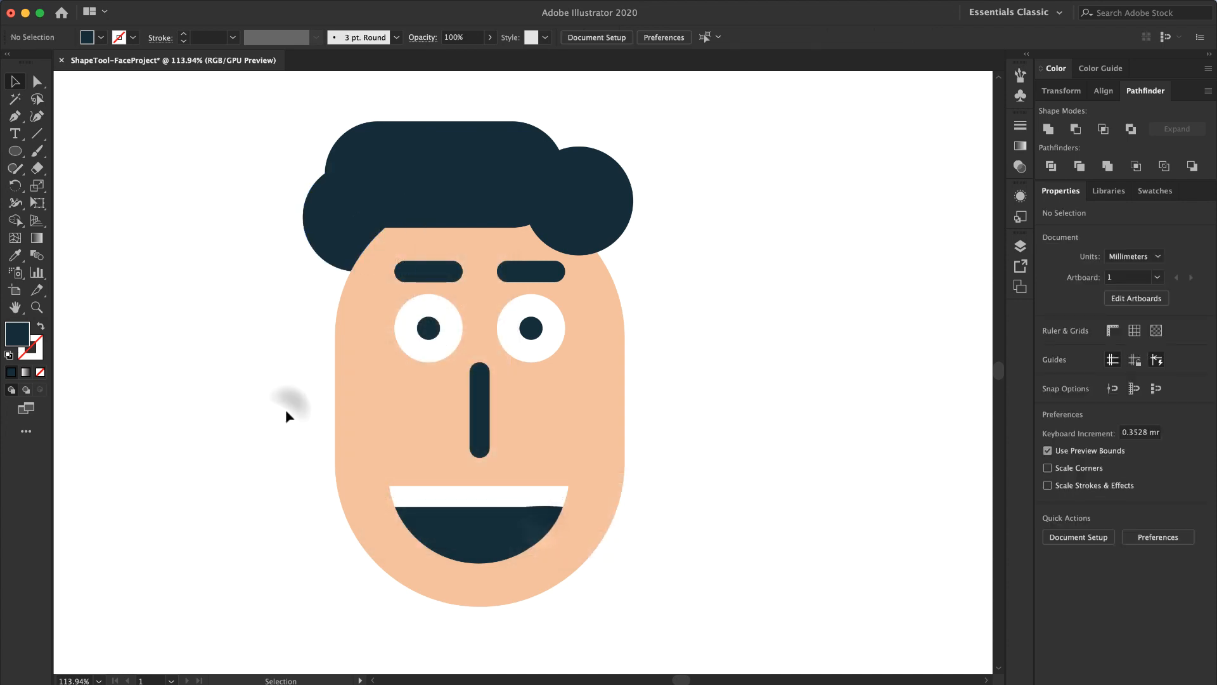
Step: Shift the right-hand hair circle about 2.1 mm to the left
click(613, 201)
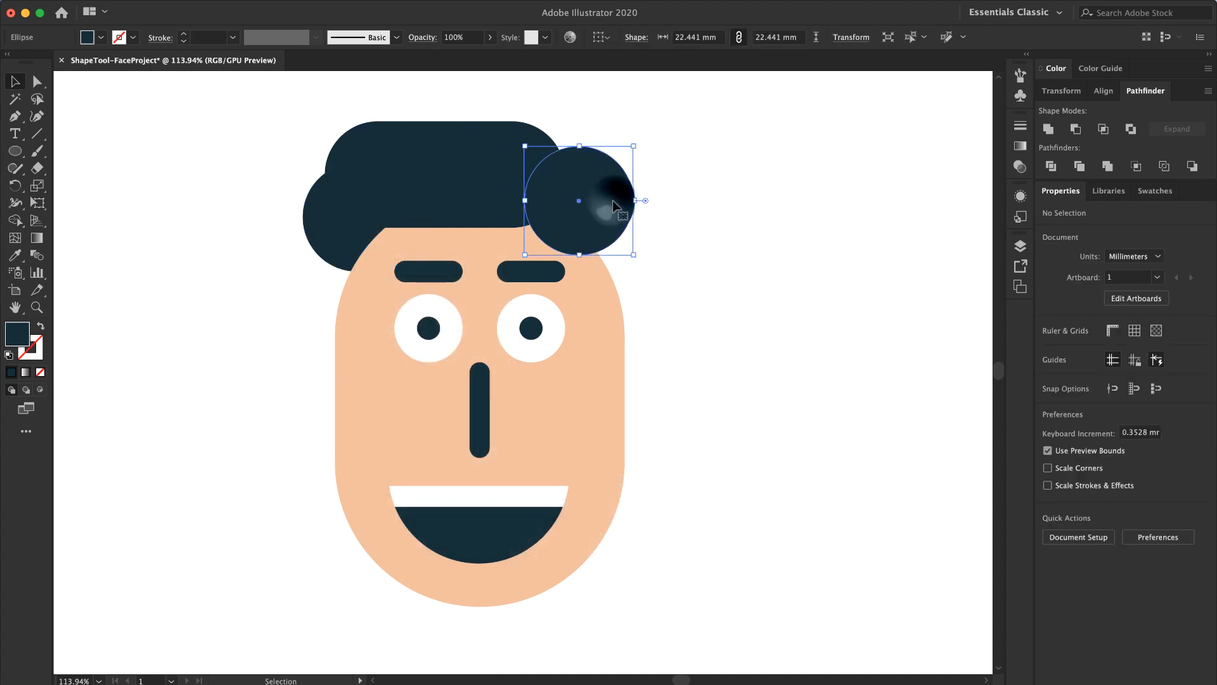
key(shift+Left)
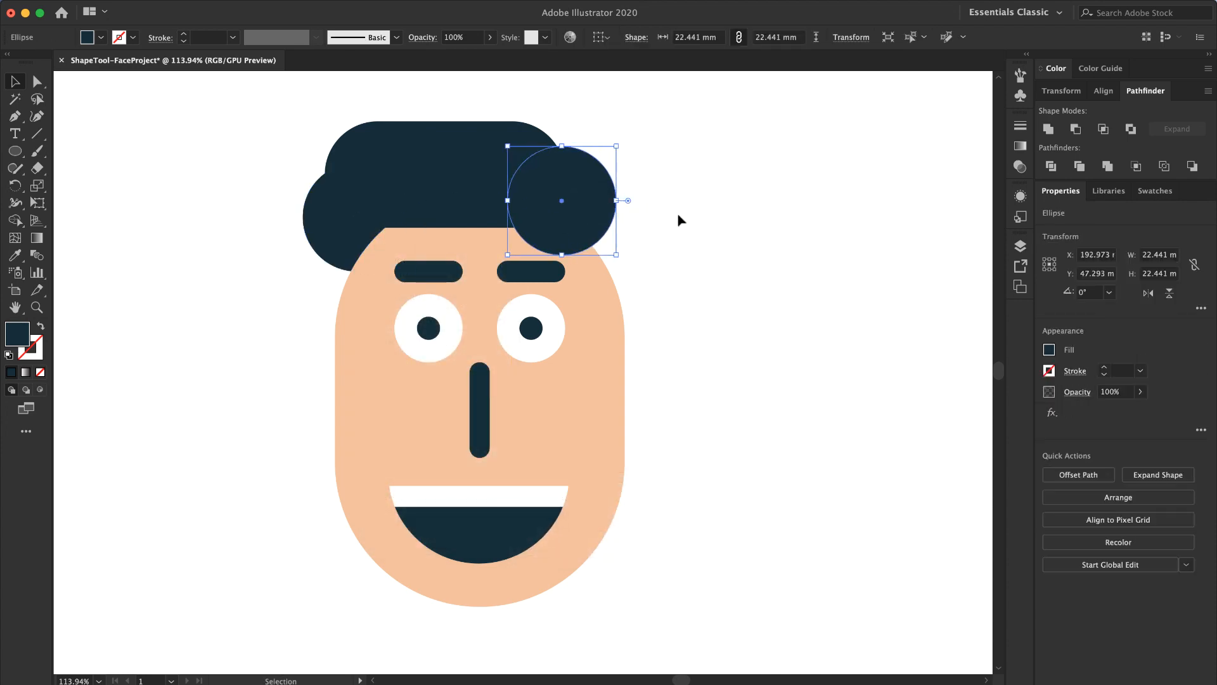
key(Right)
key(Right)
key(Right)
key(Right)
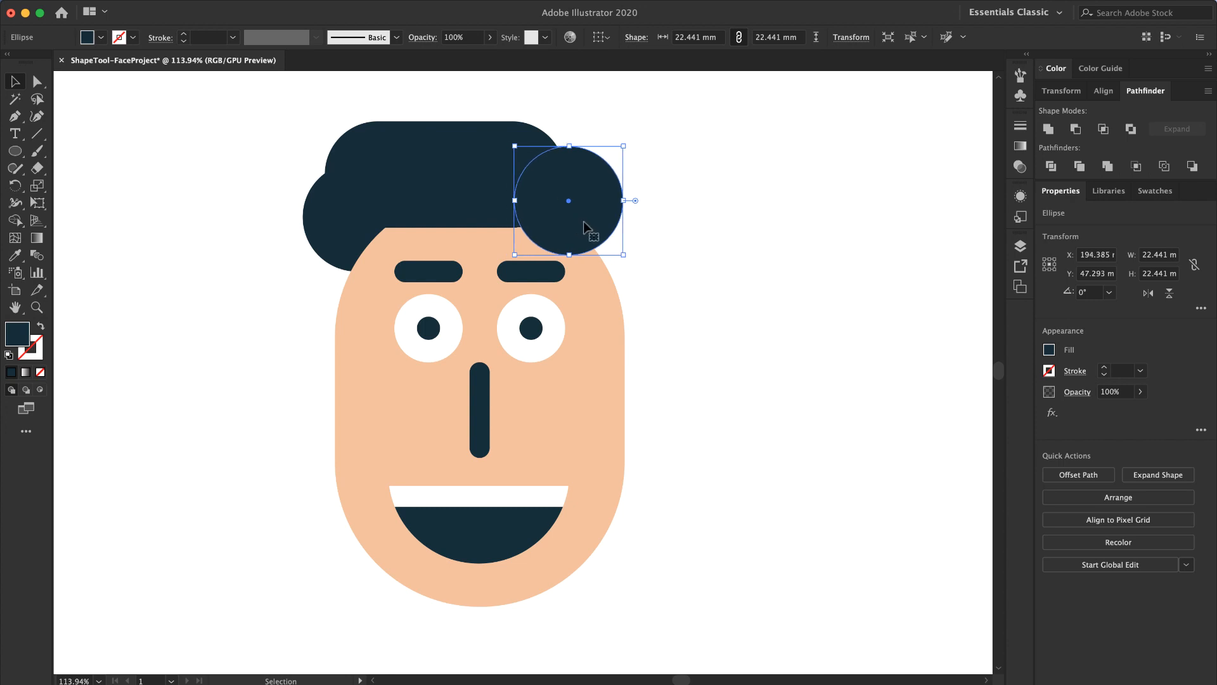
Step: Duplicate the right-hand hair circle about 9.5 mm lower and send the copy to the back
key(alt)
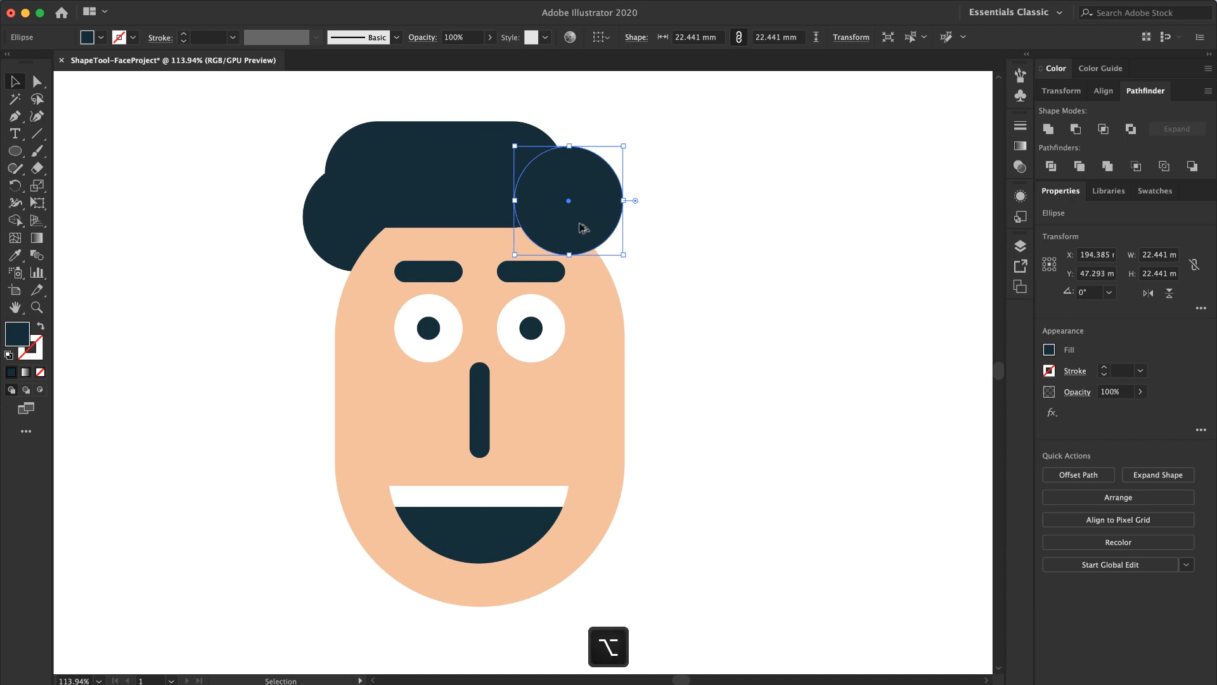
drag(579, 221, 568, 266)
right_click(572, 258)
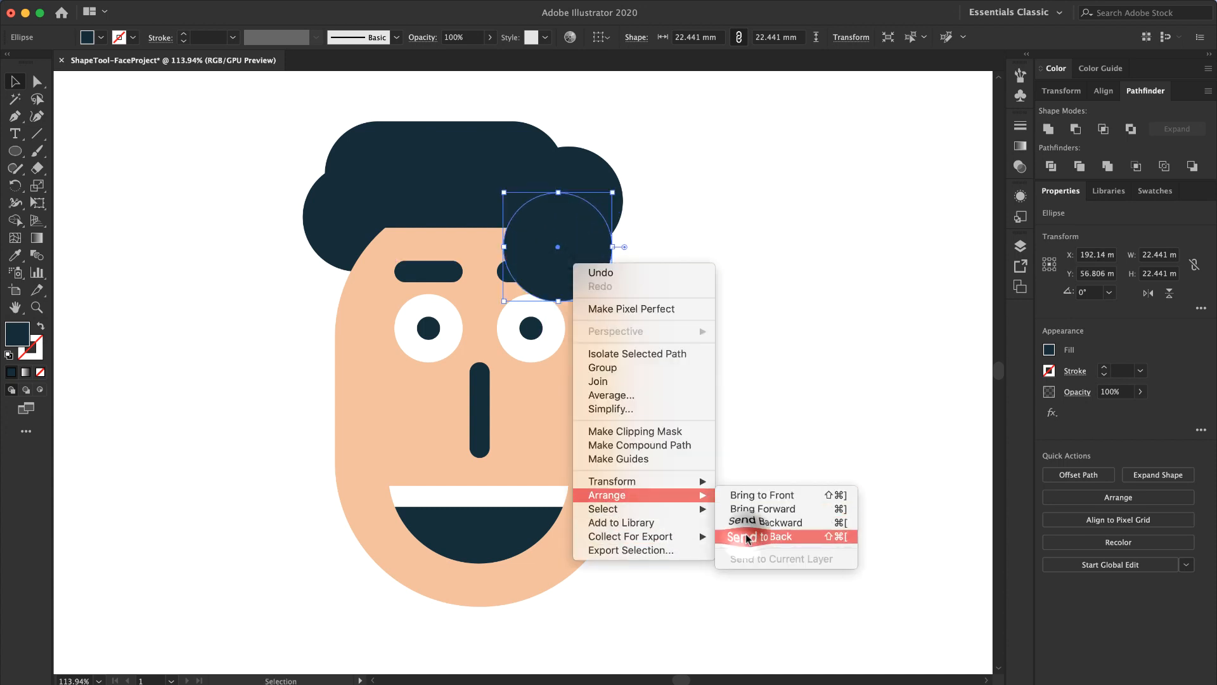
click(808, 537)
Step: Enlarge the copied circle to about 45 mm in diameter and place it sticking out behind the head's upper right side
drag(611, 305, 721, 410)
drag(683, 333, 627, 284)
click(697, 318)
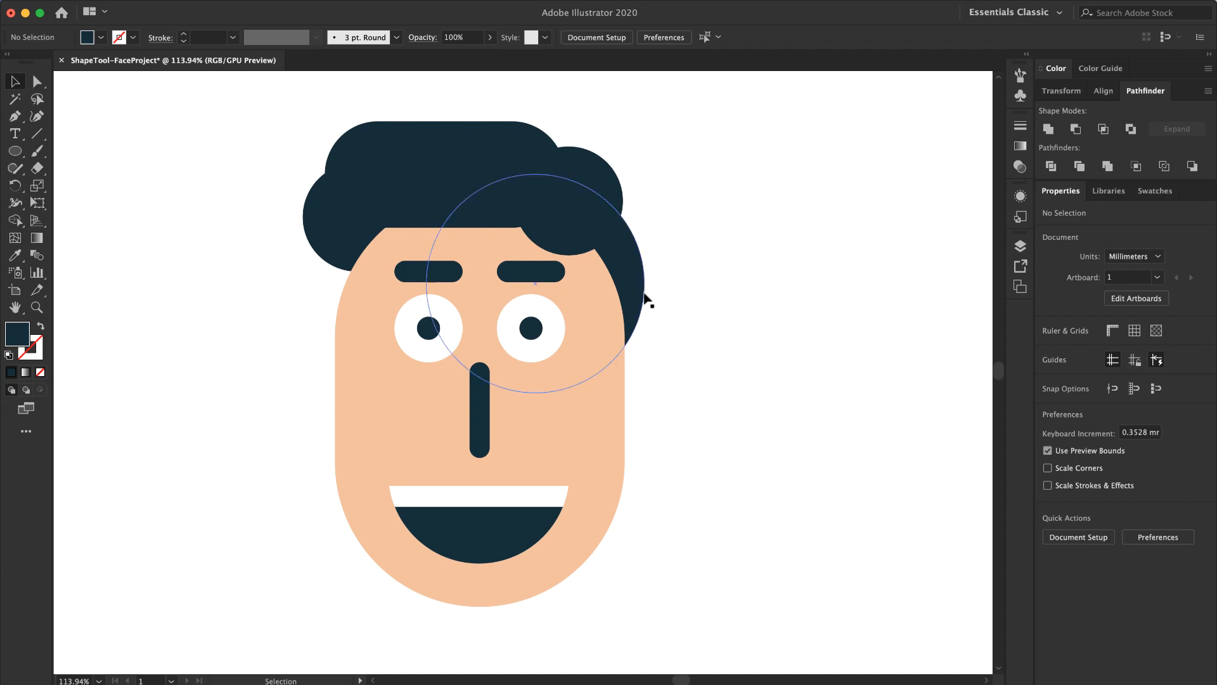
Step: Duplicate the large back circle about 23 mm to the left so hair also shows behind the head's left side
click(628, 269)
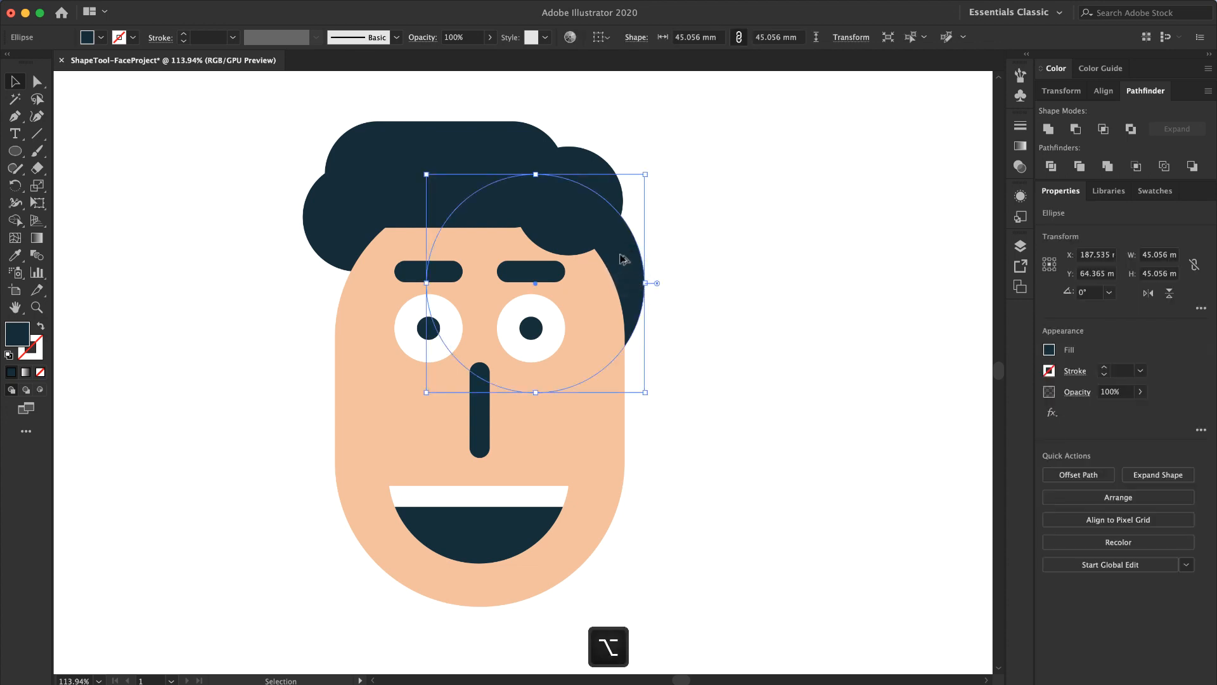
alt+click(620, 254)
drag(620, 260, 507, 257)
click(144, 197)
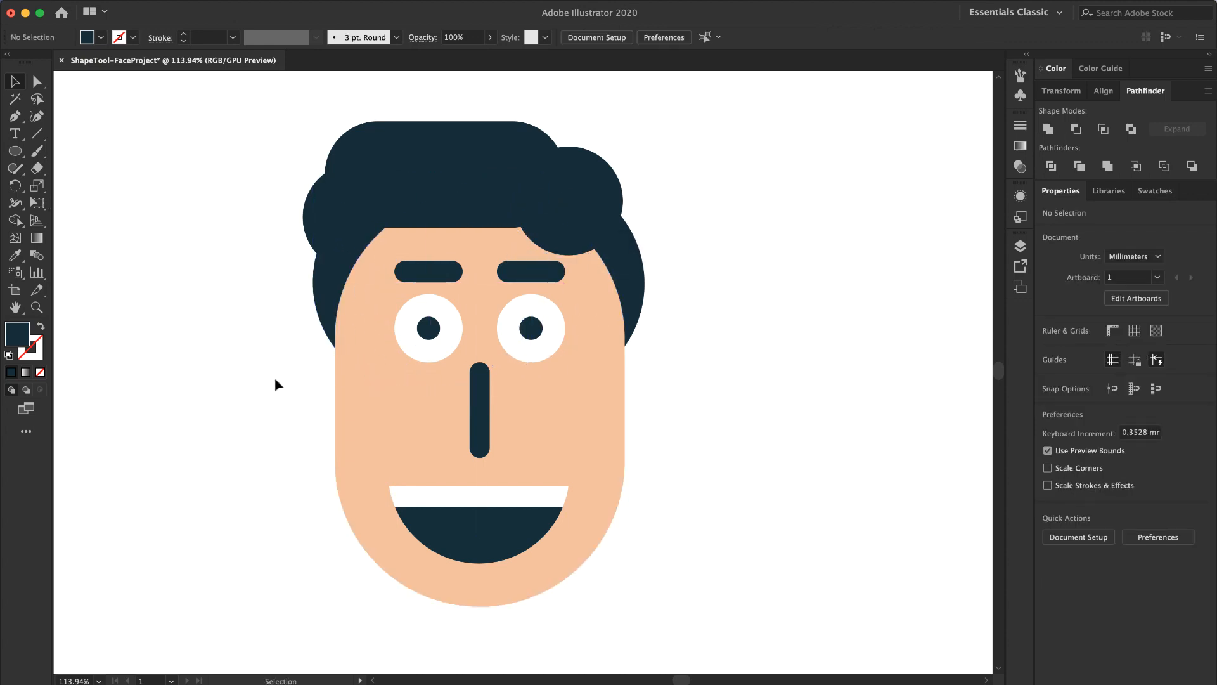
Step: Reduce the head shape's corner radius to about 12 mm and narrow it symmetrically to about 55.5 mm wide
click(353, 405)
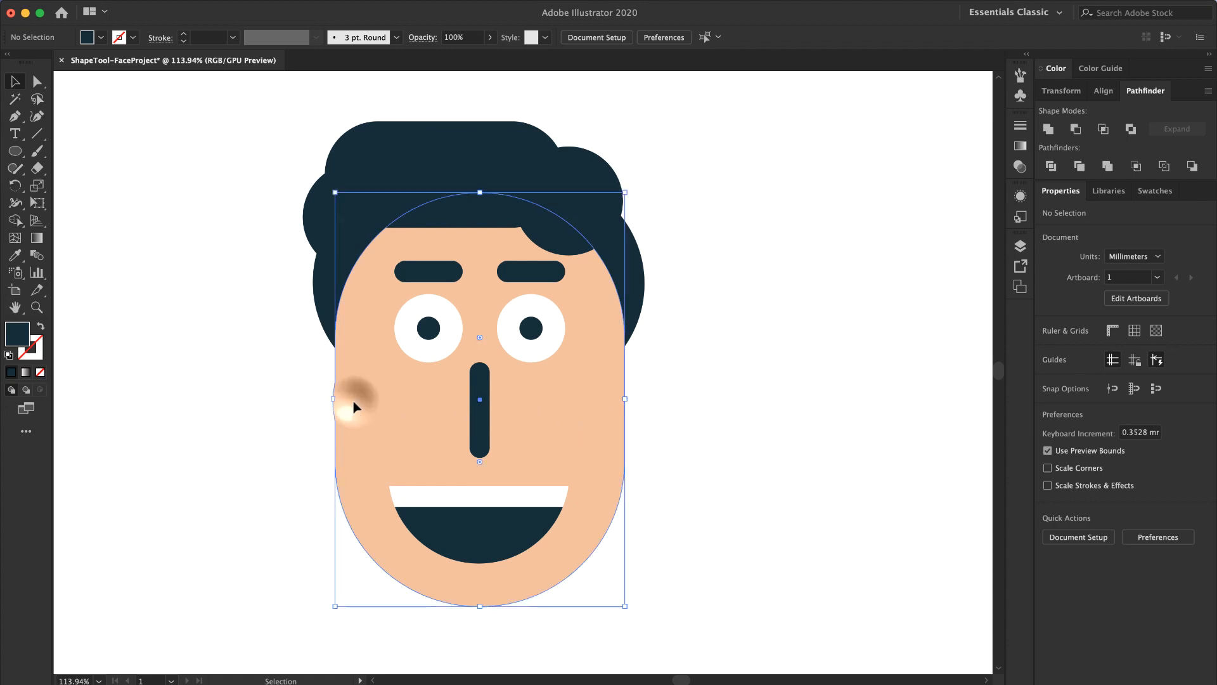
drag(334, 399, 379, 405)
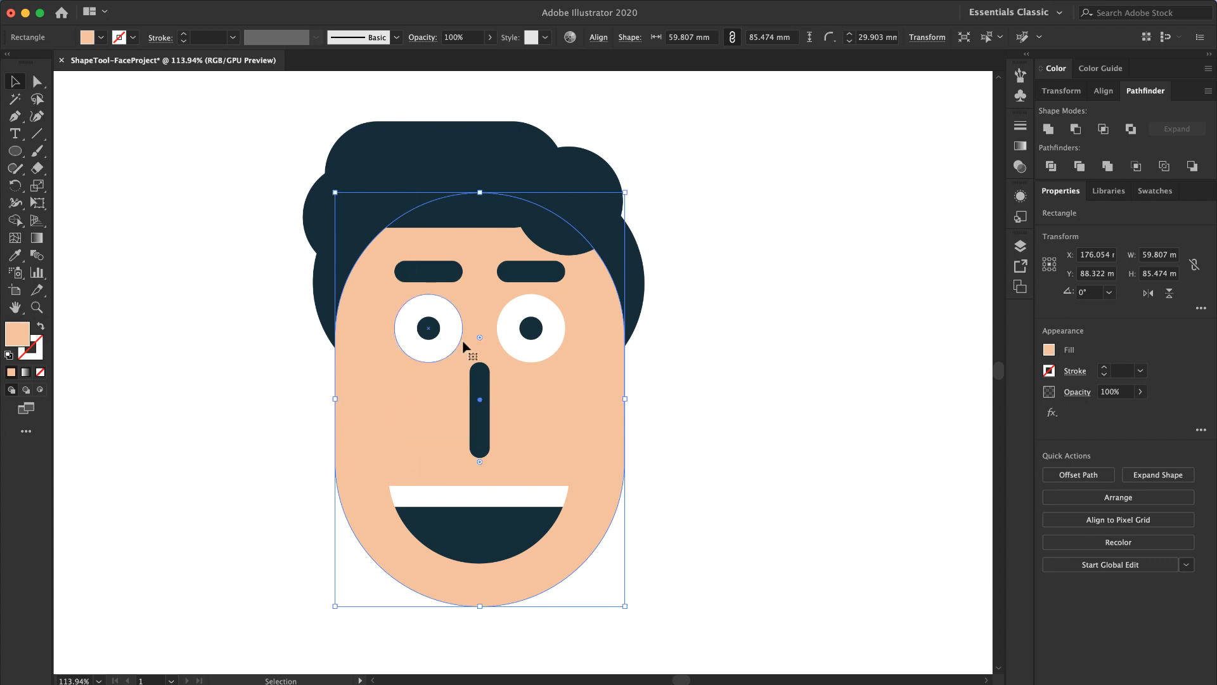
drag(478, 334, 600, 283)
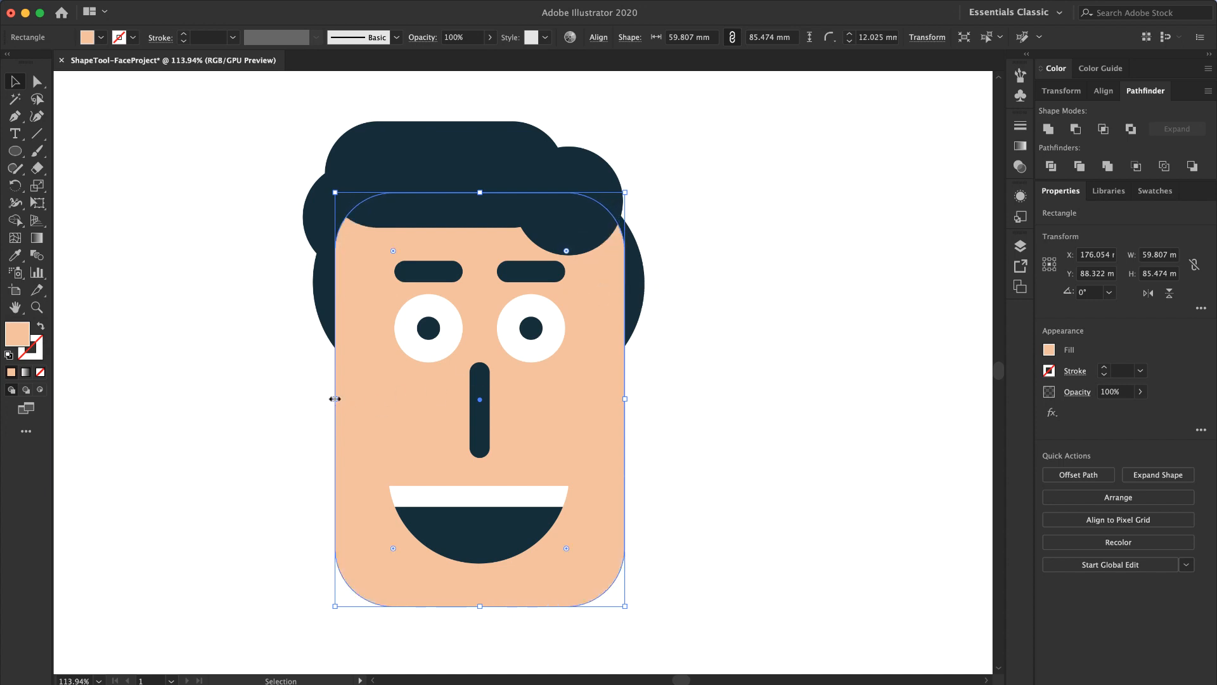
mouse_move(335, 399)
mouse_down()
mouse_move(355, 405)
mouse_move(346, 398)
mouse_up()
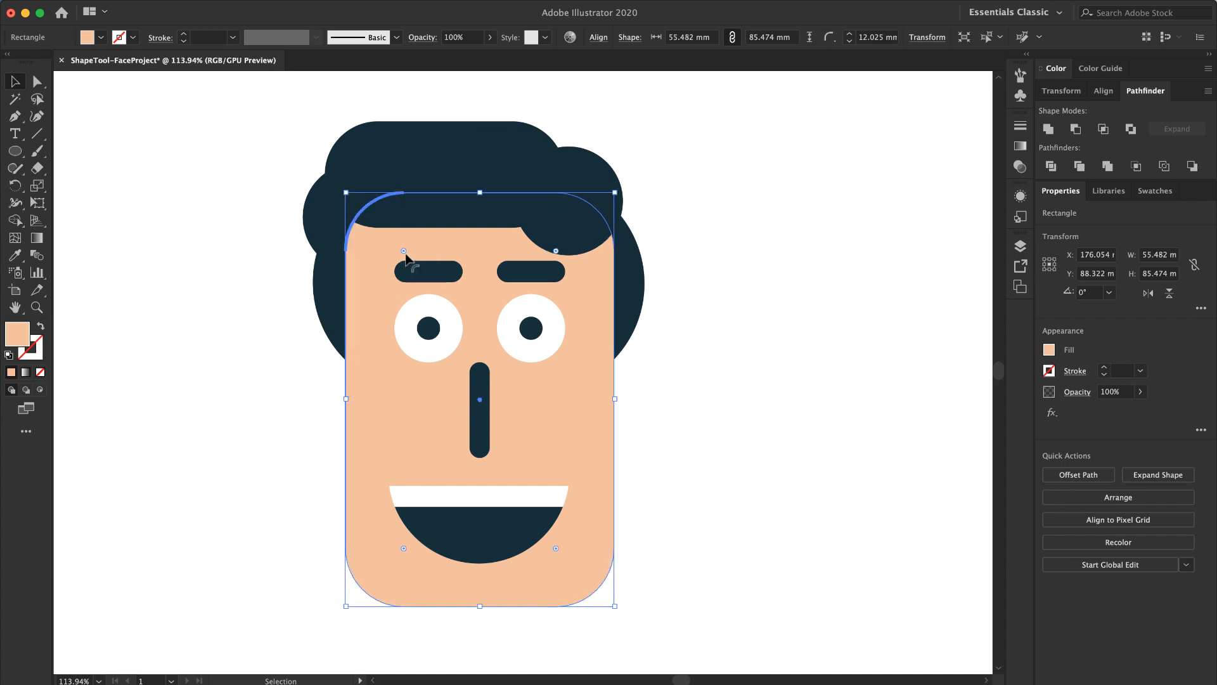
Step: Round the head shape's corners to the maximum radius of about 27.7 mm so its top and bottom become semicircular
drag(403, 251, 600, 456)
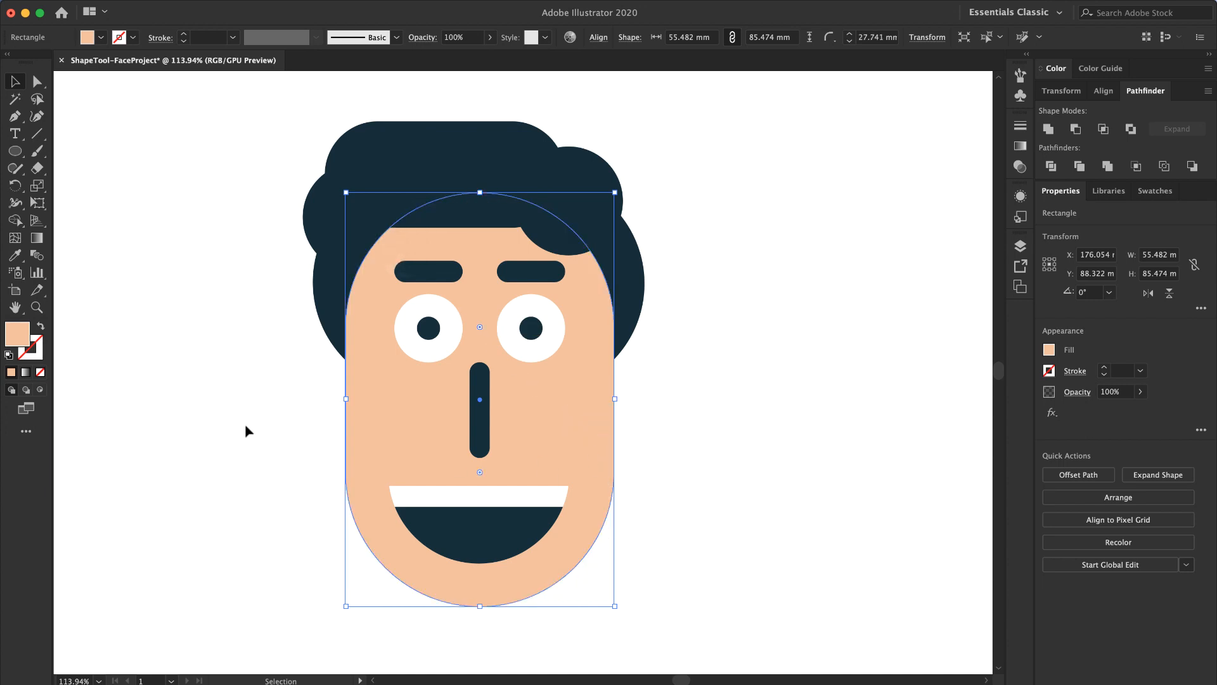
click(236, 355)
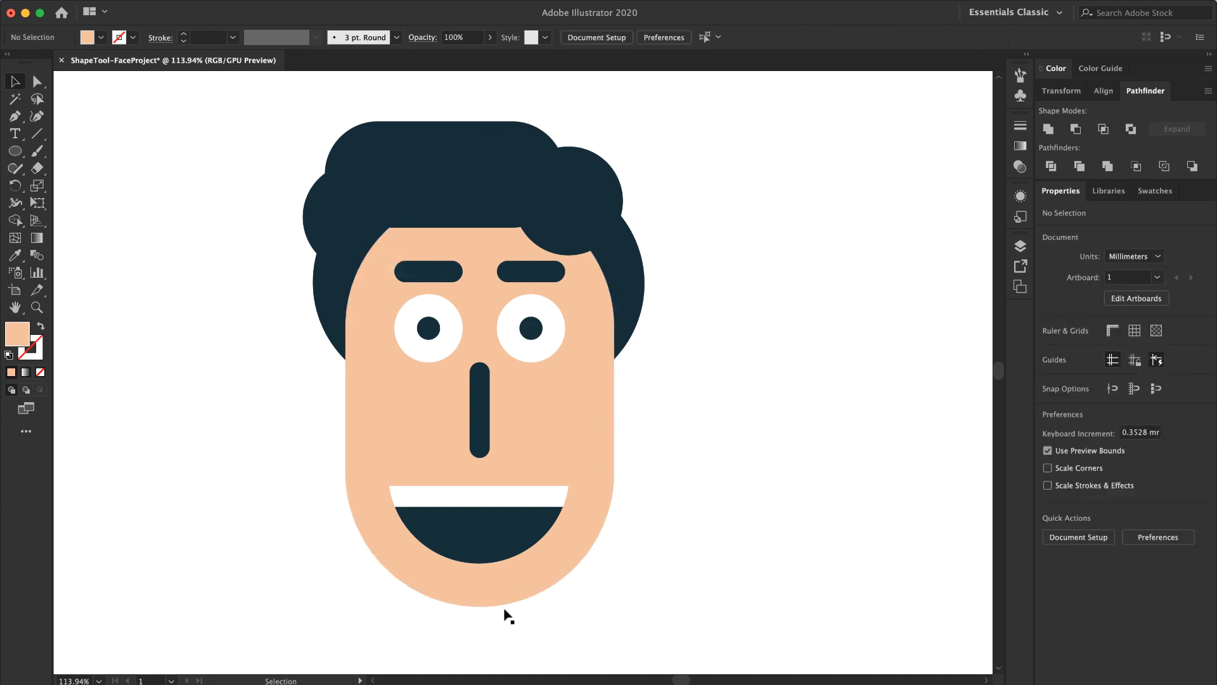
Step: Recolour the lower part of the mouth, below the teeth, with the dark red fill #9a1c39
click(462, 526)
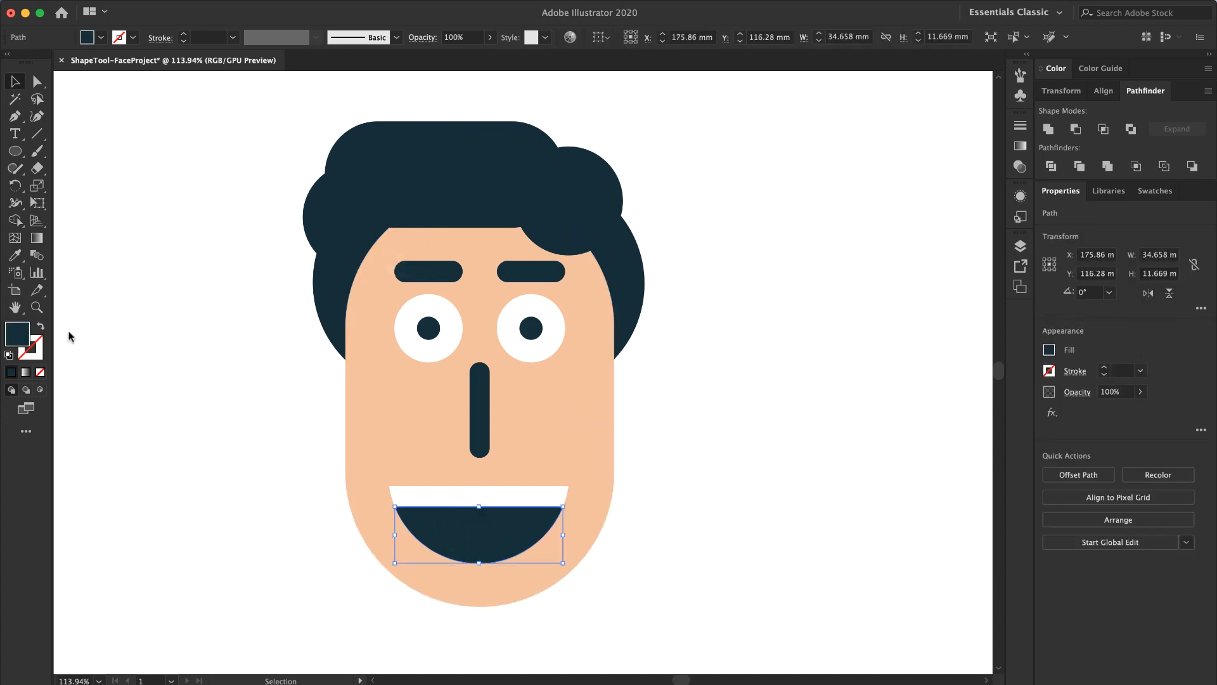
double_click(17, 333)
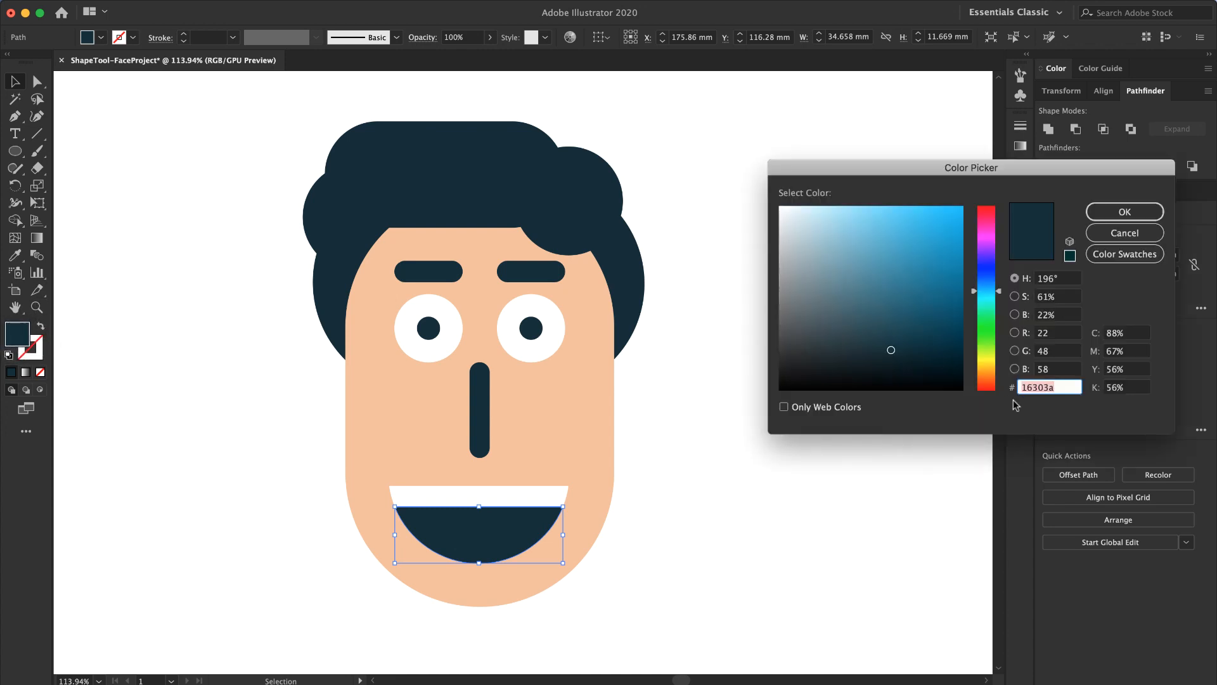
text(9)
text(a1c39)
click(1123, 212)
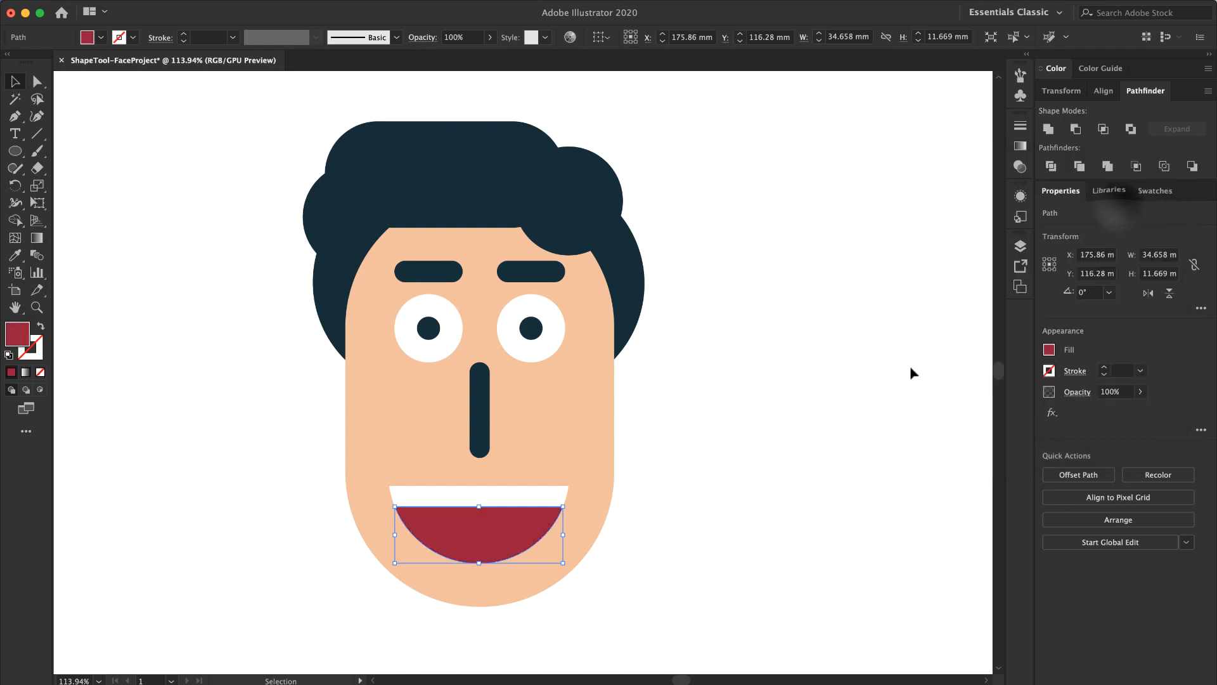
click(910, 373)
scroll(274, 425, down, 3)
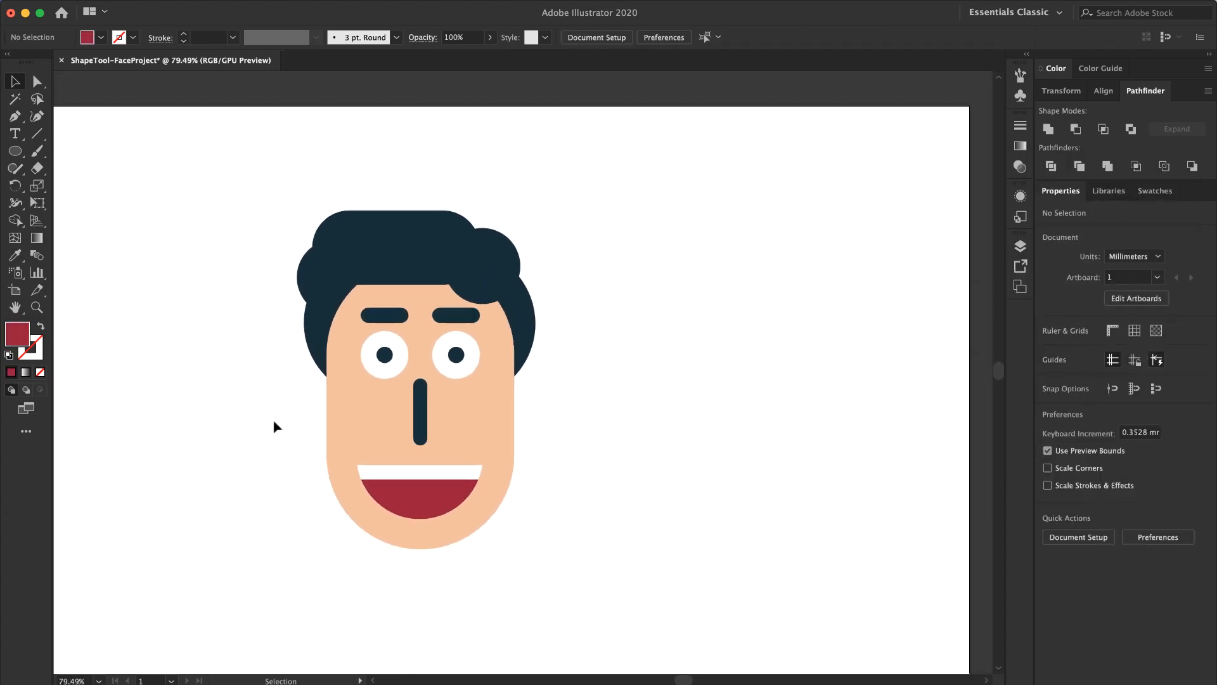
scroll(274, 426, left, 2)
scroll(275, 425, down, 1)
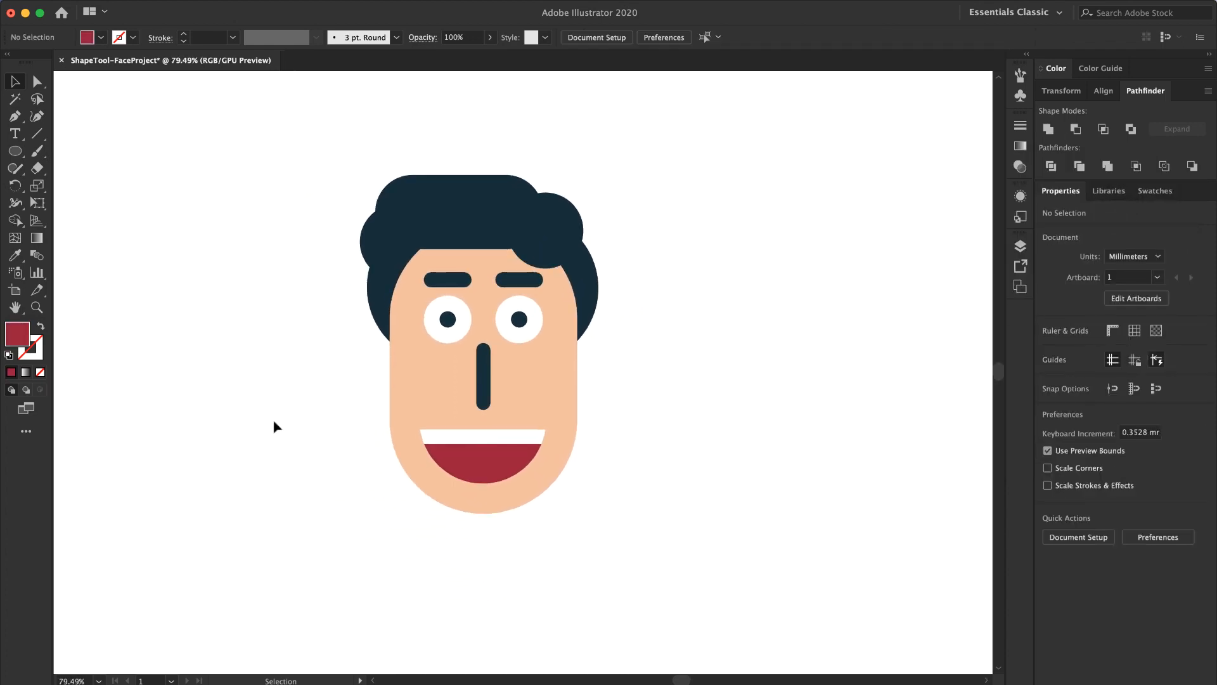